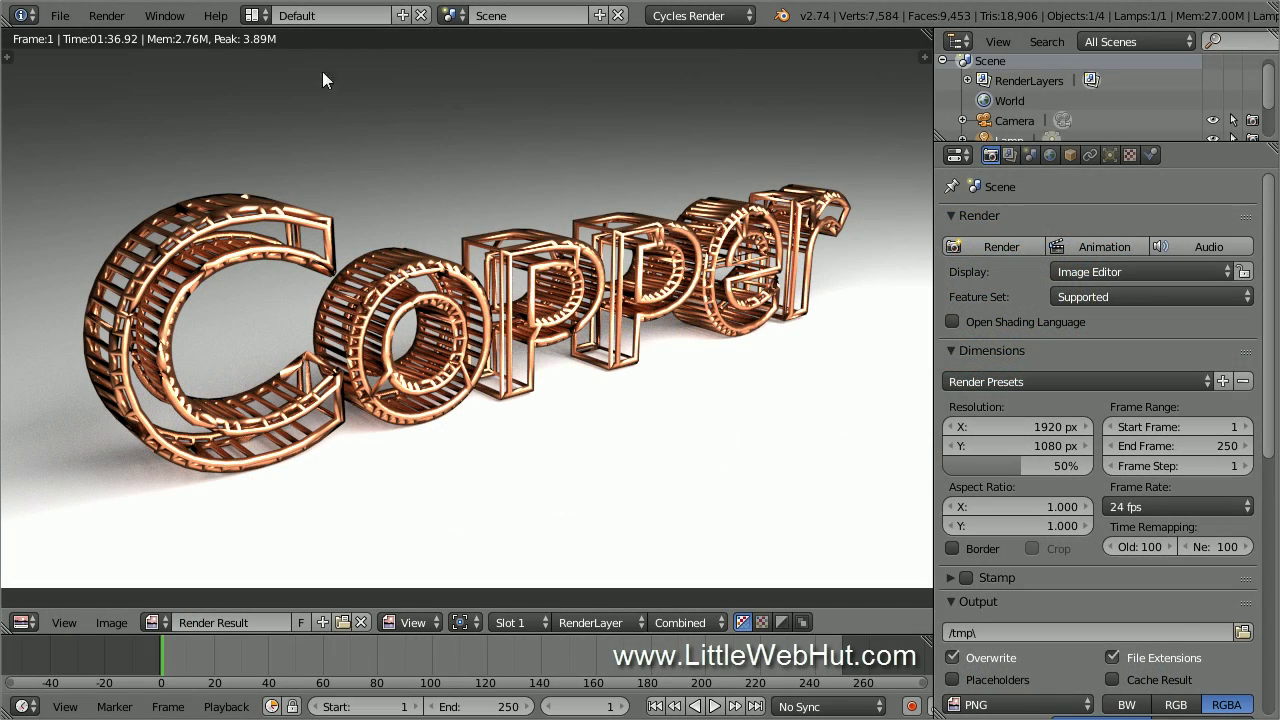
# Reload the default start-up file for a fresh scene
pyautogui.click(60, 15)
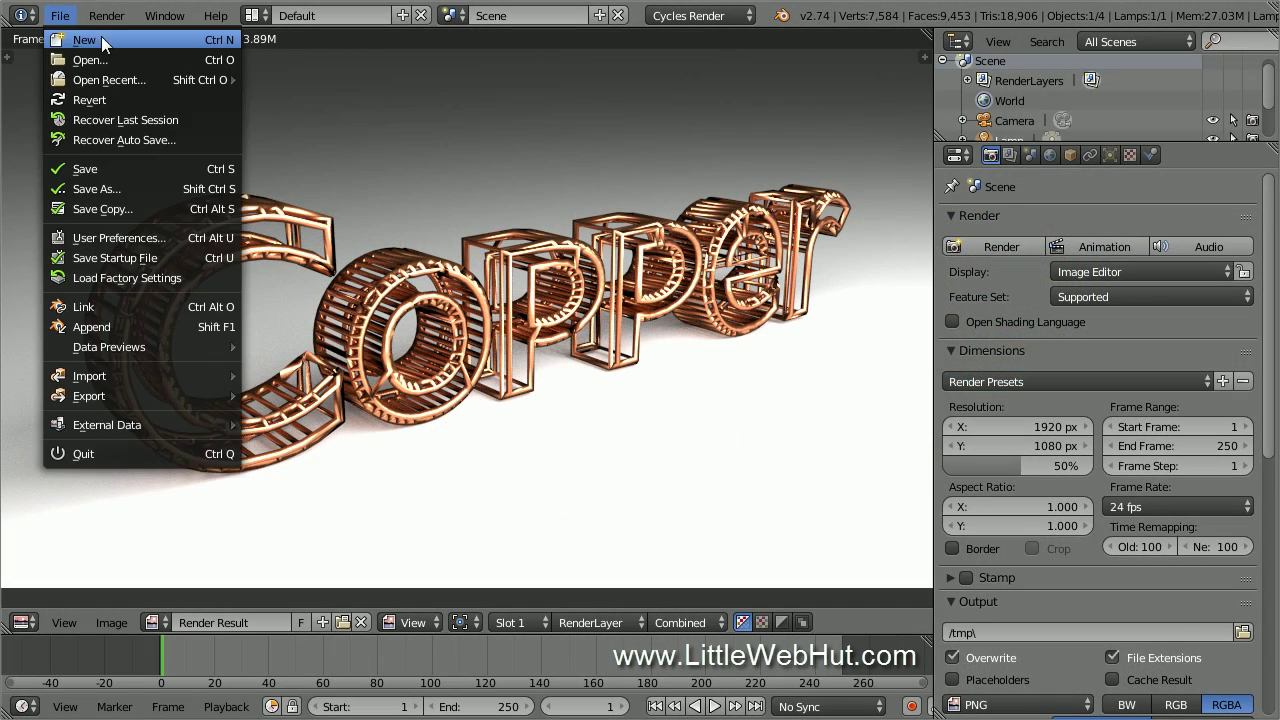
pyautogui.click(107, 40)
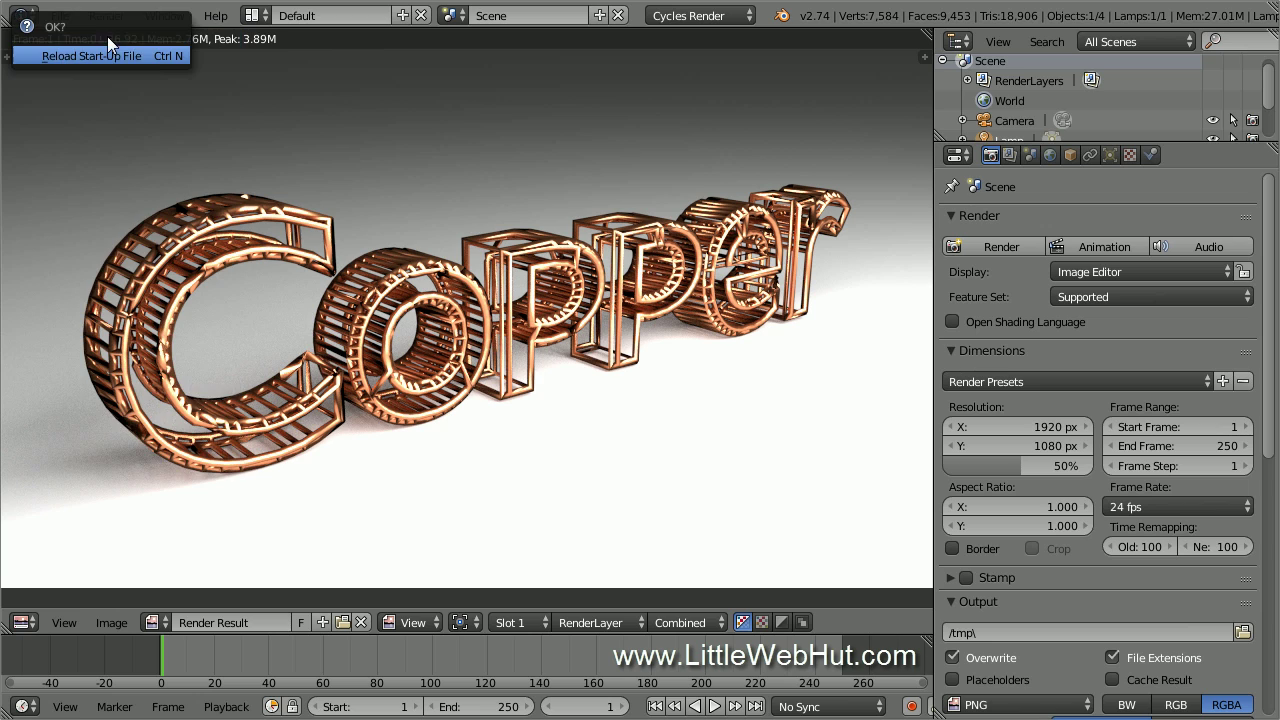
pyautogui.click(159, 55)
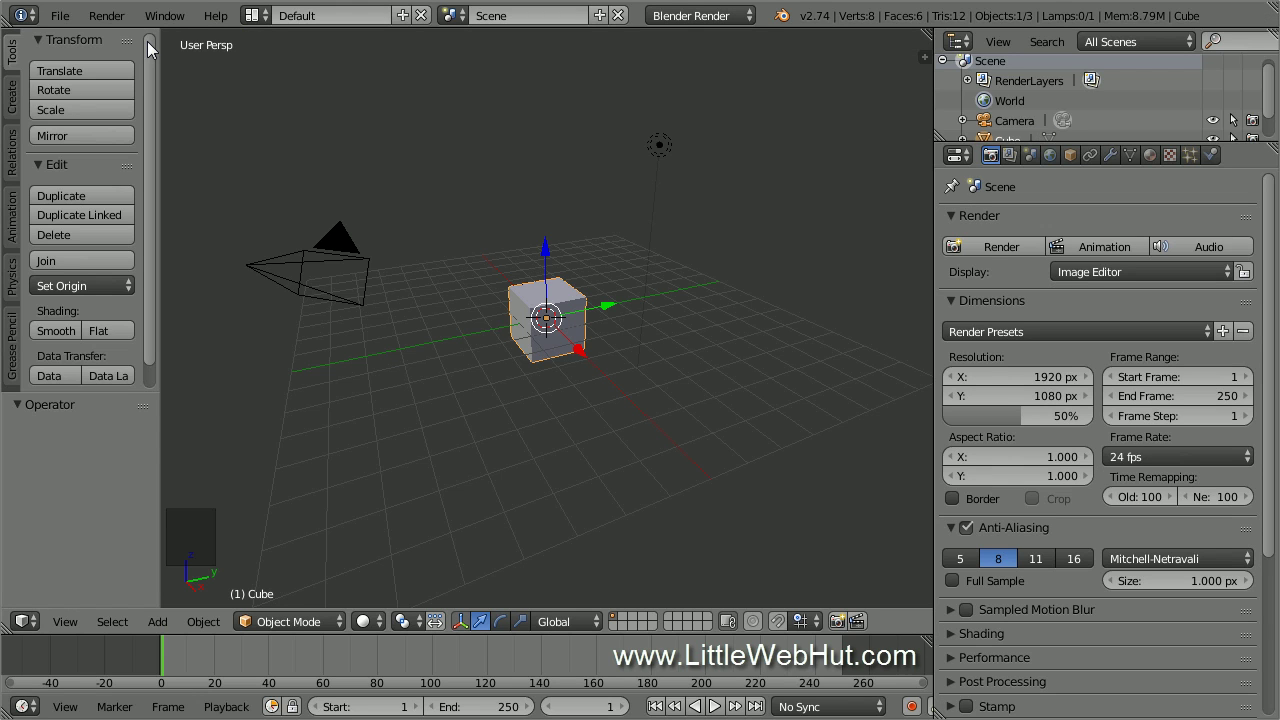
# Delete the default cube, leaving only the camera and lamp
pyautogui.rightClick(559, 286)
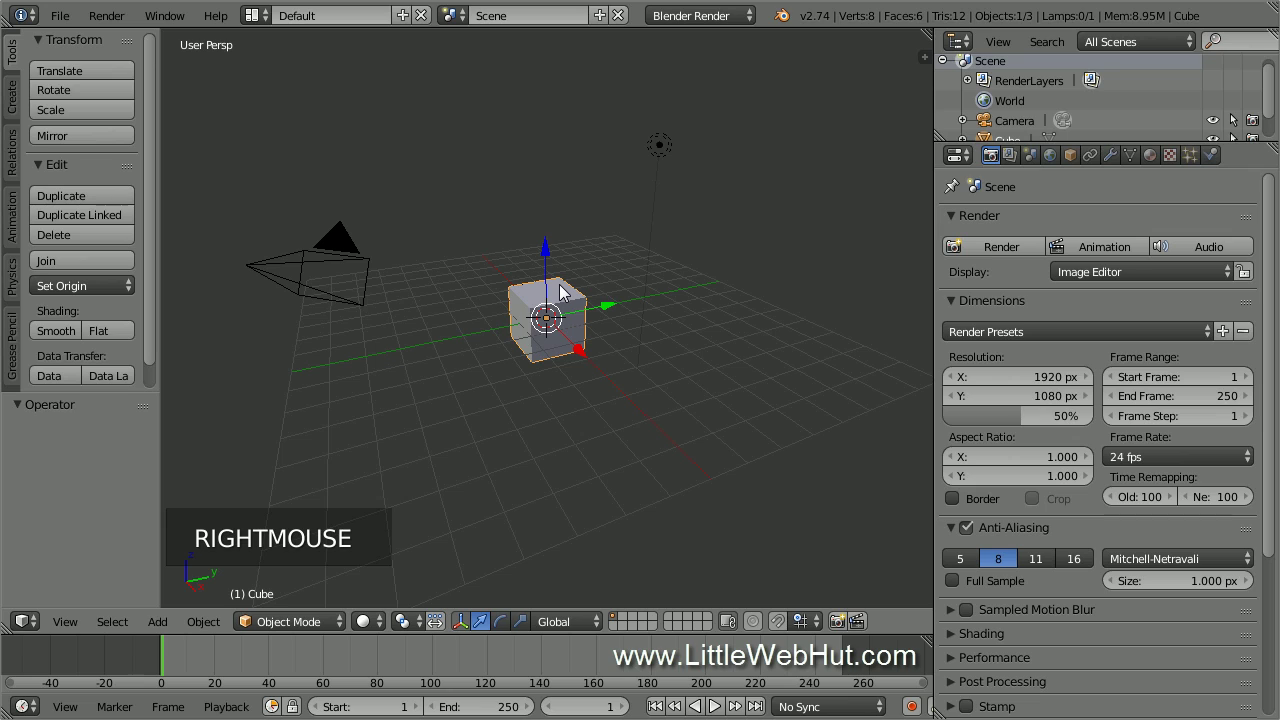
pyautogui.press('x')
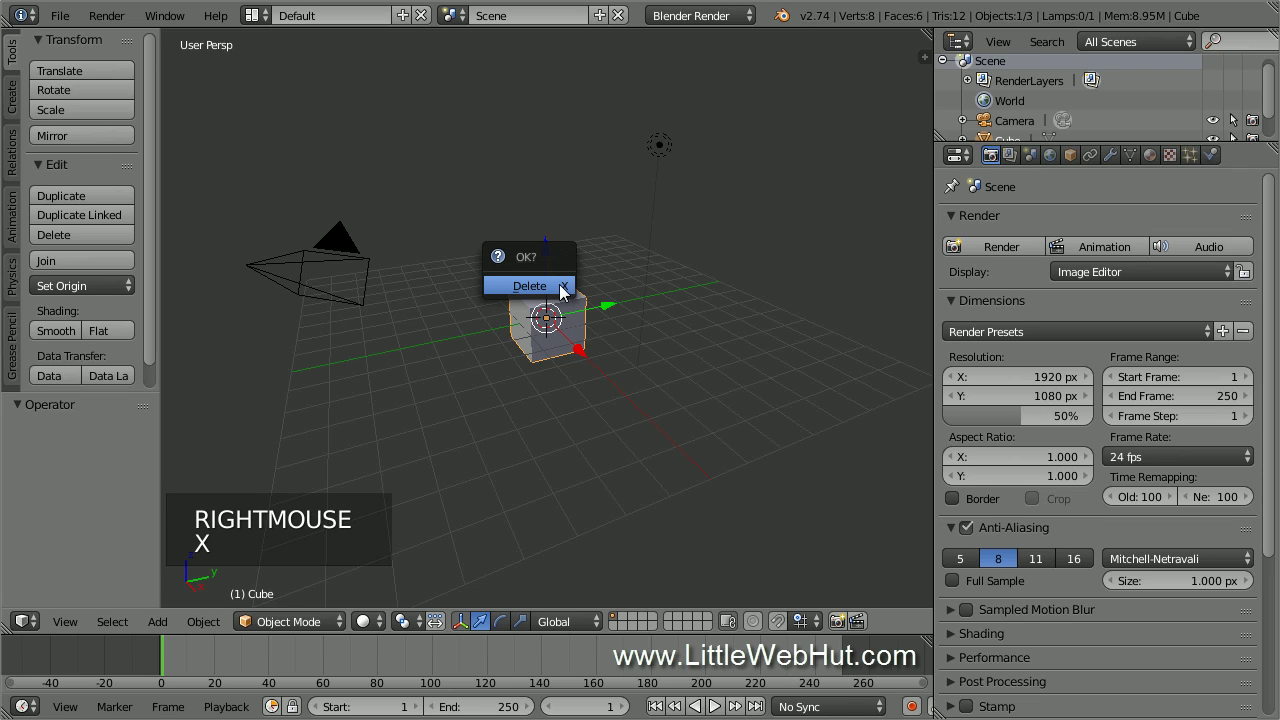
pyautogui.click(530, 286)
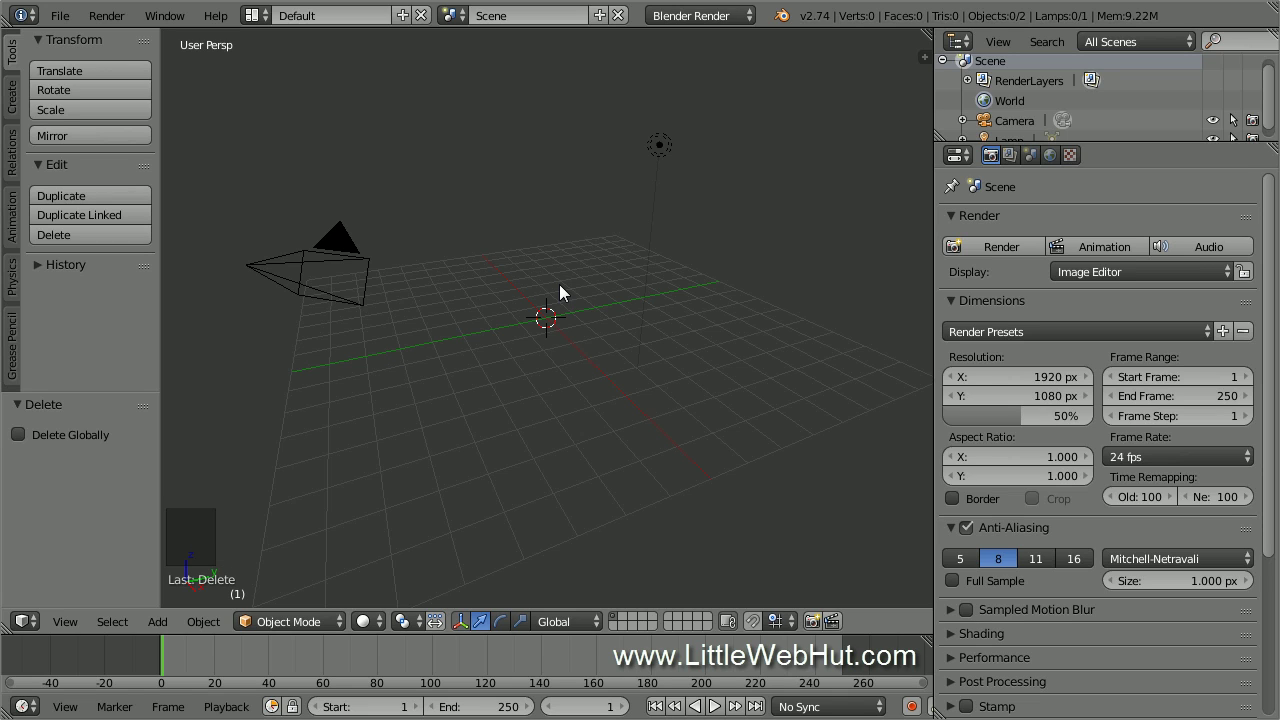
# Add a Text object at the origin and rotate it 90° about X to stand upright
pyautogui.hotkey('shift', 'a')
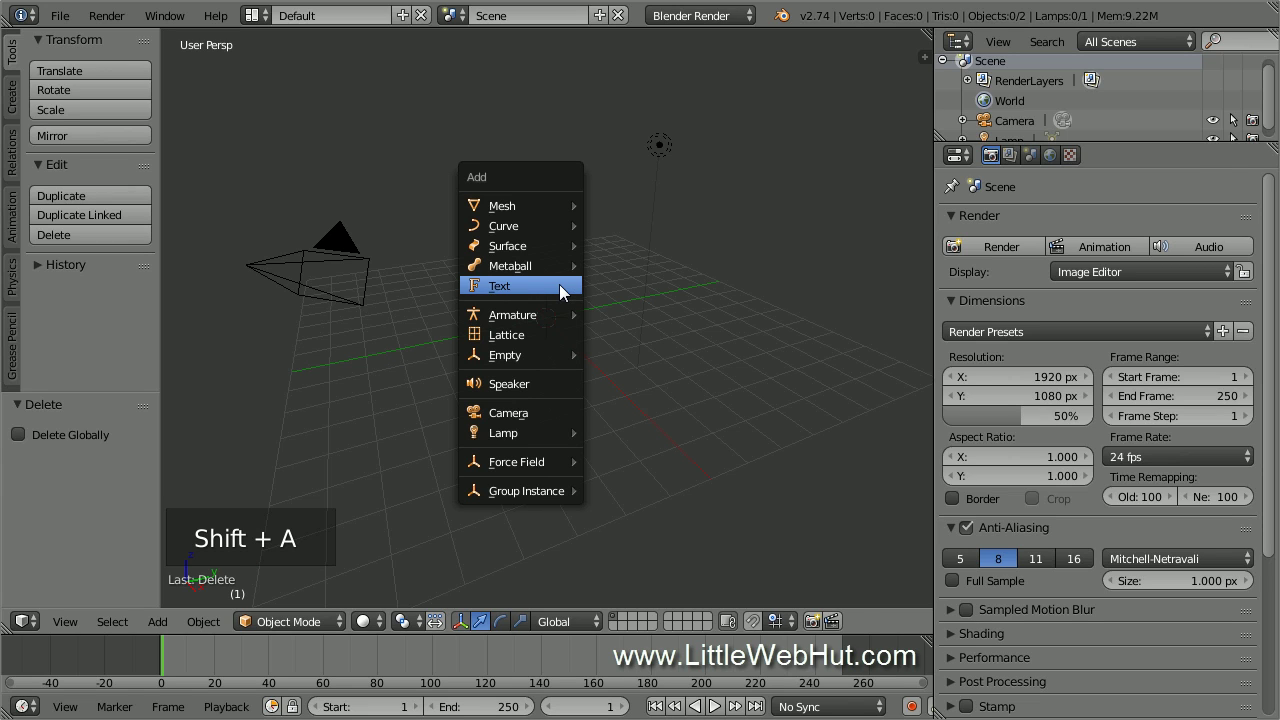
pyautogui.click(559, 286)
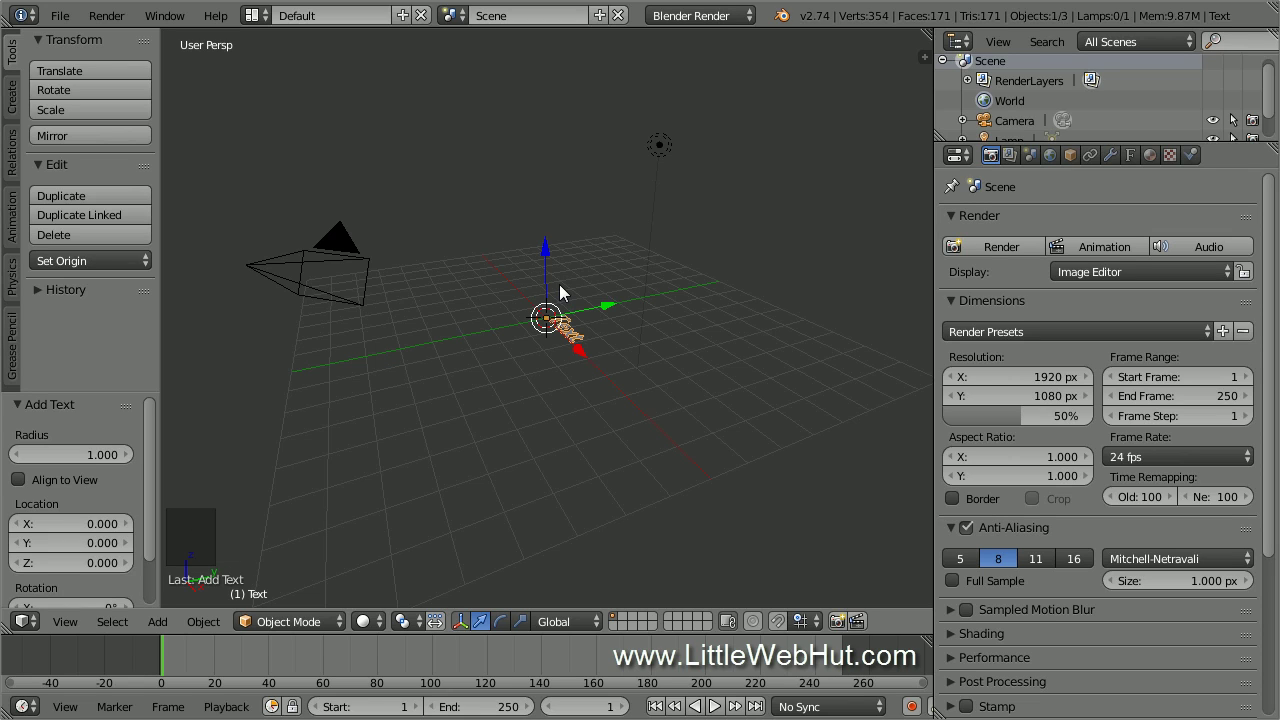
pyautogui.press('r')
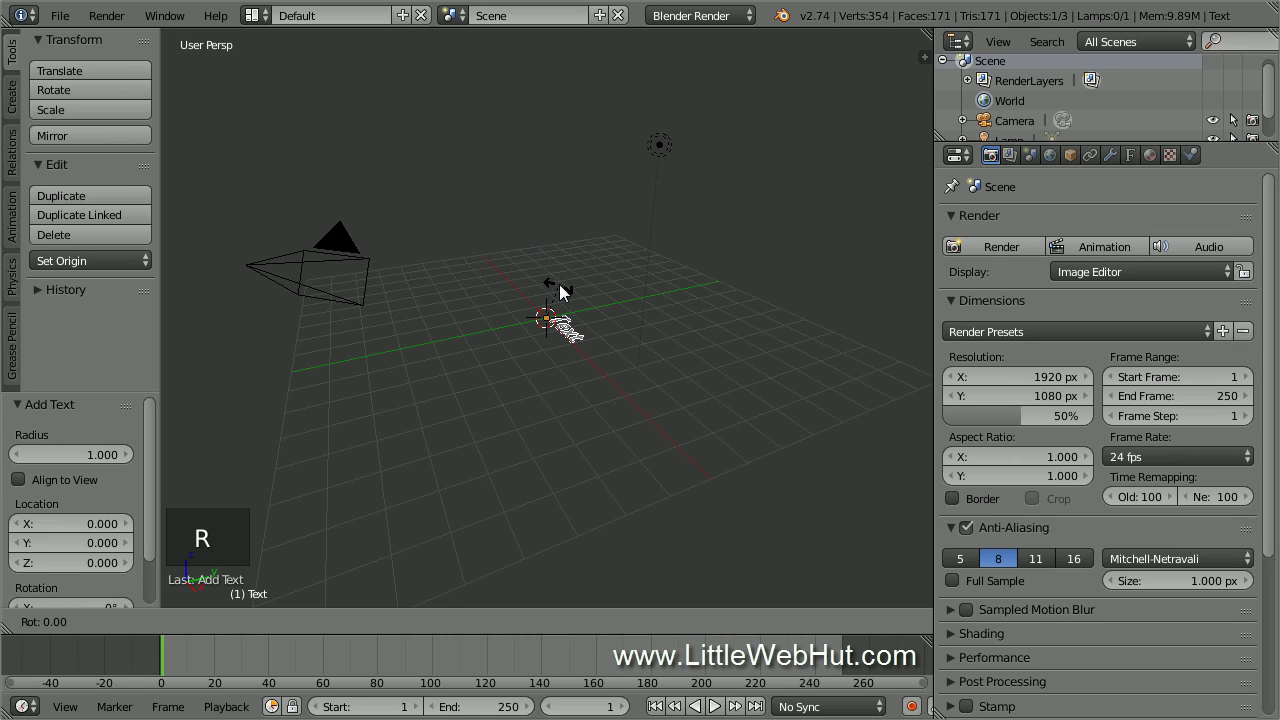
pyautogui.write('x')
pyautogui.write('90')
pyautogui.press('Return')
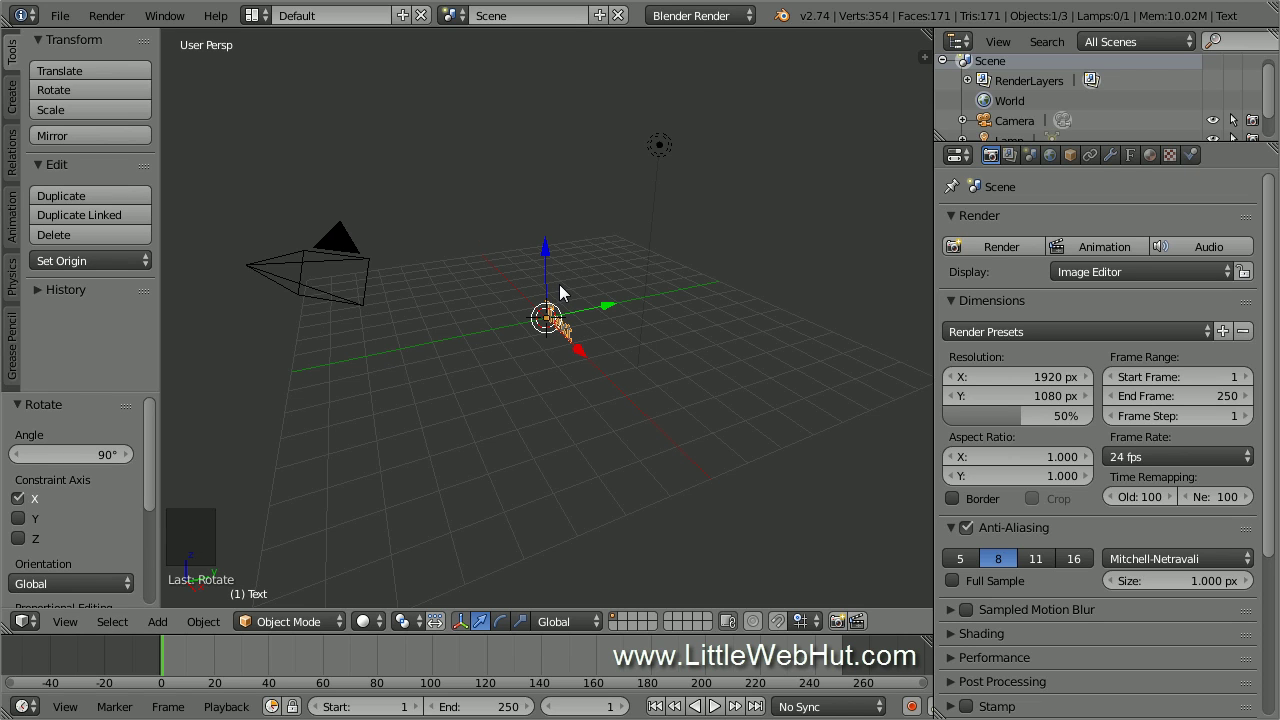
pyautogui.scroll(7, 560, 285)
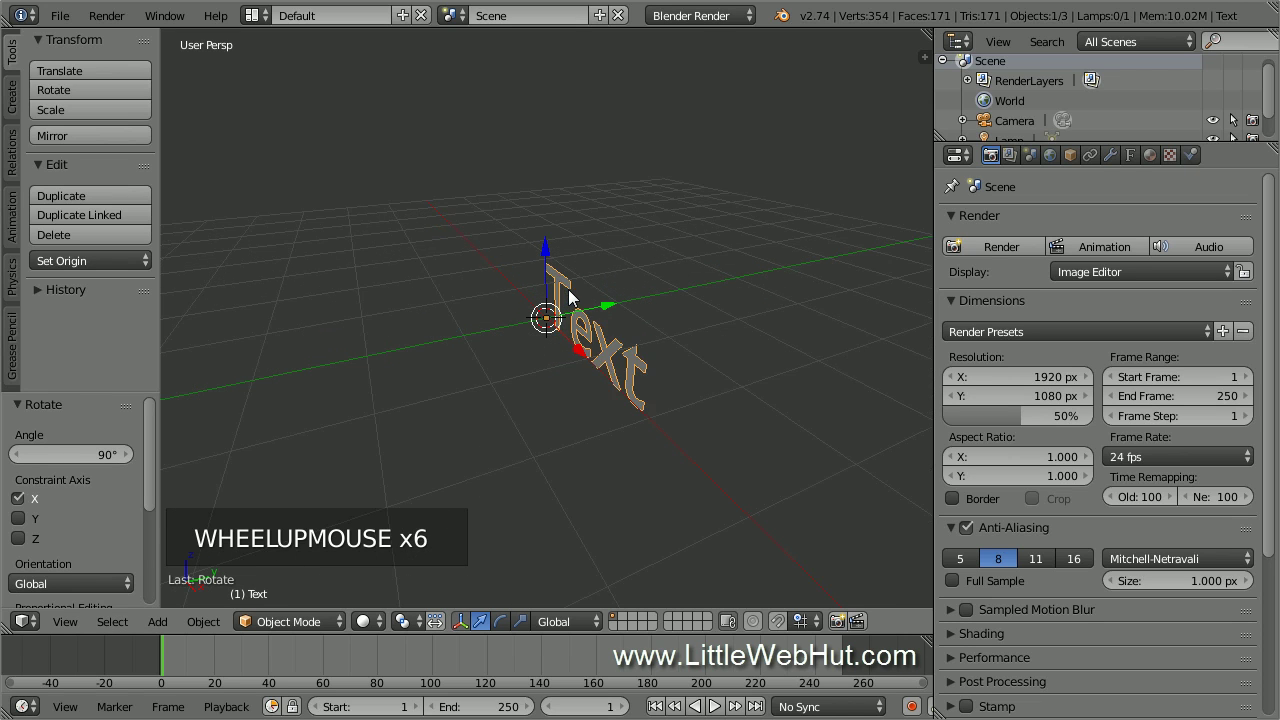
# Replace the default 'Text' wording with 'Copper', then return to Object Mode and reframe
pyautogui.press('Tab')
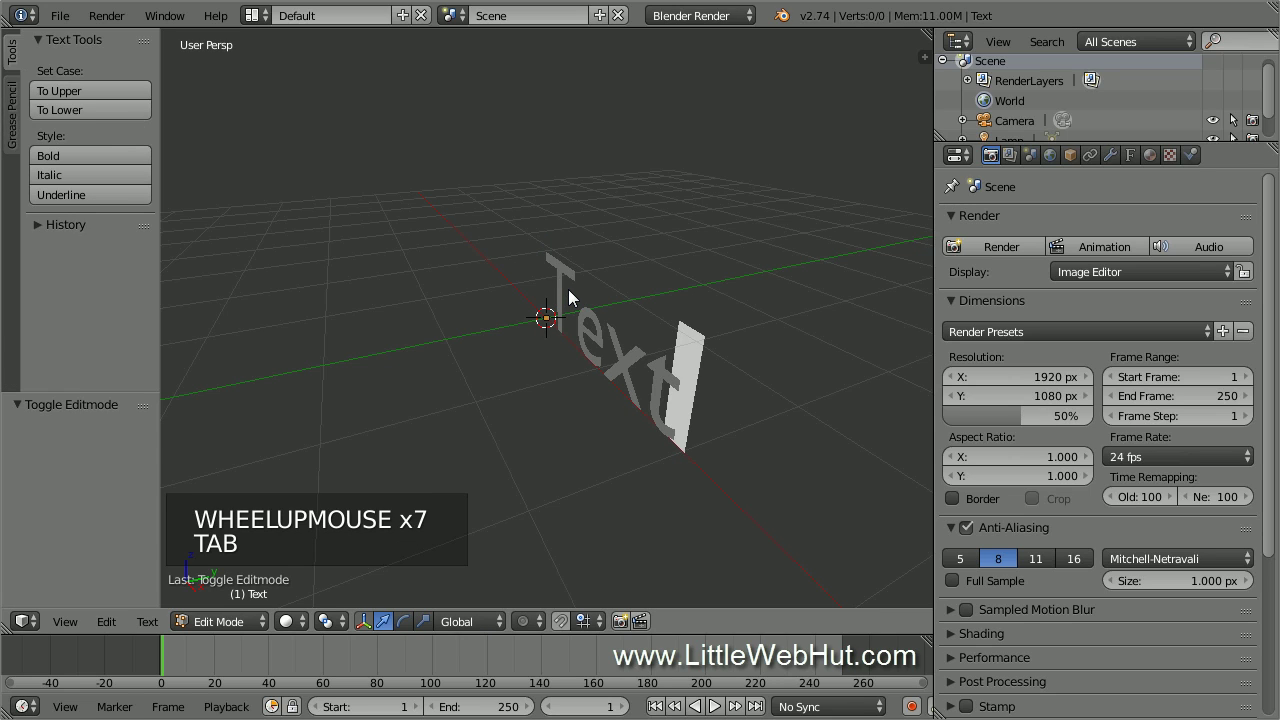
pyautogui.press('BackSpace')
pyautogui.press('BackSpace')
pyautogui.press('BackSpace')
pyautogui.press('BackSpace')
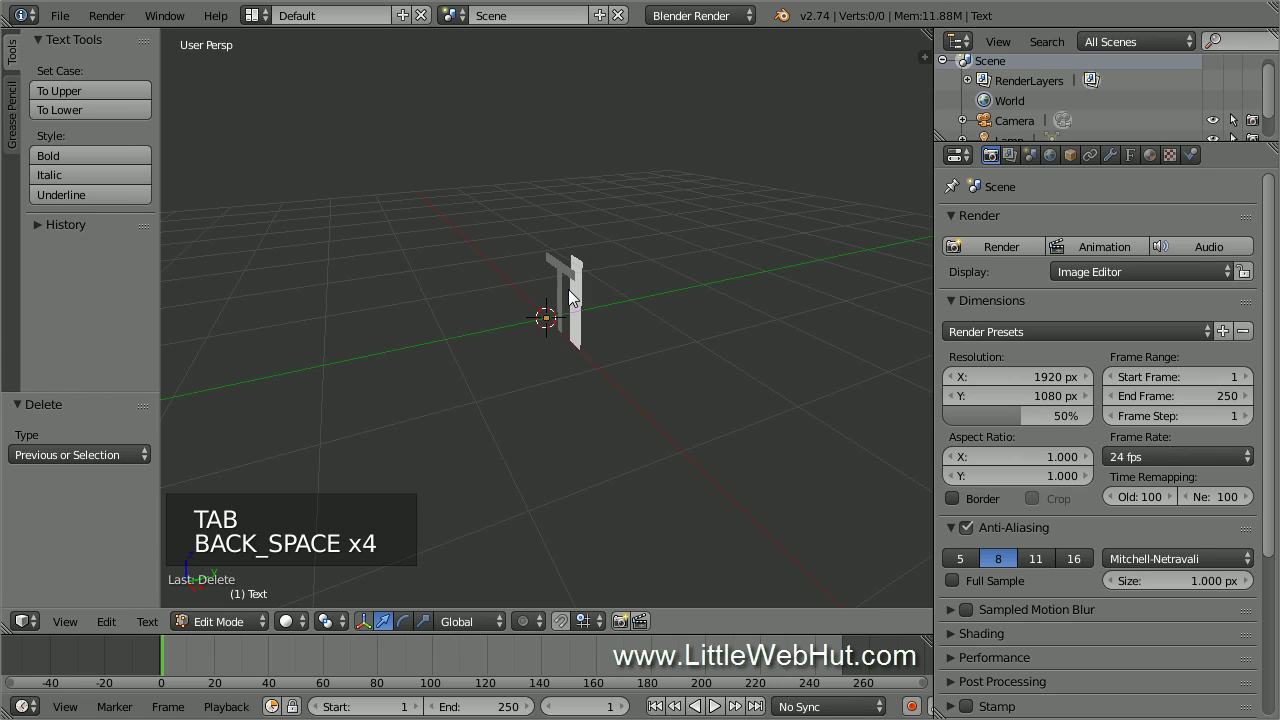
pyautogui.press('BackSpace')
pyautogui.write('C')
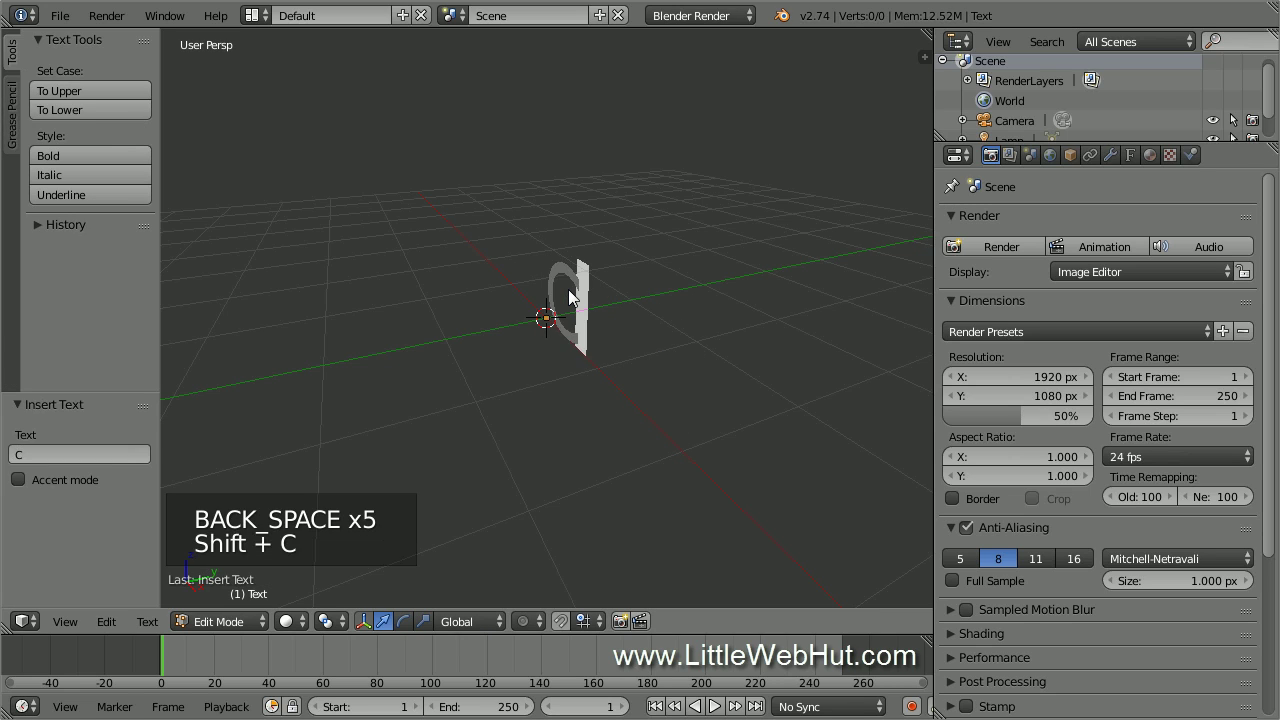
pyautogui.write('opper')
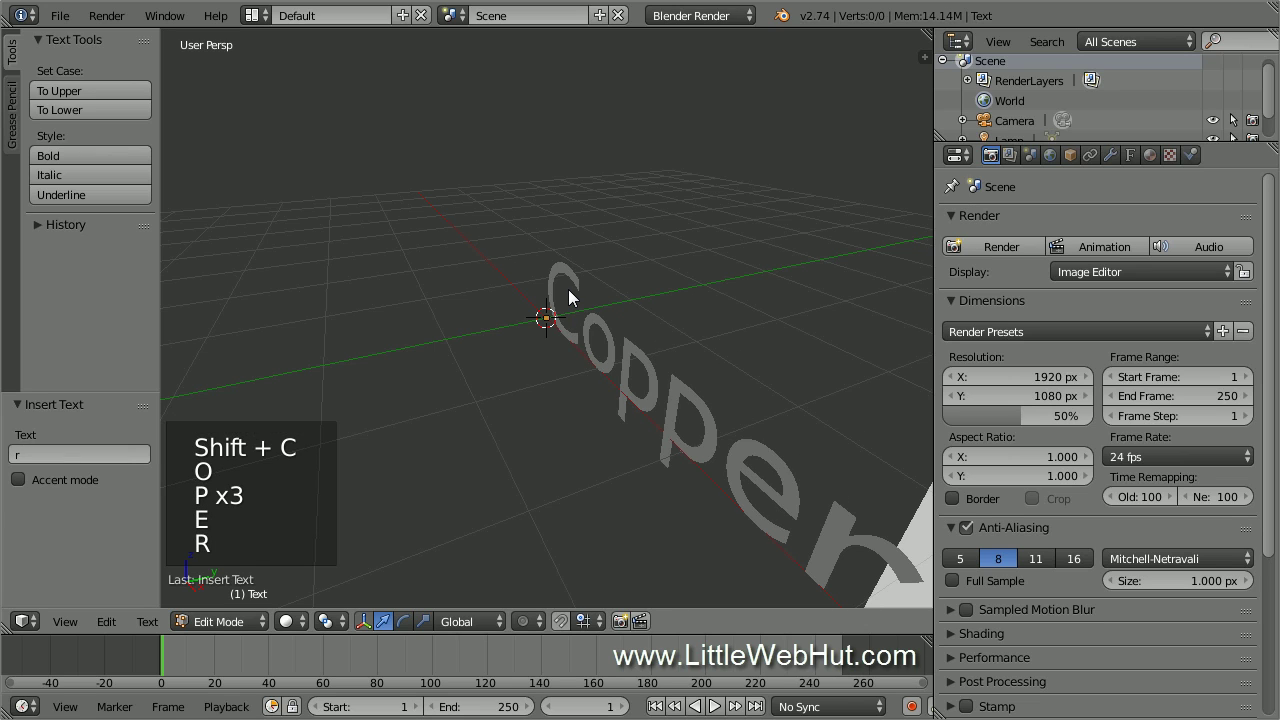
pyautogui.press('Tab')
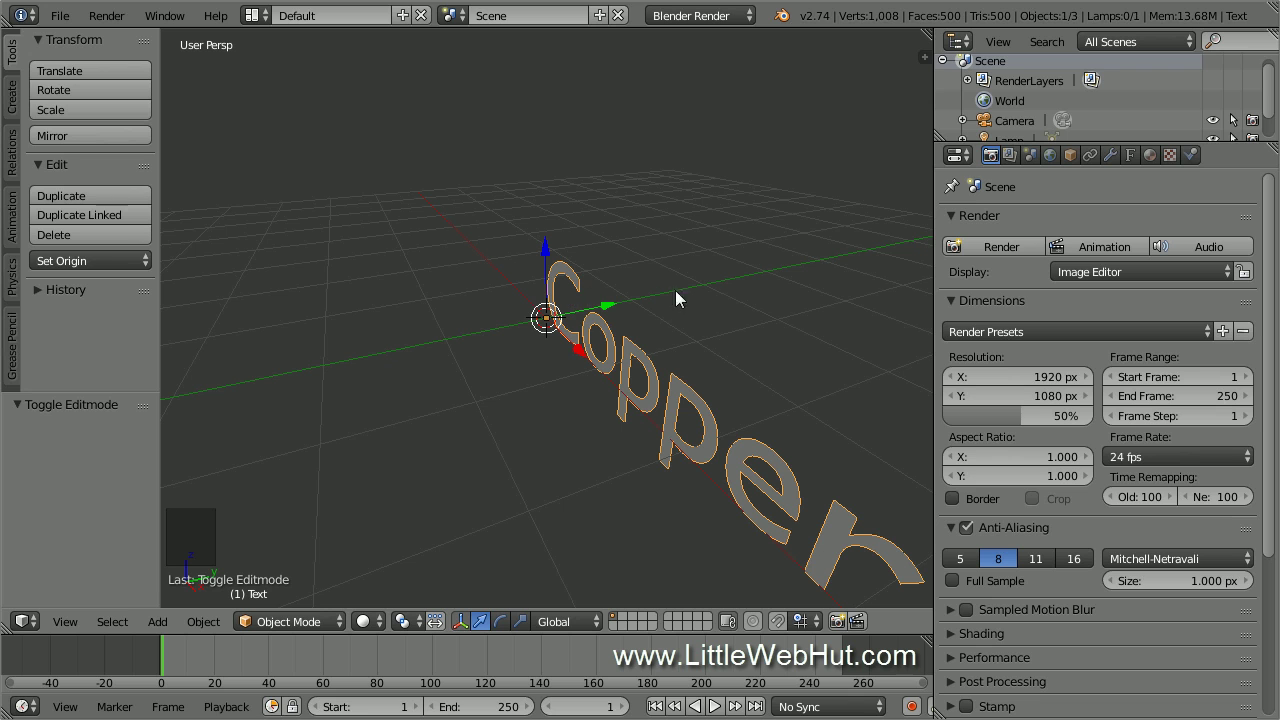
pyautogui.keyDown('shift'); pyautogui.moveTo(740, 296); pyautogui.dragTo(529, 355, button='middle'); pyautogui.keyUp('shift')
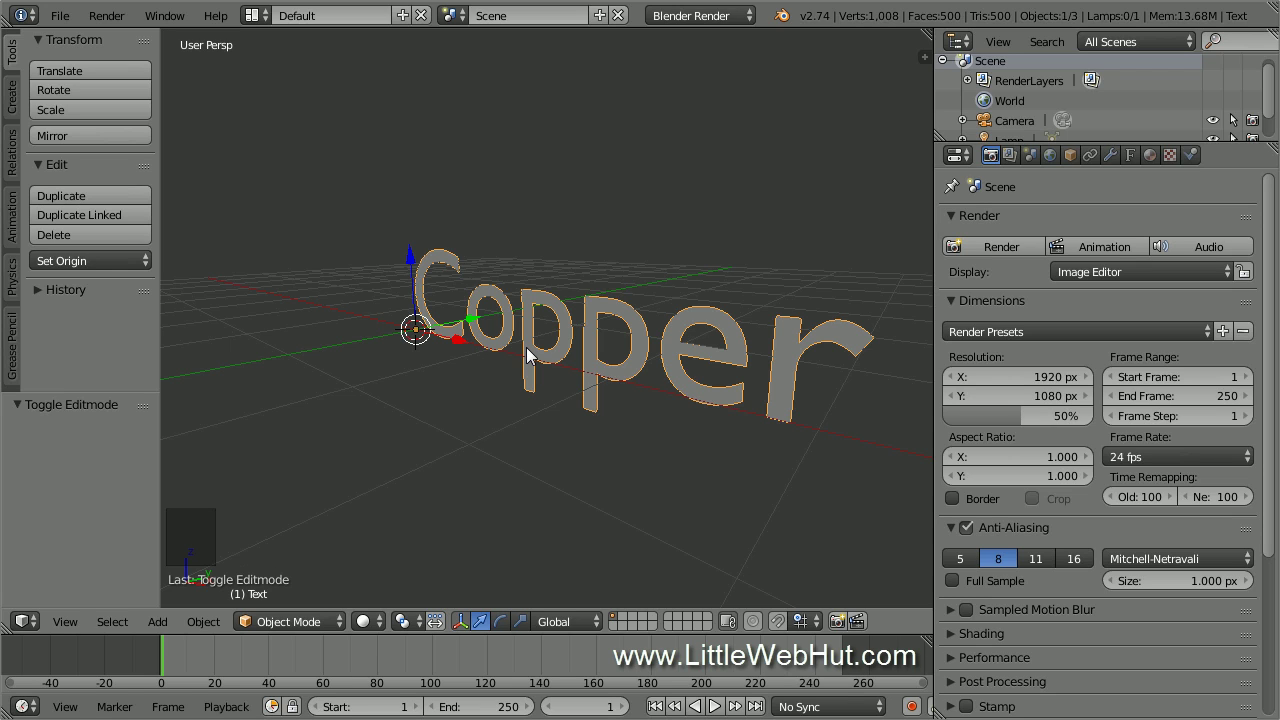
# In the Font properties, set Geometry Extrude to 0.1 and Bevel Depth to 0.02
pyautogui.click(1128, 155)
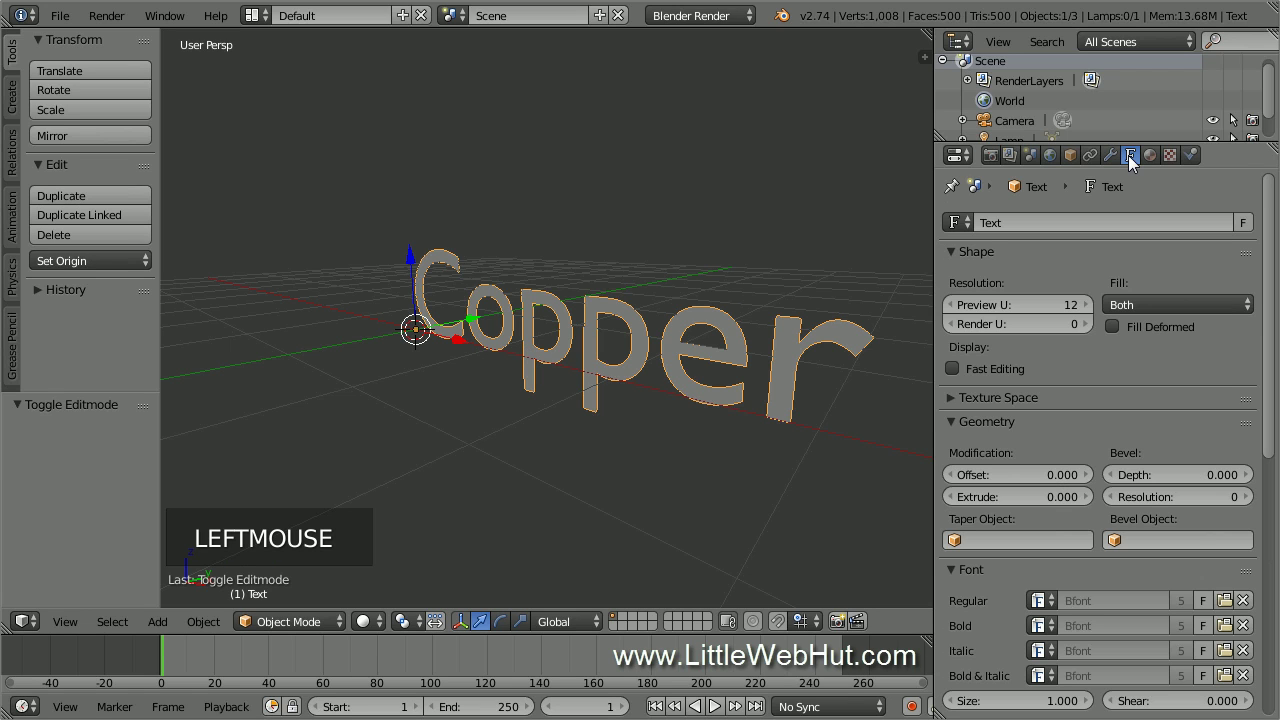
pyautogui.click(1038, 494)
pyautogui.write('.1')
pyautogui.press('Return')
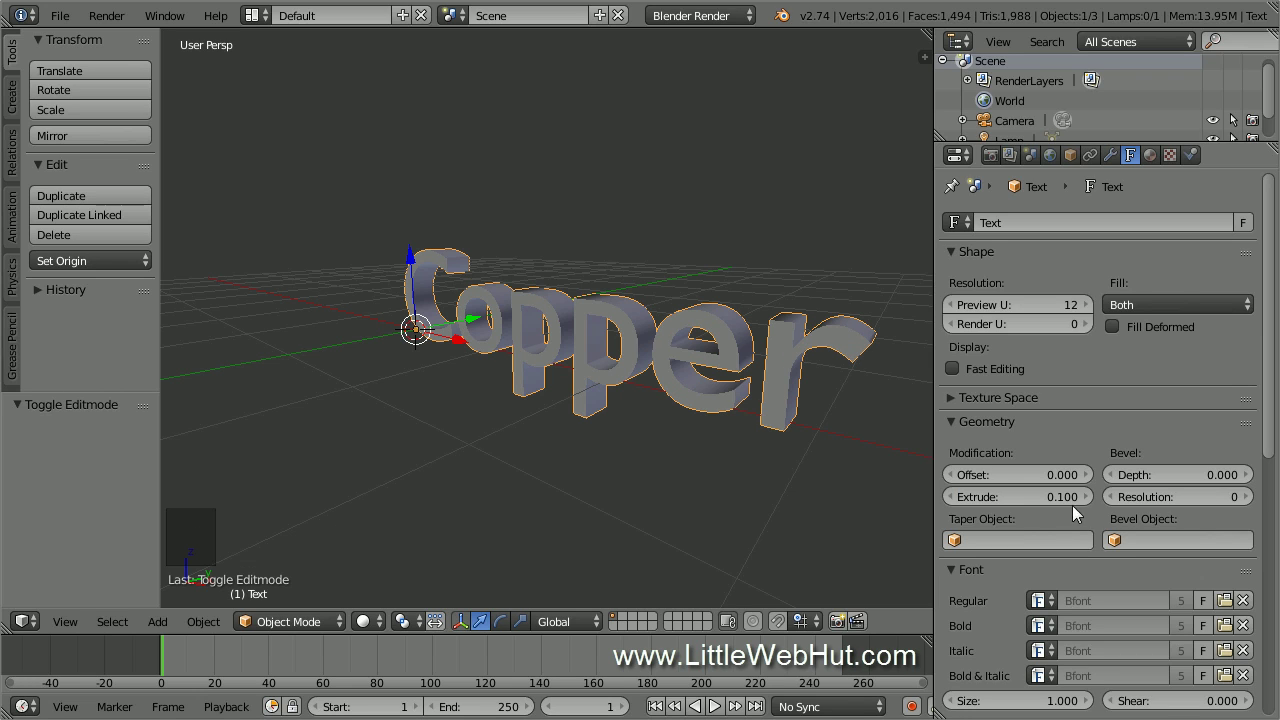
pyautogui.click(1188, 475)
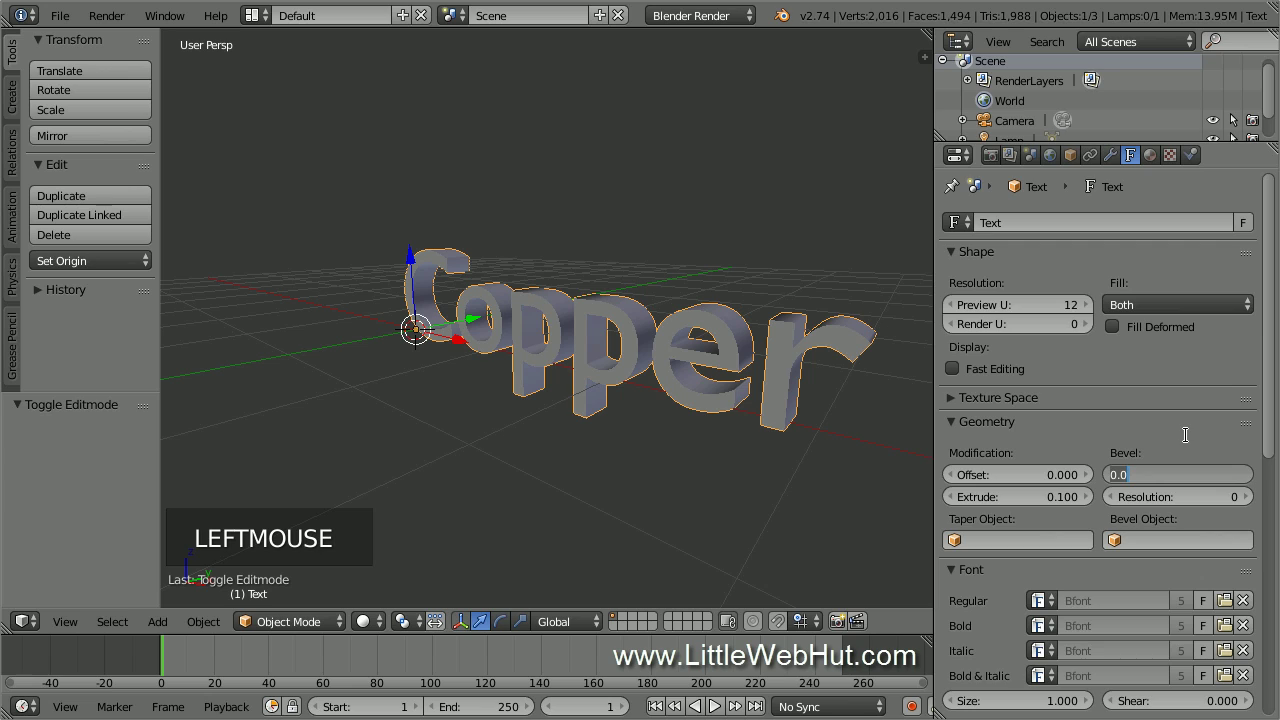
pyautogui.write('.02')
pyautogui.press('Return')
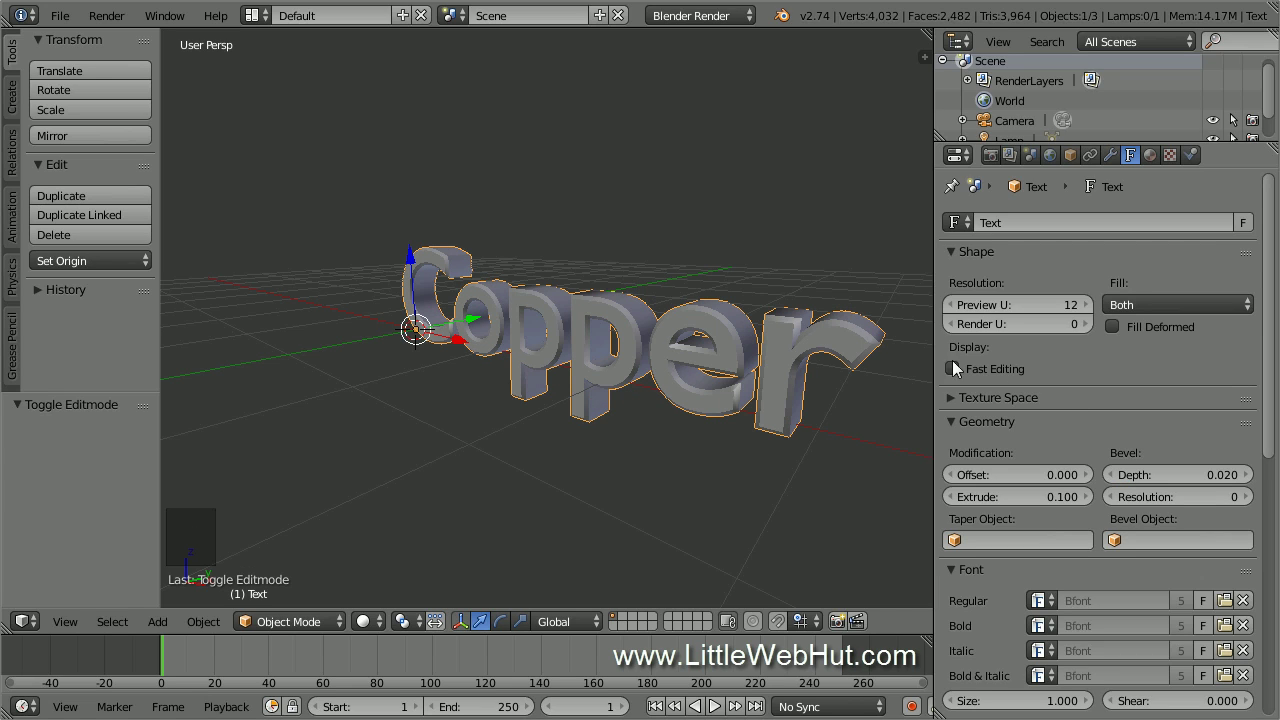
# Convert the Copper text with Alt+C to Mesh from Curve/Meta/Surf/Text
pyautogui.hotkey('alt', 'c')
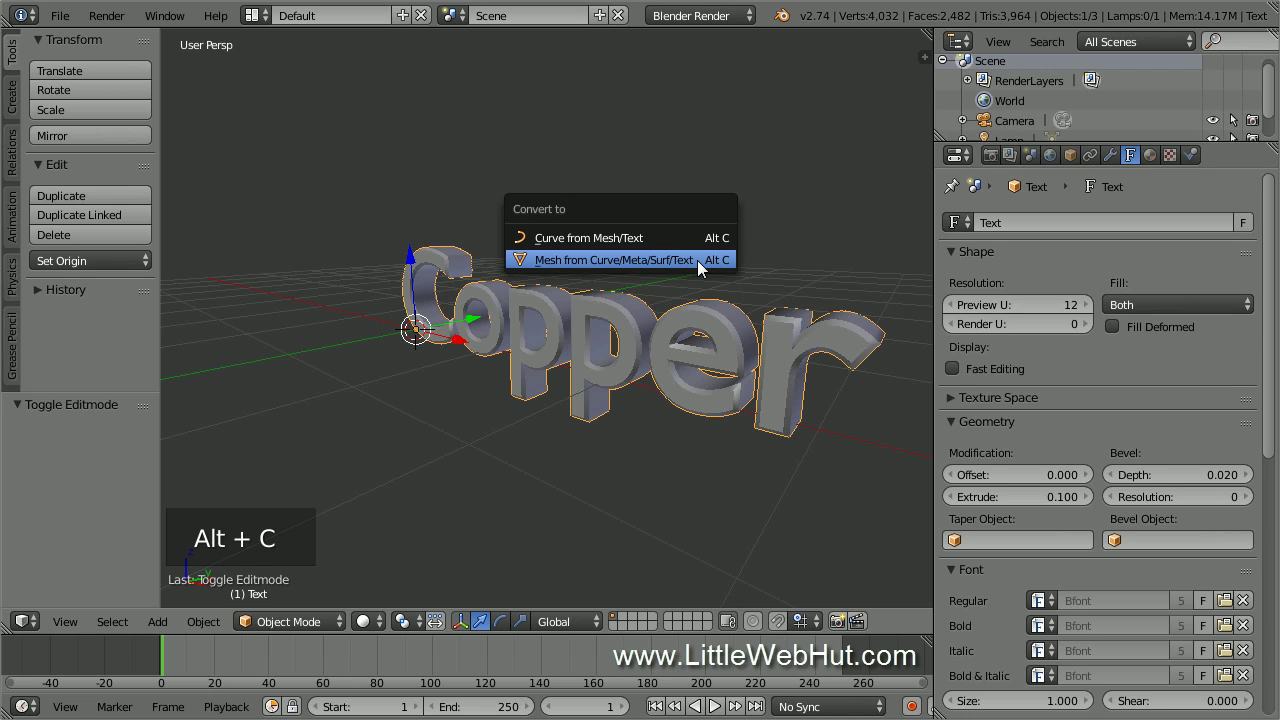
pyautogui.click(697, 260)
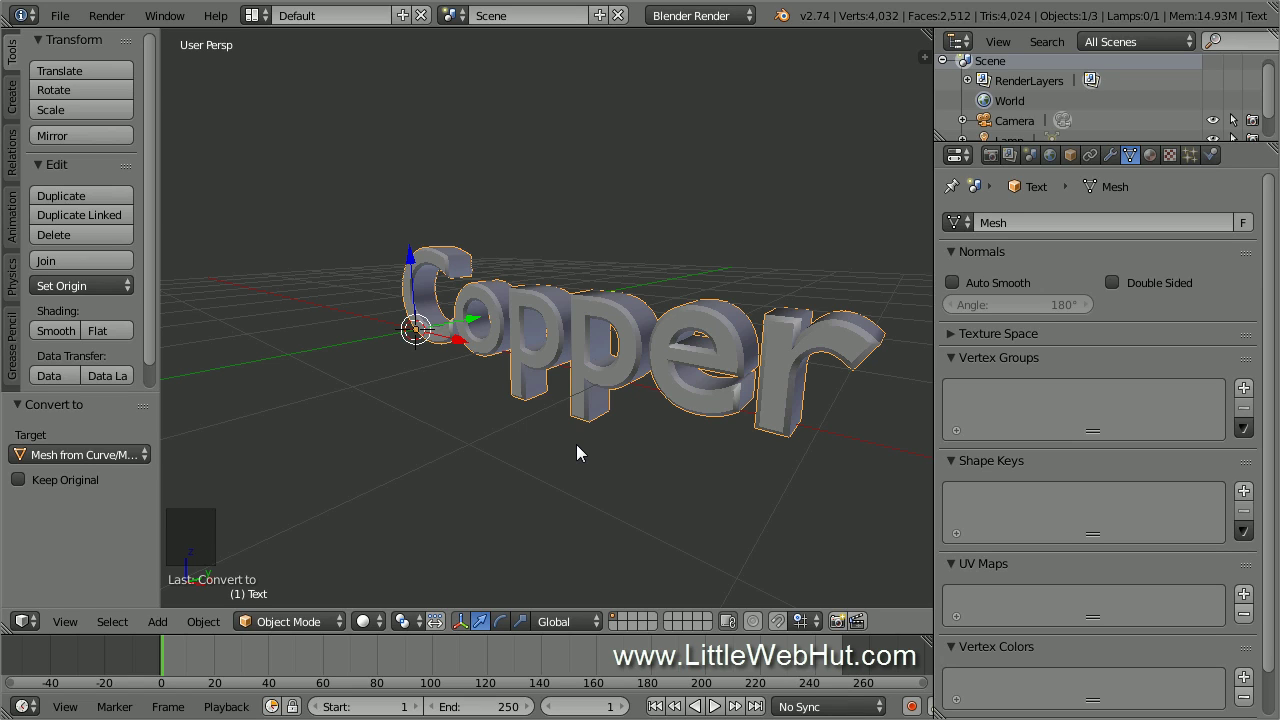
# Enter Edit Mode on the Copper mesh and frame it in front orthographic view
pyautogui.press('Tab')
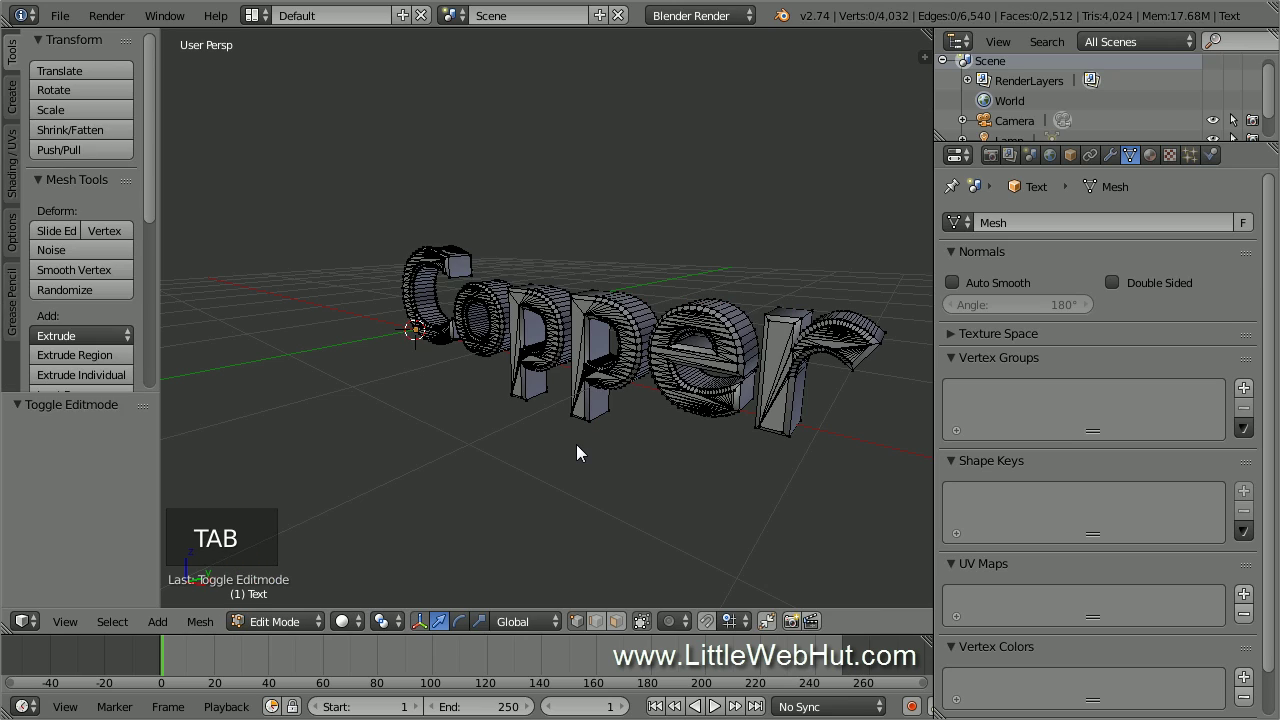
pyautogui.press('KP_1')
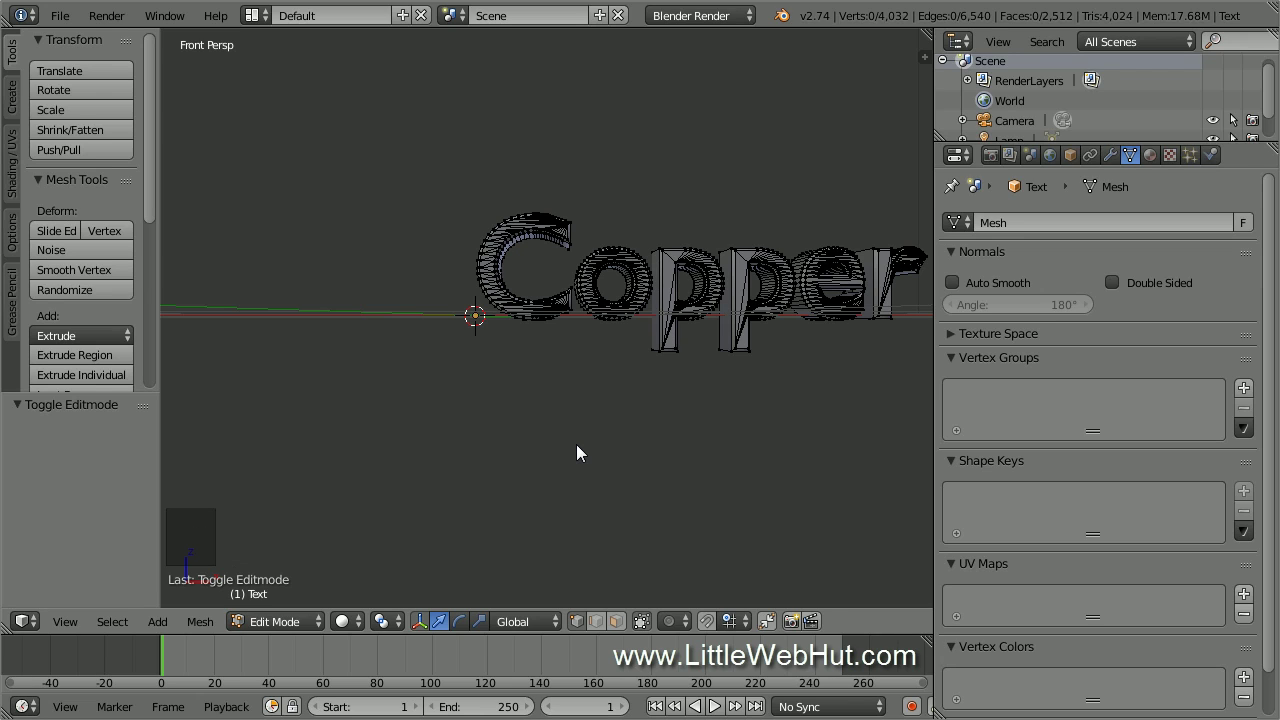
pyautogui.press('KP_5')
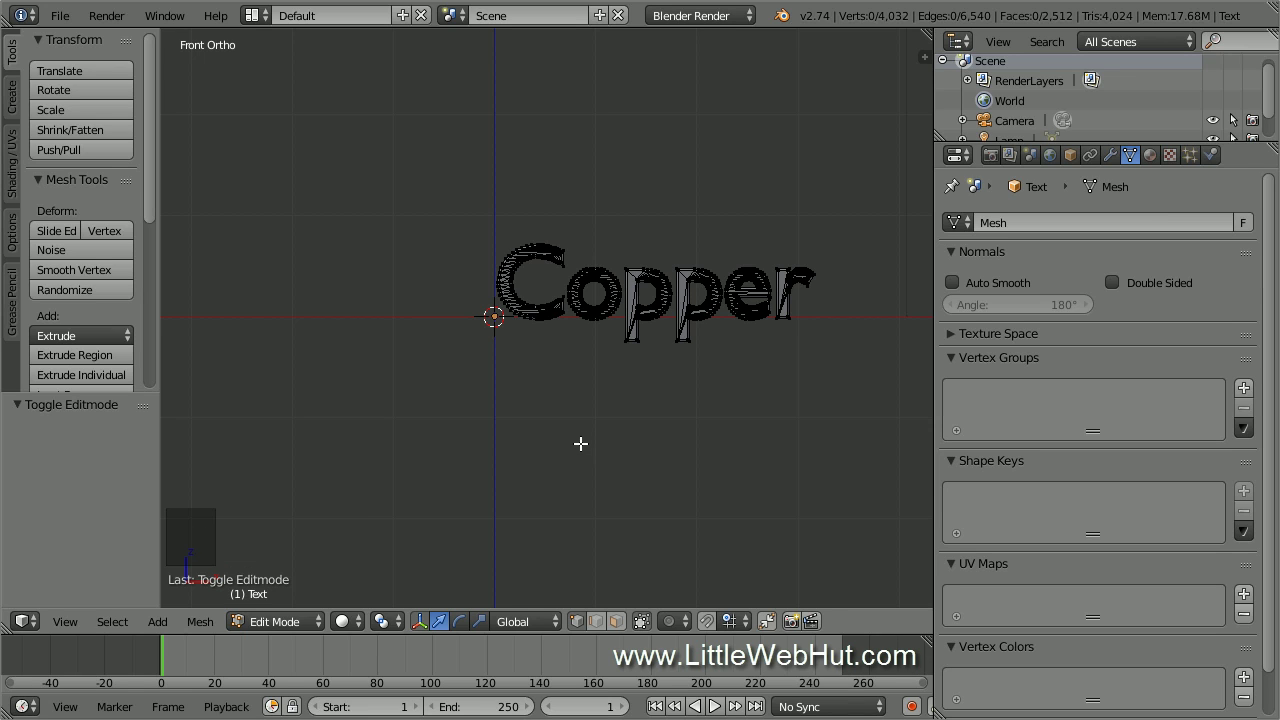
pyautogui.keyDown('shift'); pyautogui.moveTo(657, 391); pyautogui.dragTo(560, 423, button='middle'); pyautogui.keyUp('shift')
pyautogui.scroll(4, 560, 423)
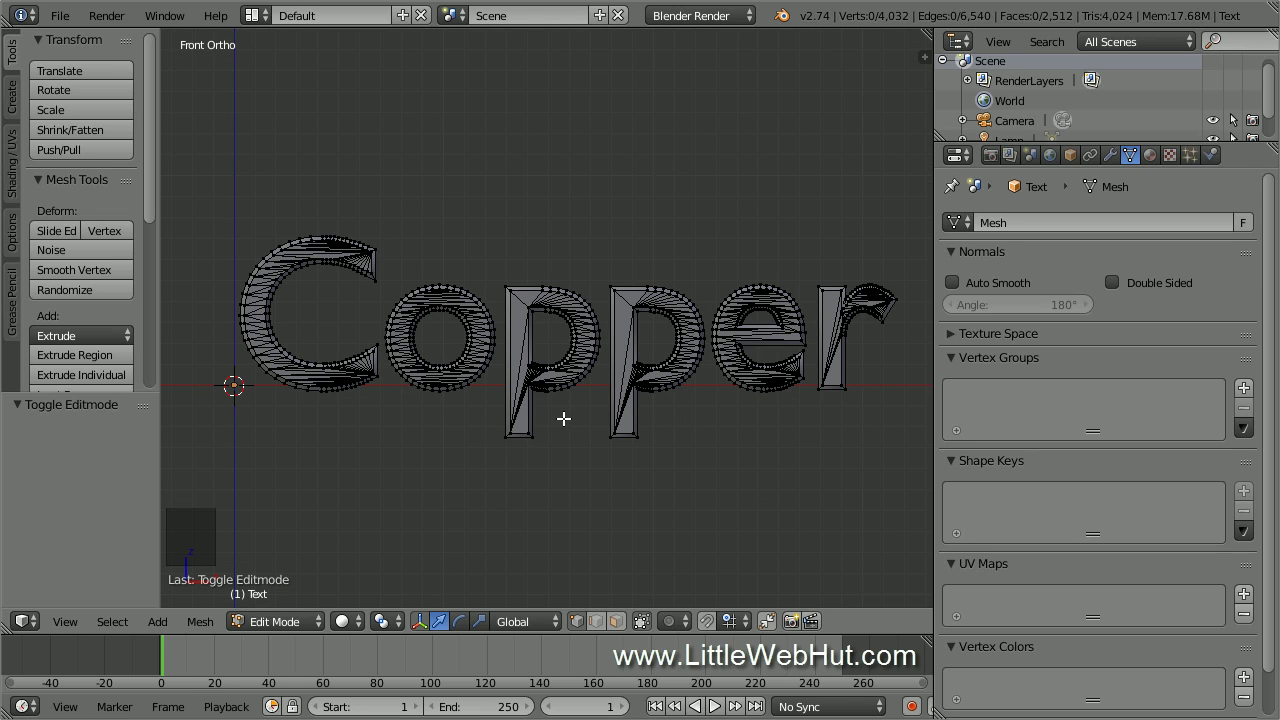
# Switch viewport shading to Wireframe and deselect all vertices
pyautogui.click(360, 620)
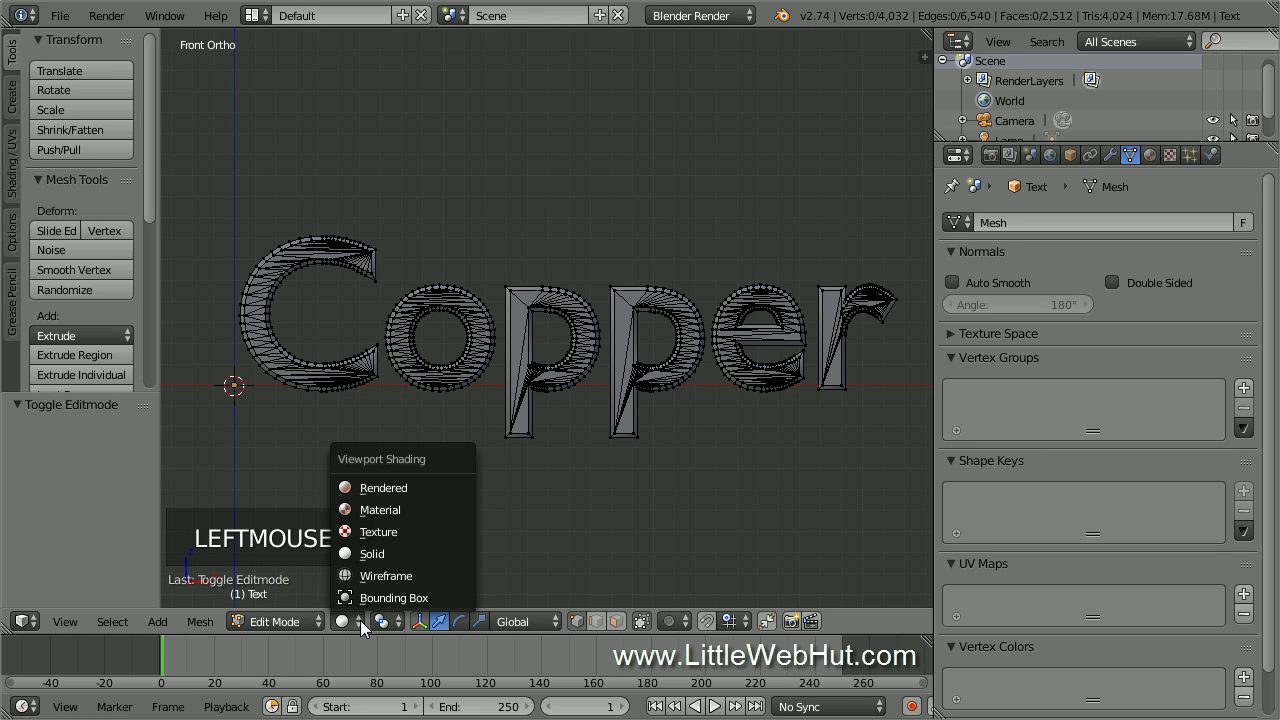
pyautogui.click(431, 575)
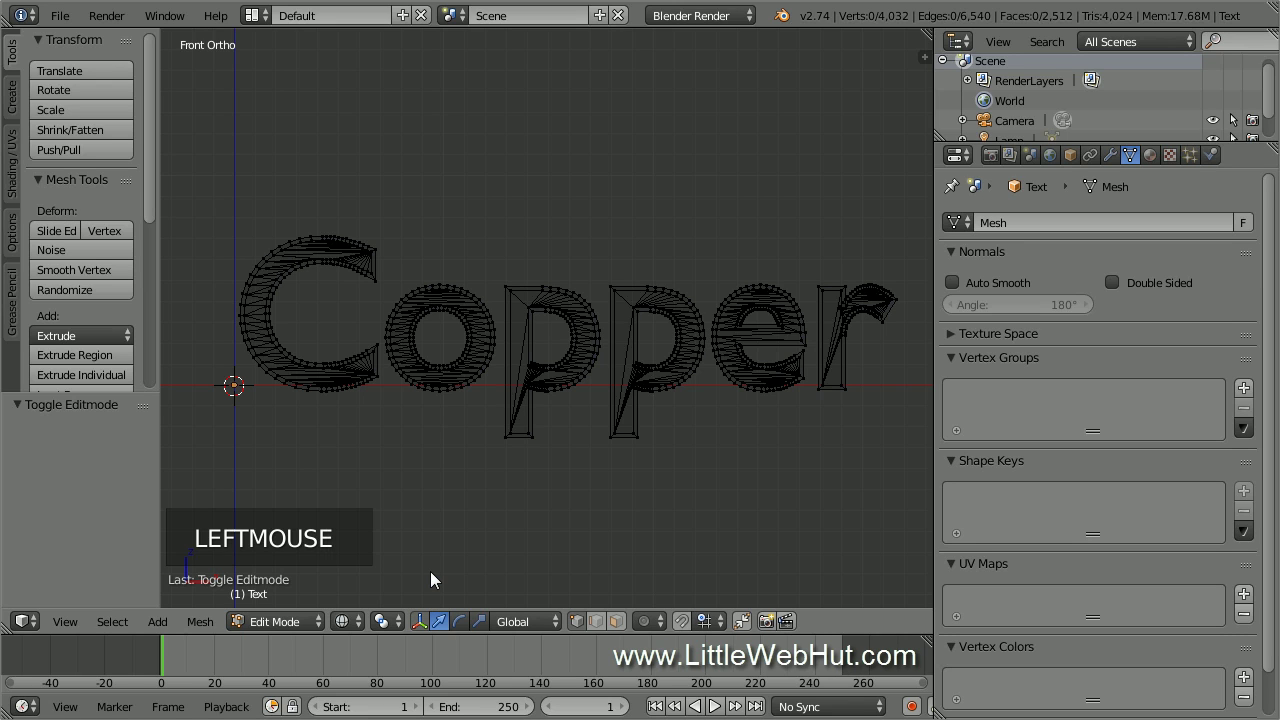
pyautogui.press('a')
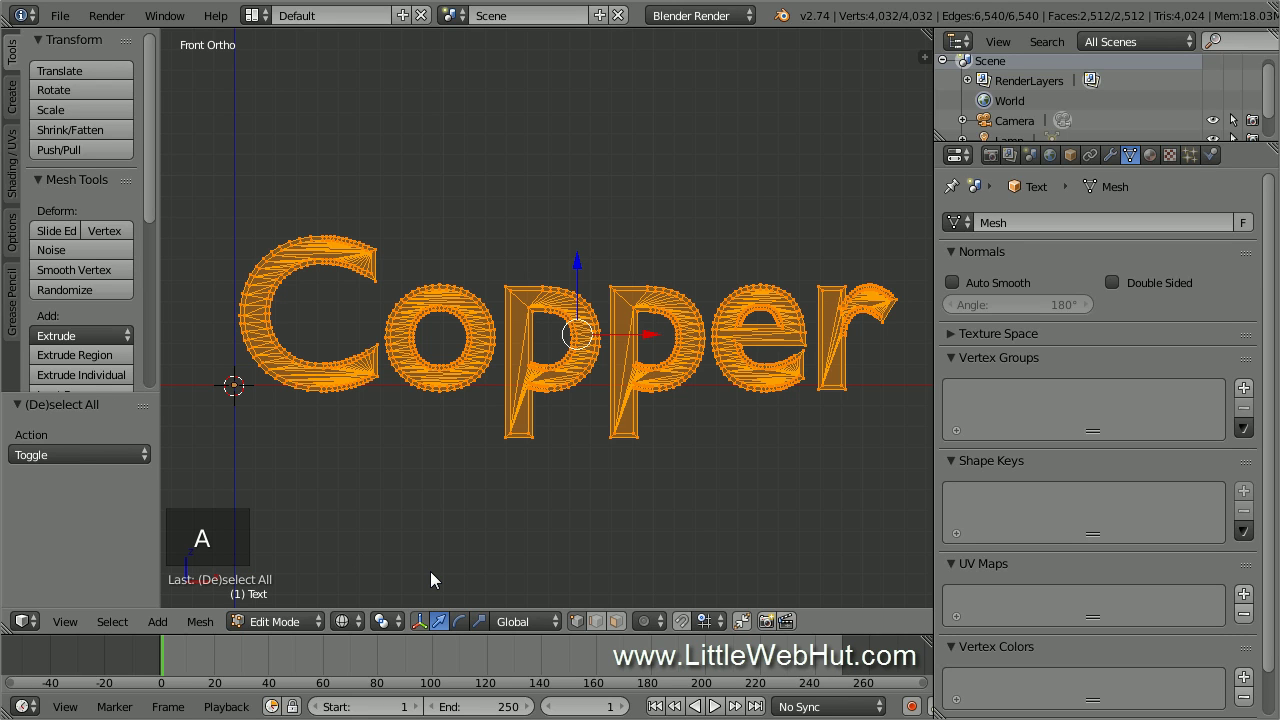
pyautogui.press('a')
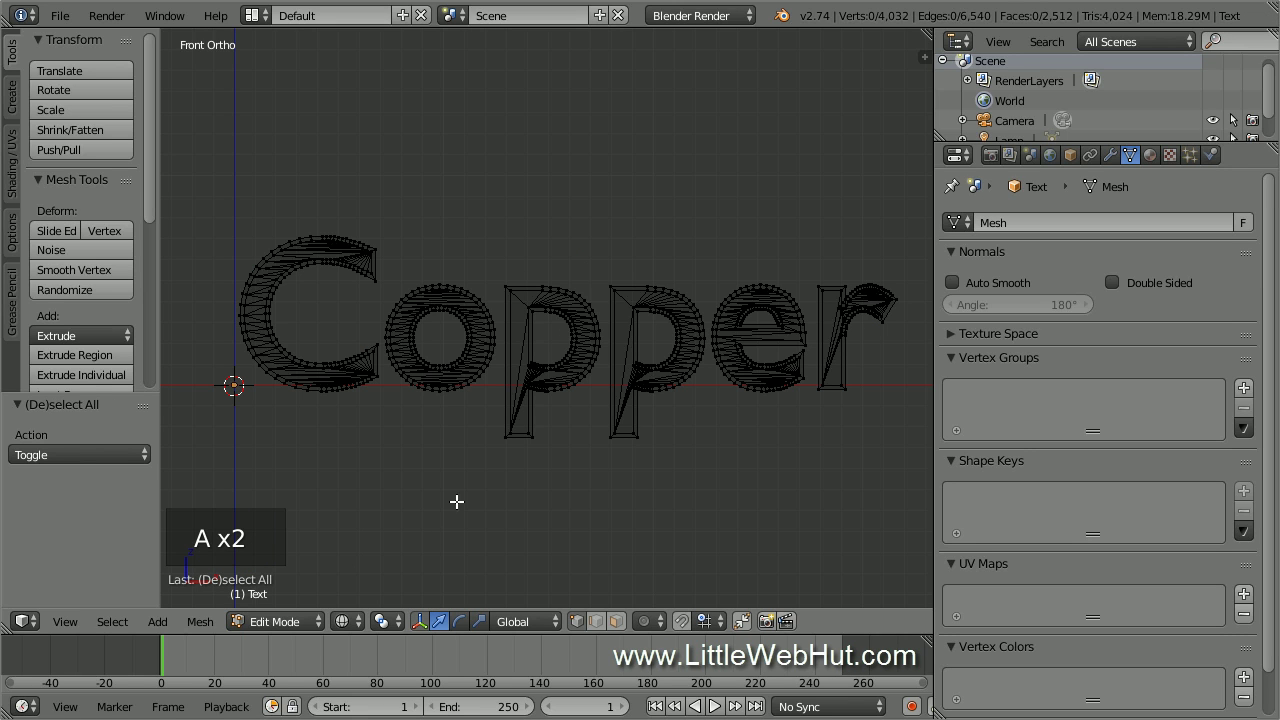
# Box-select both p letters, scale them to 0.7 along Z, and raise them 0.1
pyautogui.press('b')
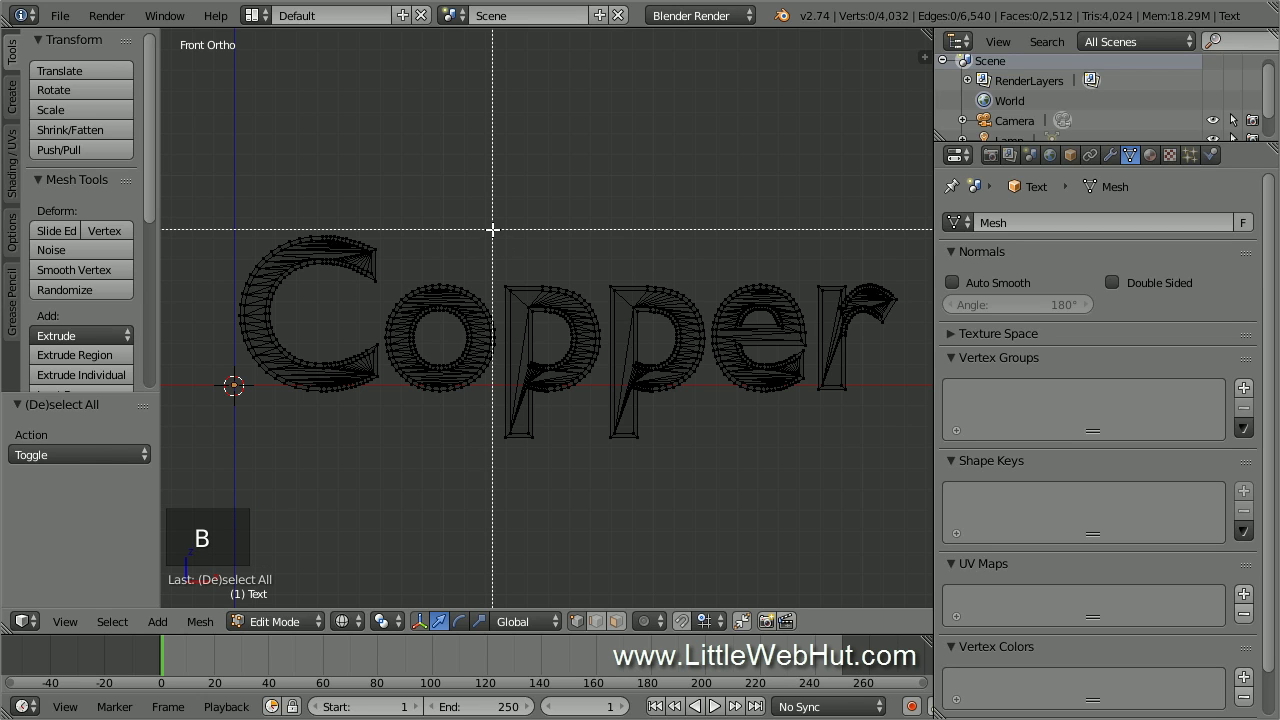
pyautogui.moveTo(500, 227); pyautogui.dragTo(707, 497)
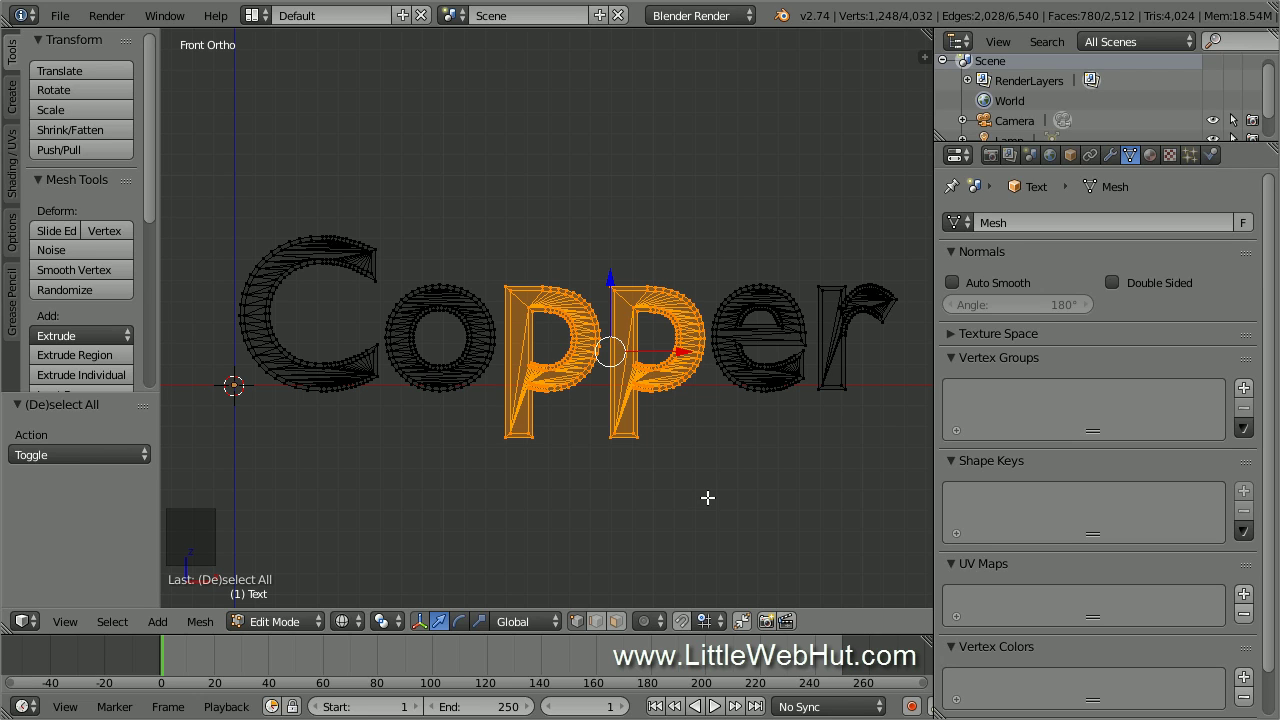
pyautogui.press('s')
pyautogui.write('z')
pyautogui.write('.7')
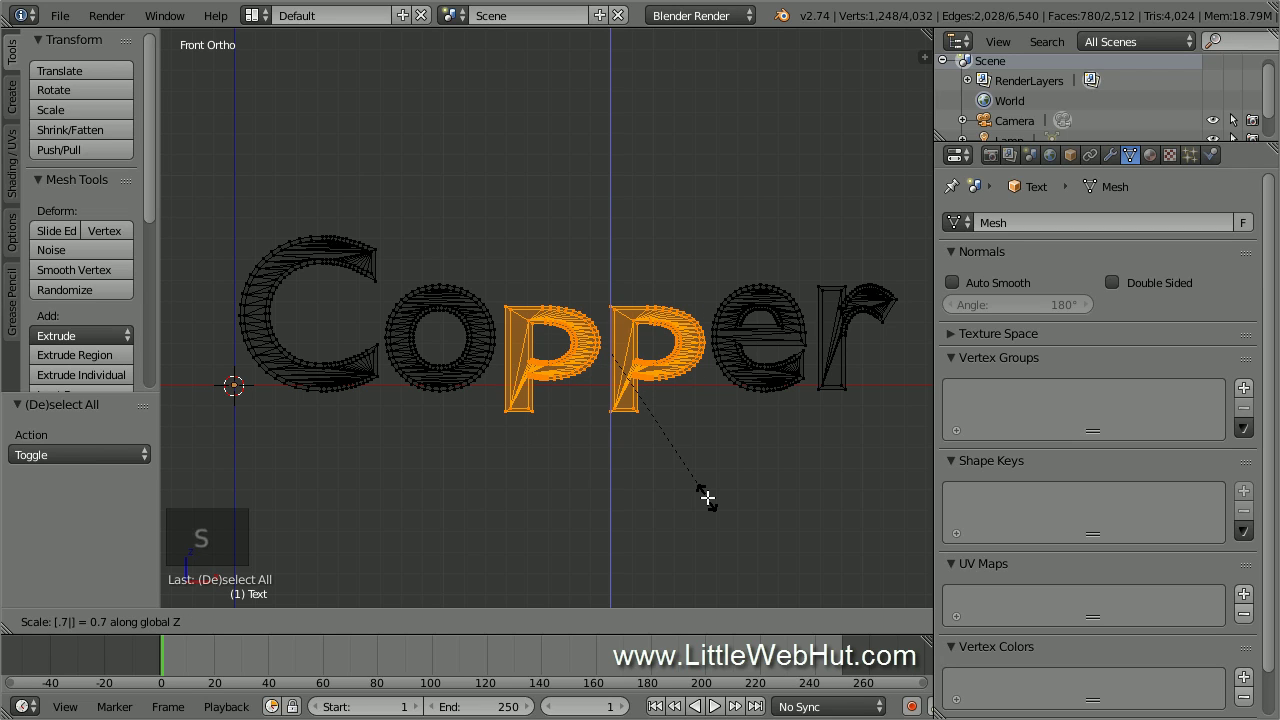
pyautogui.press('Return')
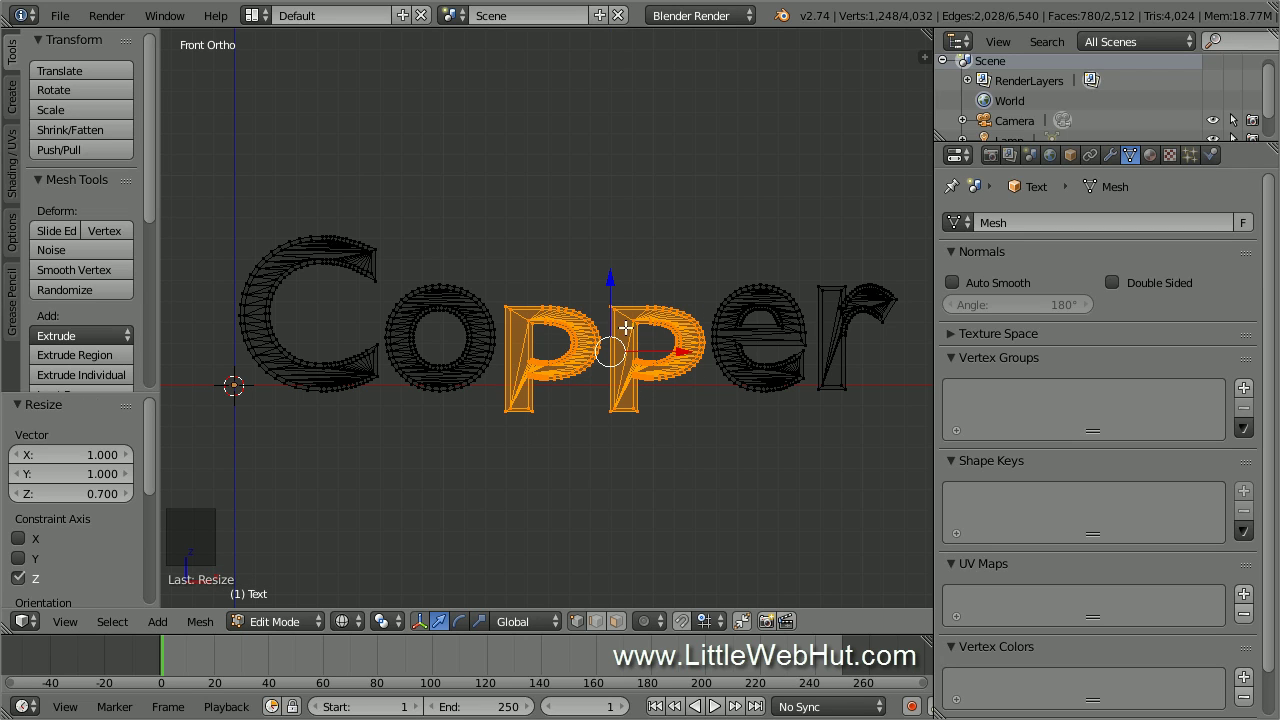
pyautogui.moveTo(610, 282); pyautogui.dragTo(613, 261)
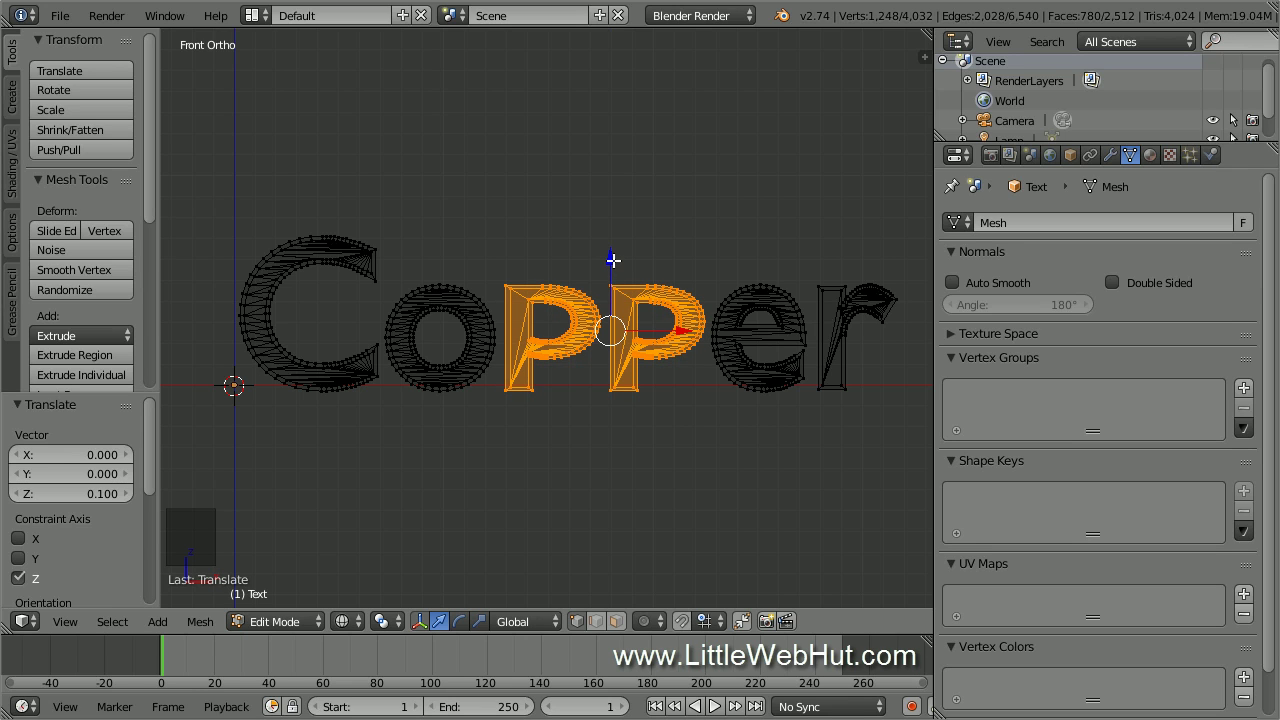
# Leave Edit Mode and orbit the view to see the Copper lettering's depth
pyautogui.press('Tab')
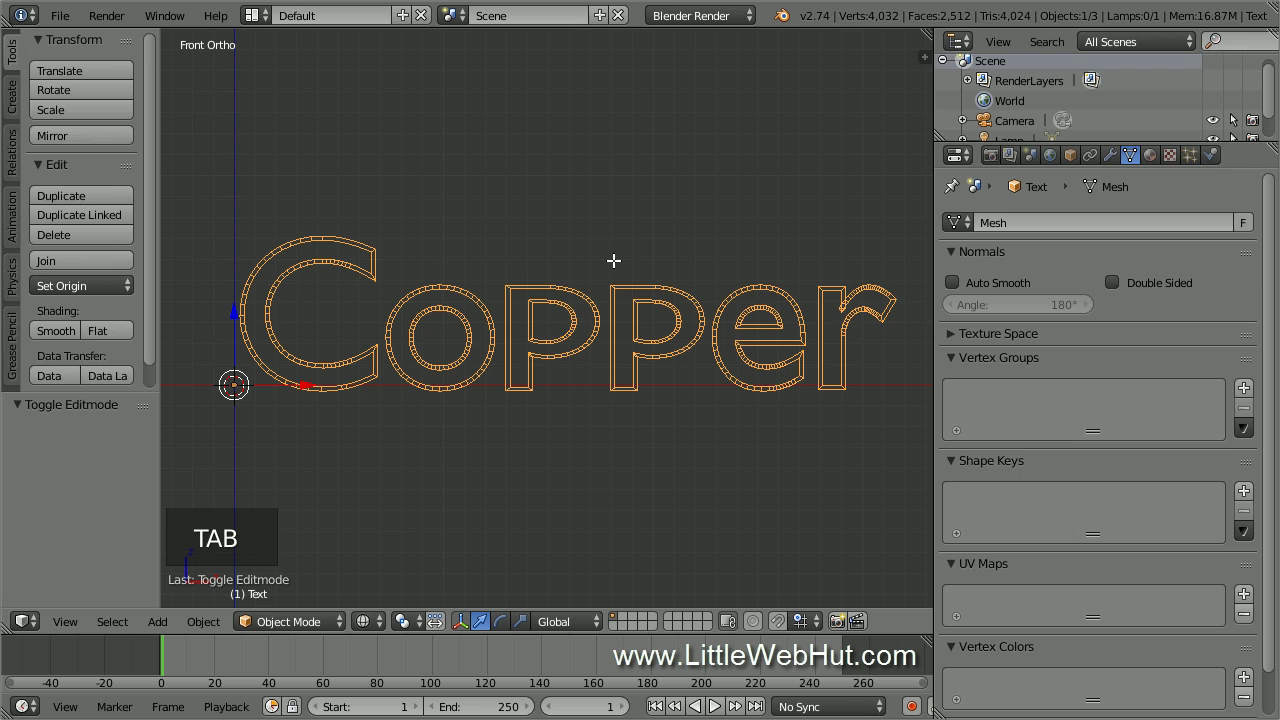
pyautogui.moveTo(580, 258); pyautogui.dragTo(609, 275, button='middle')
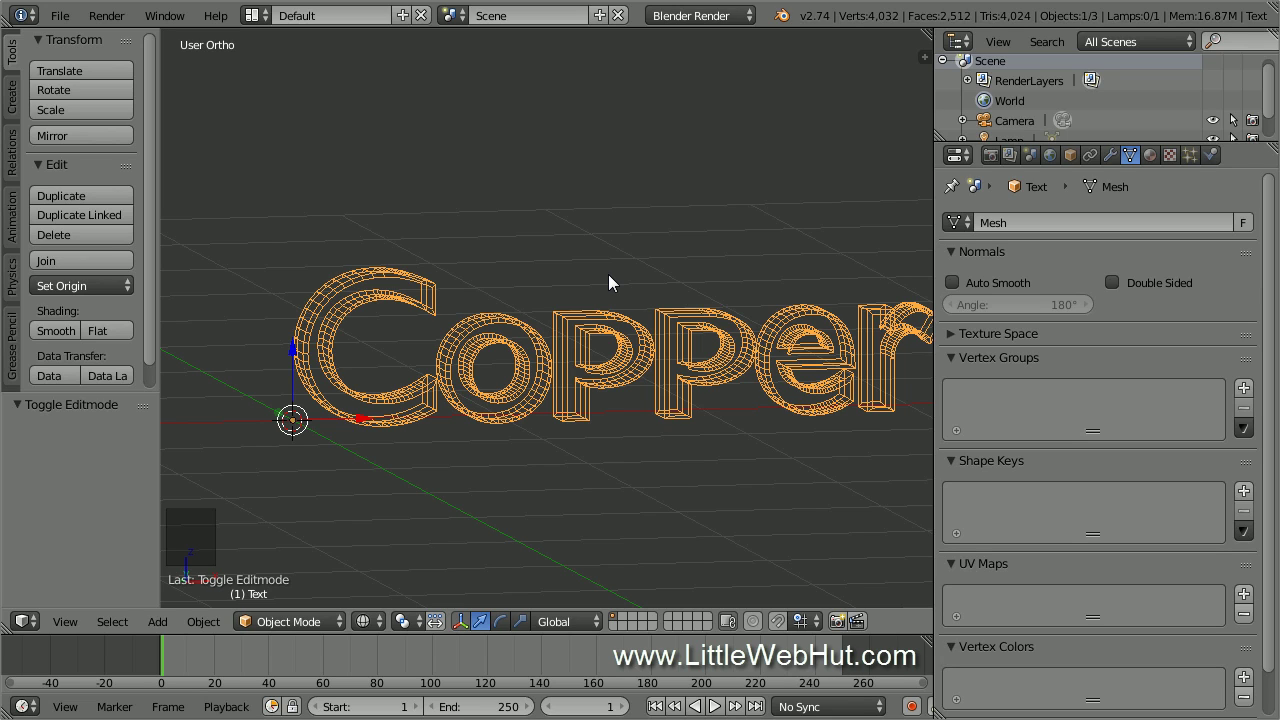
# Save the scene as copper.blend in C:\demo
pyautogui.click(62, 16)
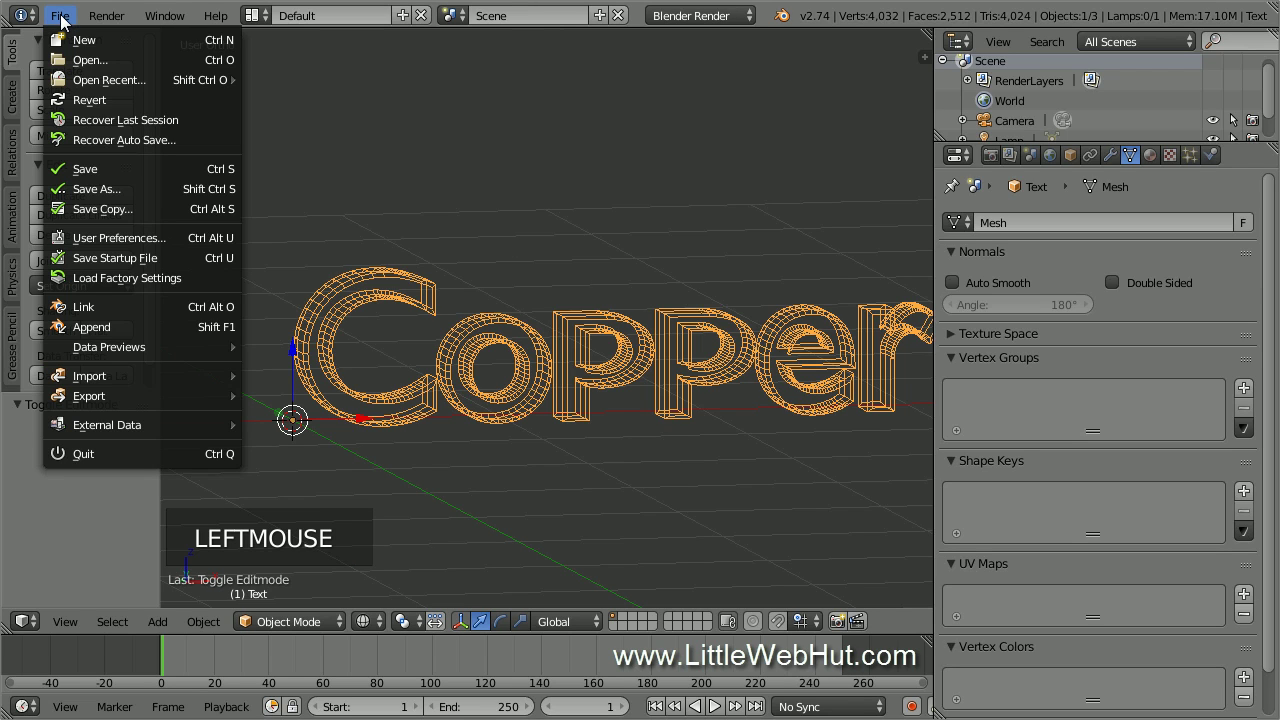
pyautogui.click(140, 188)
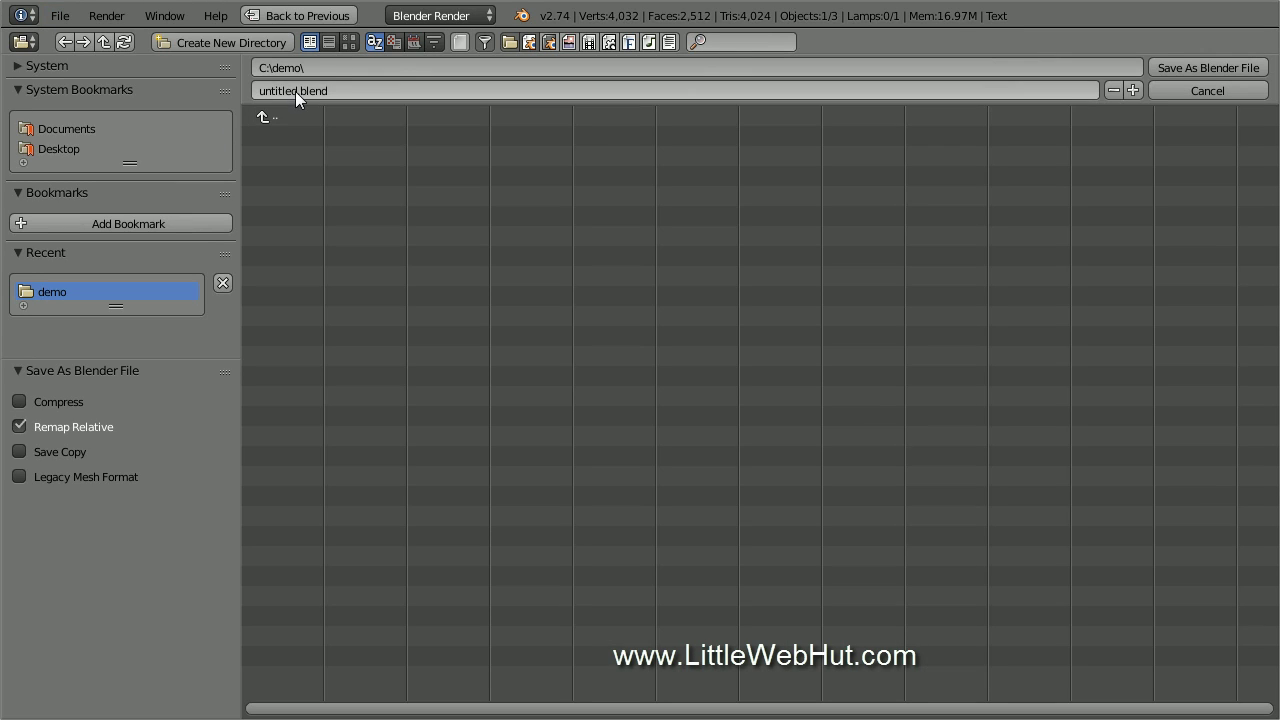
pyautogui.write('coppe')
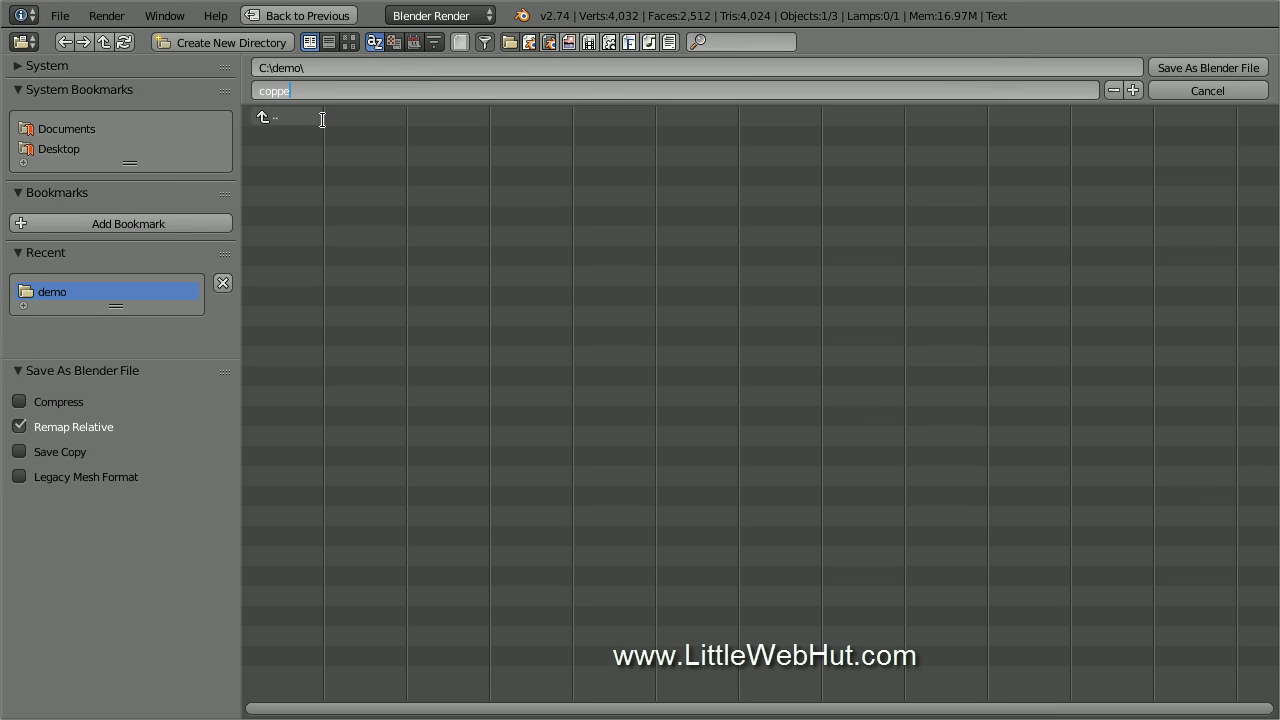
pyautogui.write('r.blend')
pyautogui.press('Return')
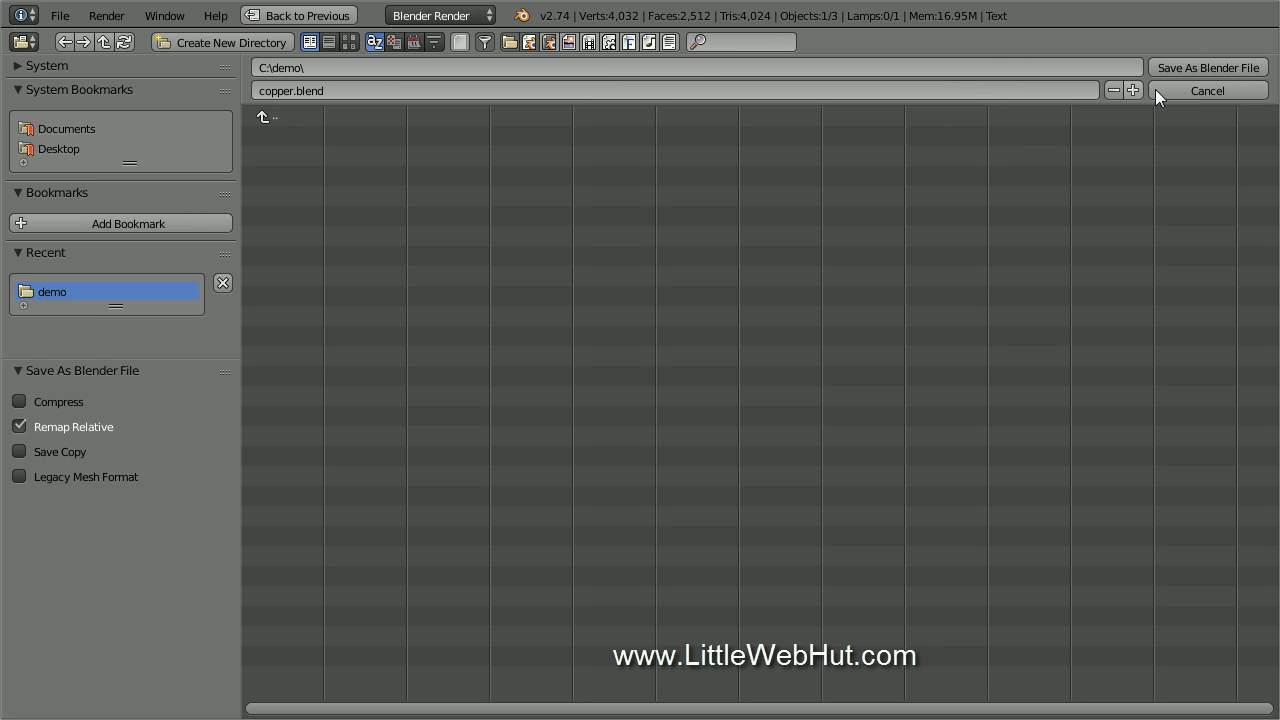
pyautogui.click(1181, 63)
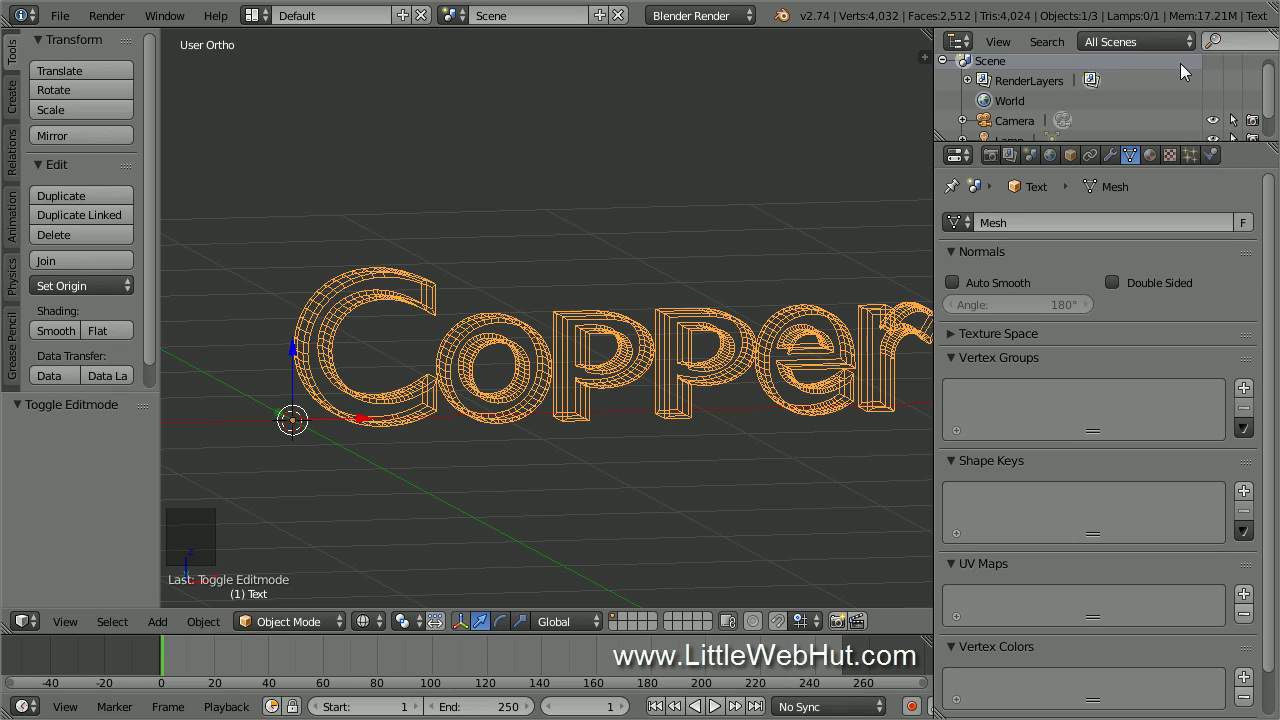
# Add a Remesh modifier, uncheck Remove Disconnected Pieces, enable Smooth Shading, set Octree Depth 5
pyautogui.click(1111, 154)
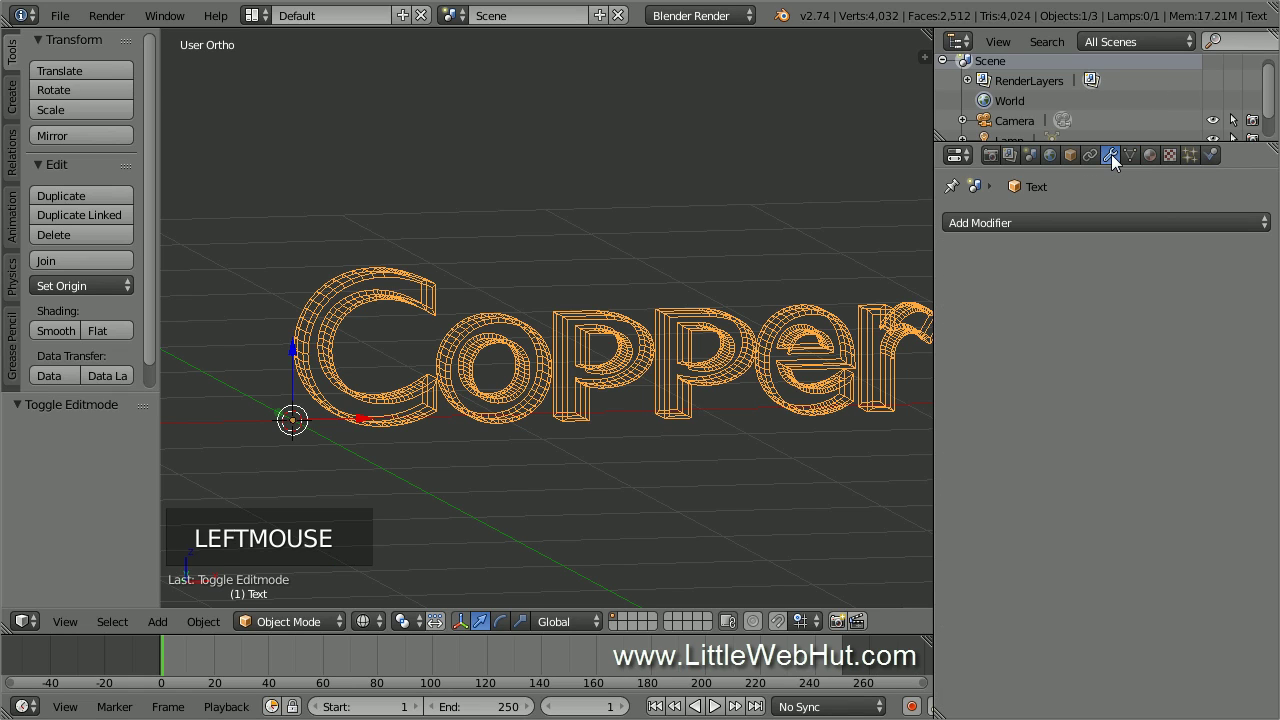
pyautogui.click(1070, 220)
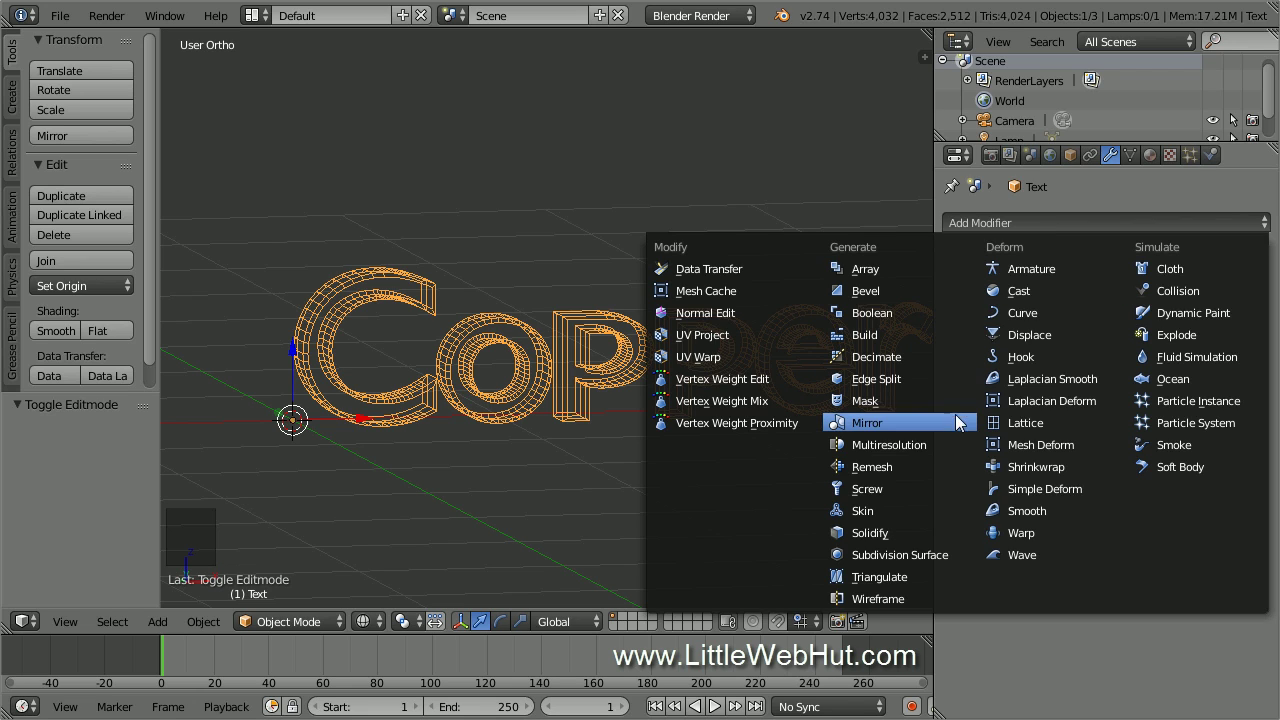
pyautogui.click(901, 466)
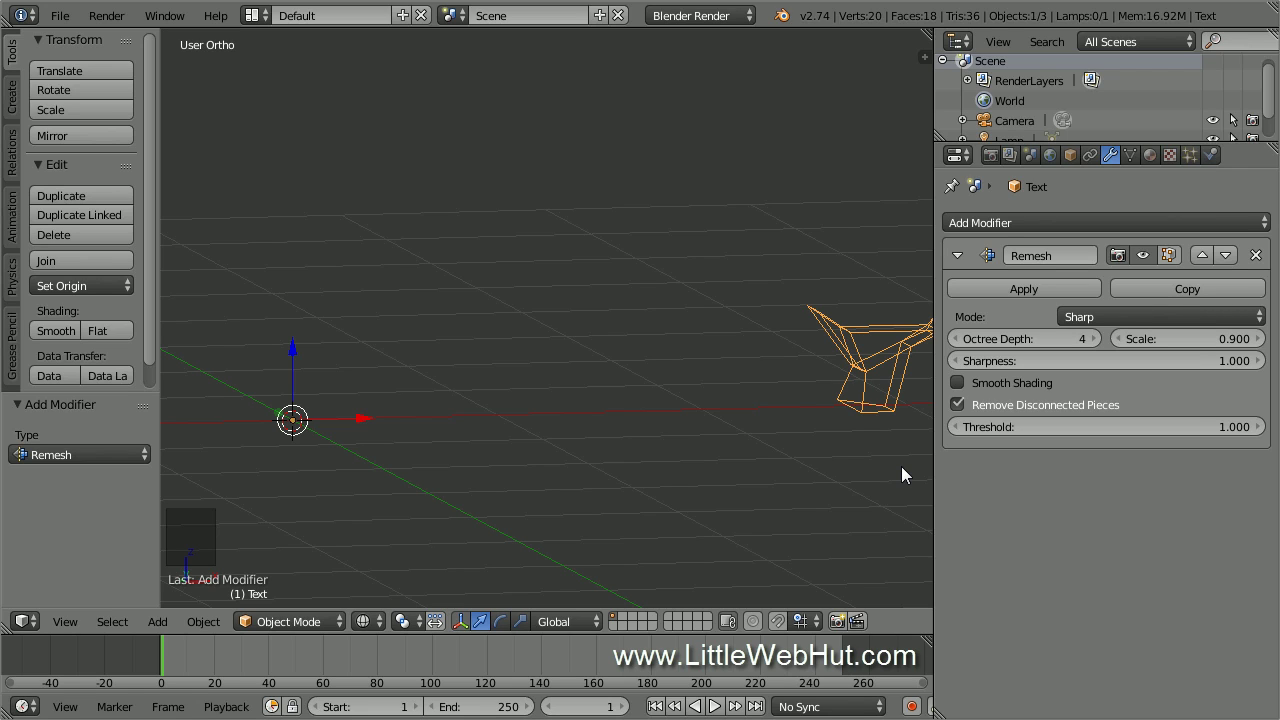
pyautogui.click(956, 405)
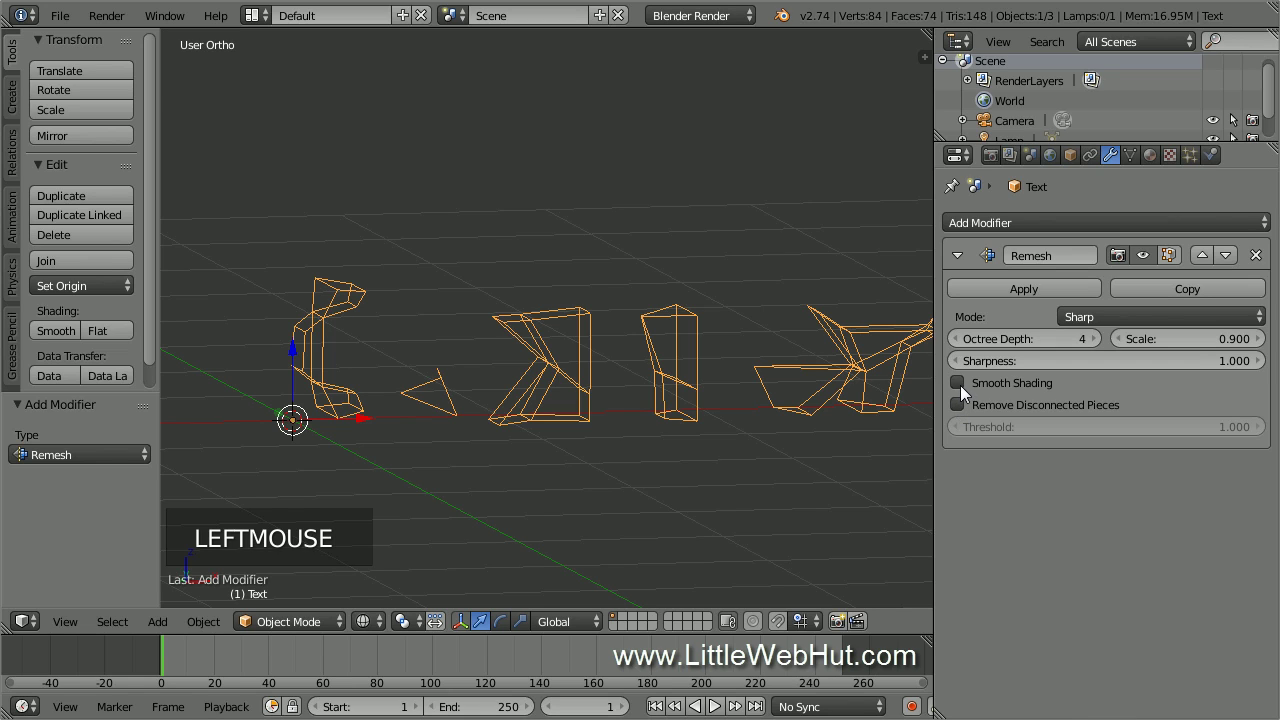
pyautogui.click(958, 383)
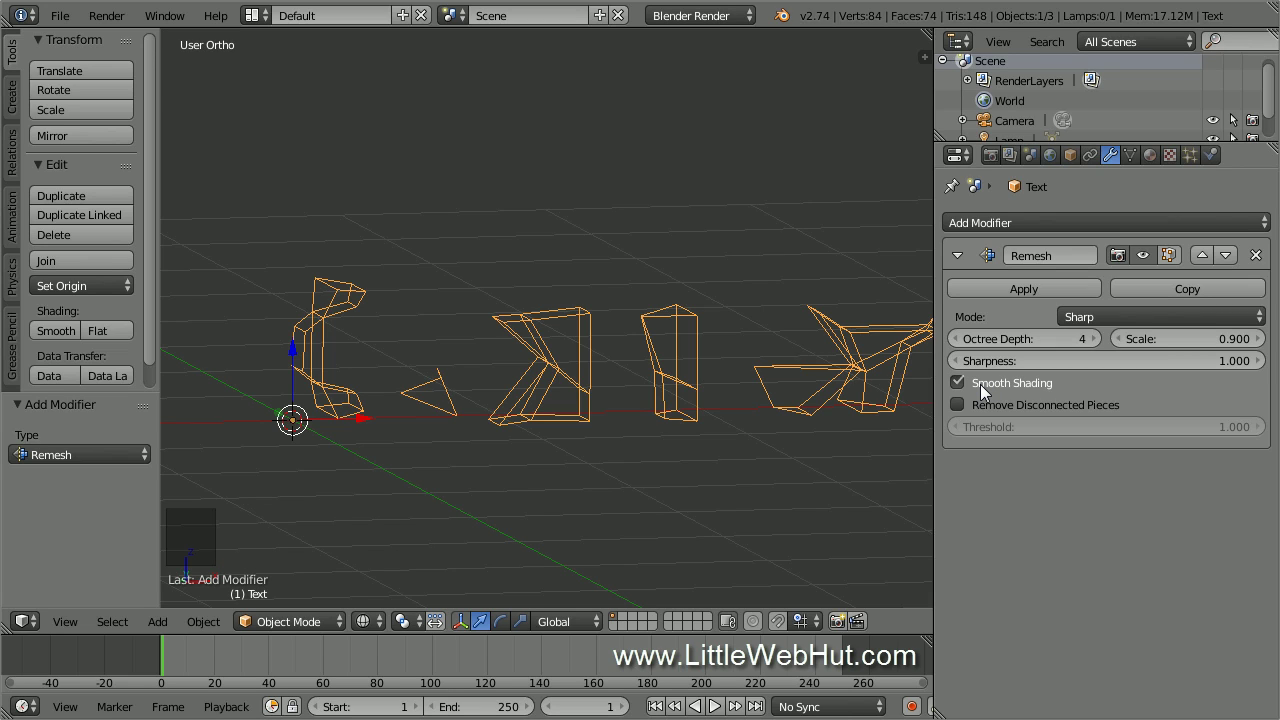
pyautogui.click(1097, 339)
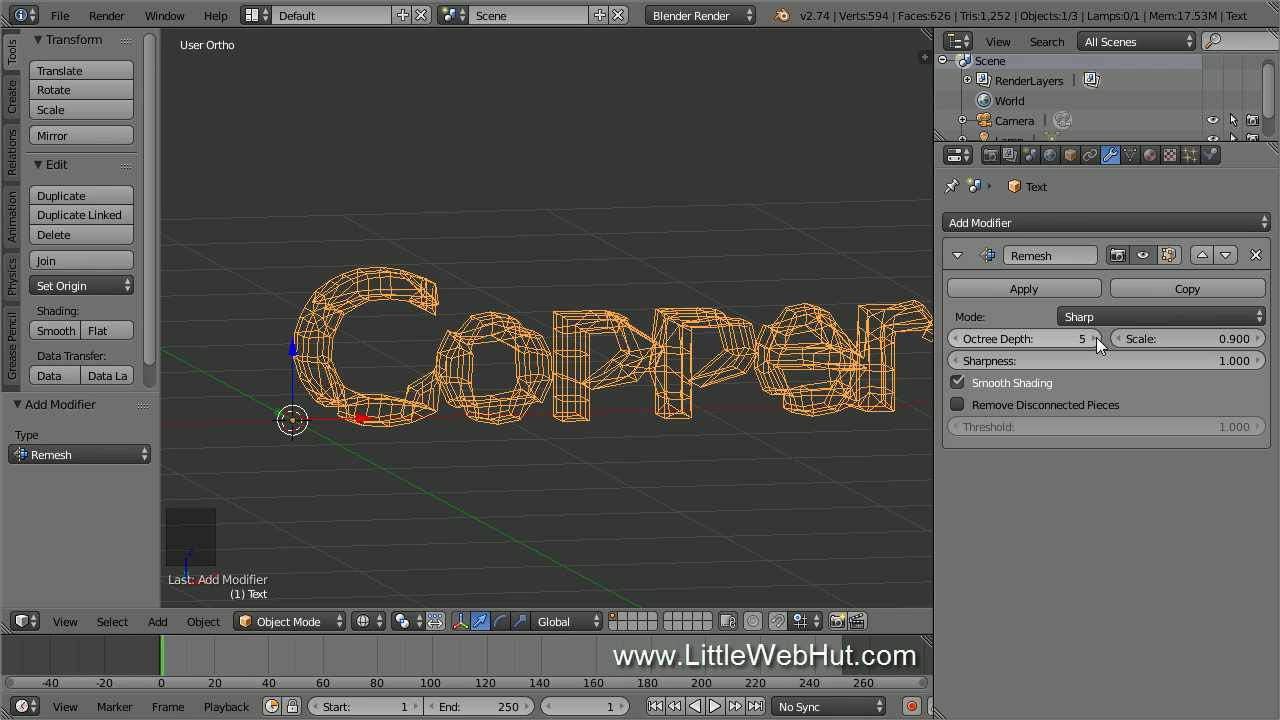
# Add a Decimate modifier in Planar mode (5°) and step the Remesh octree depth up to 7
pyautogui.click(1070, 224)
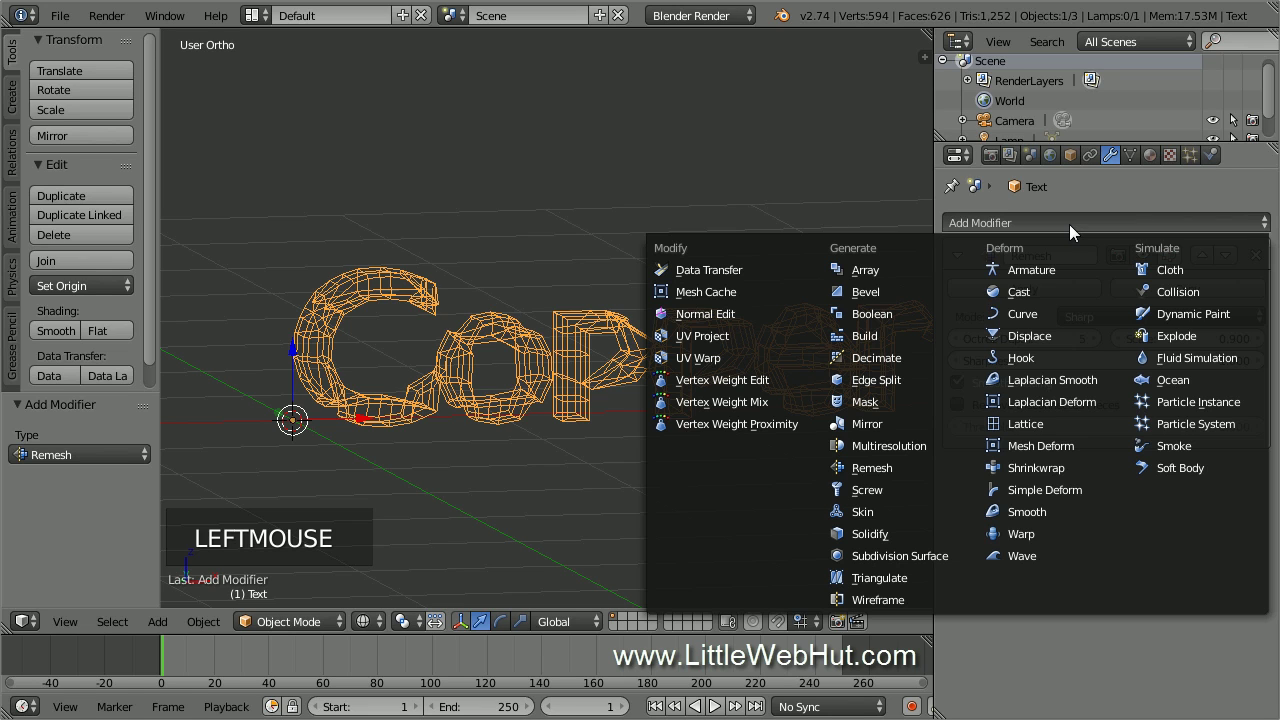
pyautogui.click(936, 358)
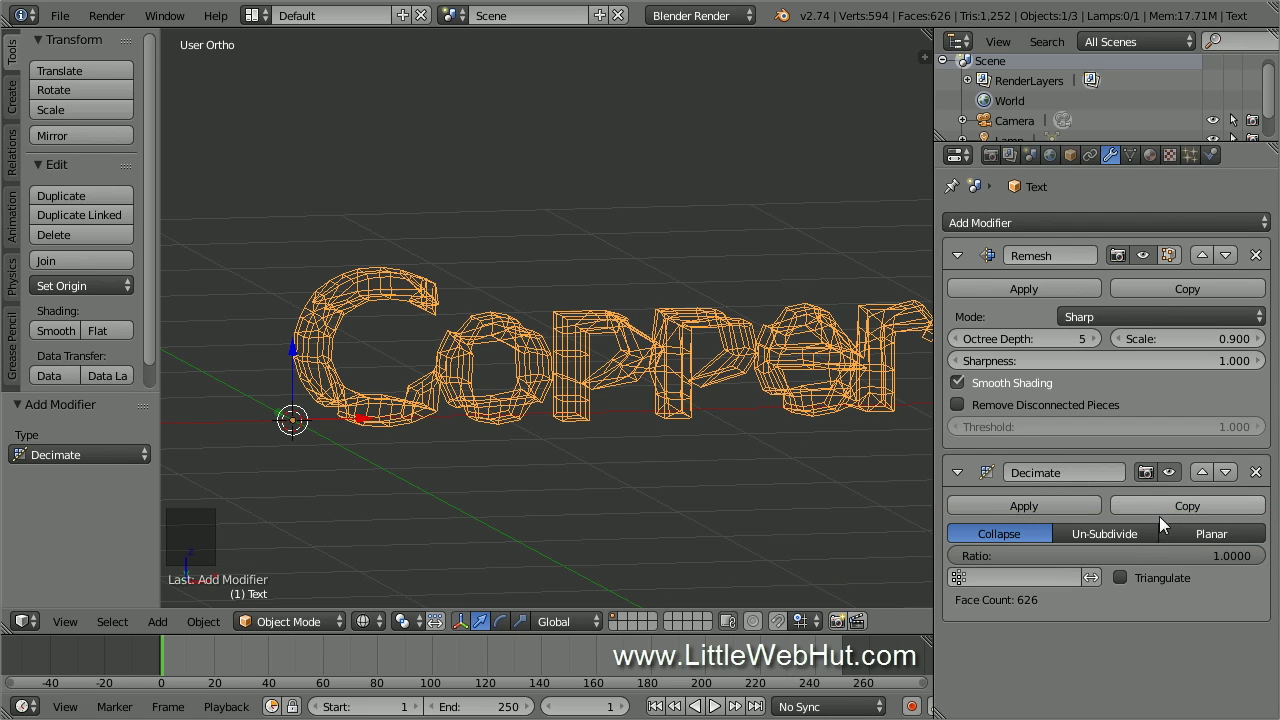
pyautogui.click(1213, 533)
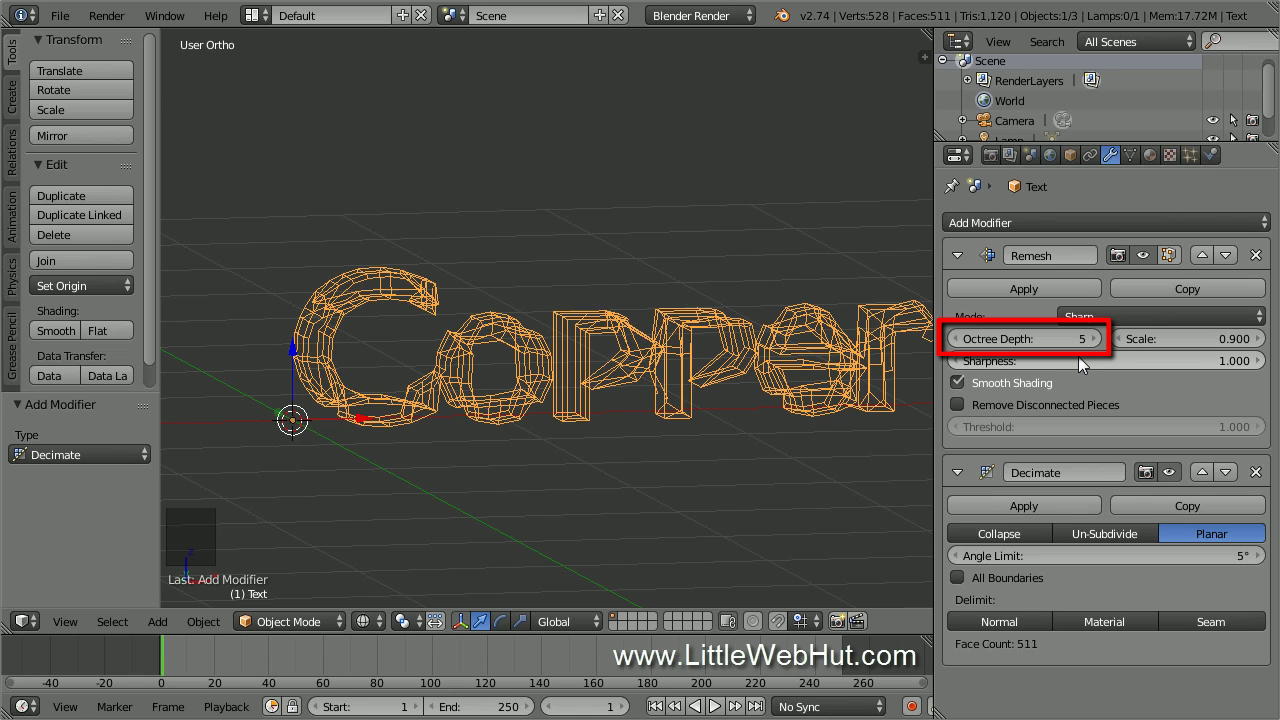
pyautogui.click(1096, 338)
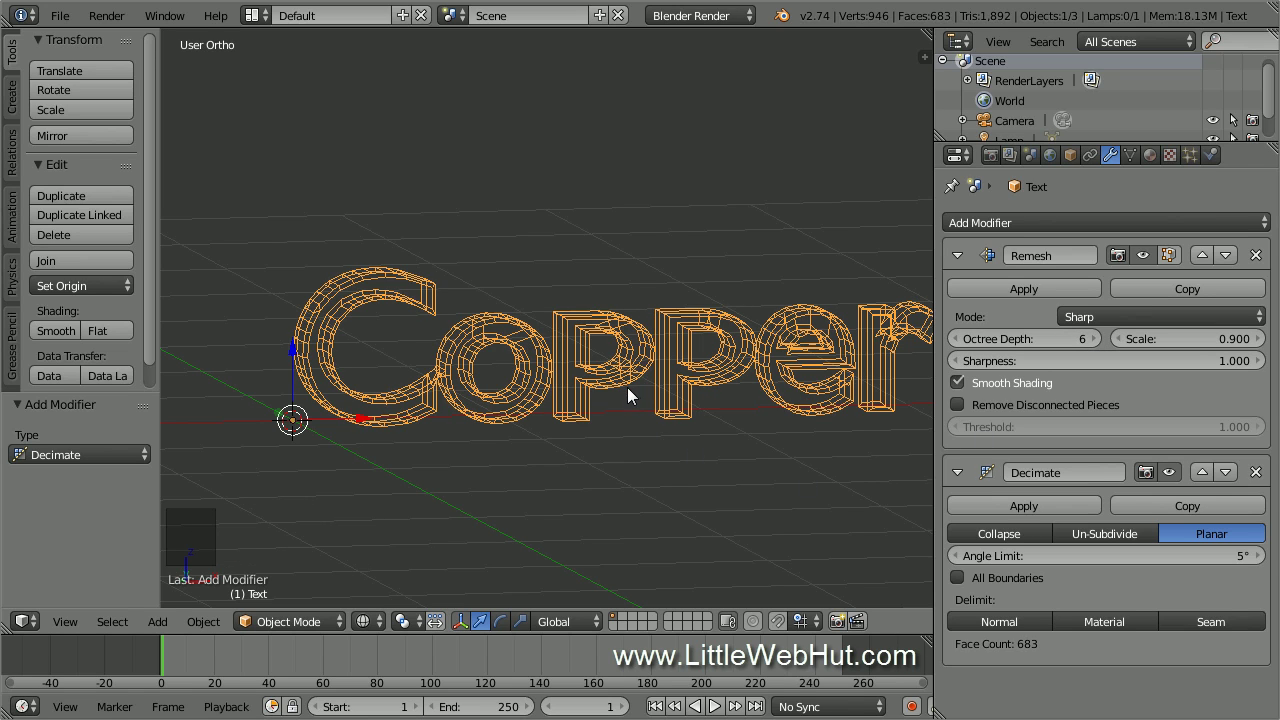
pyautogui.click(1093, 338)
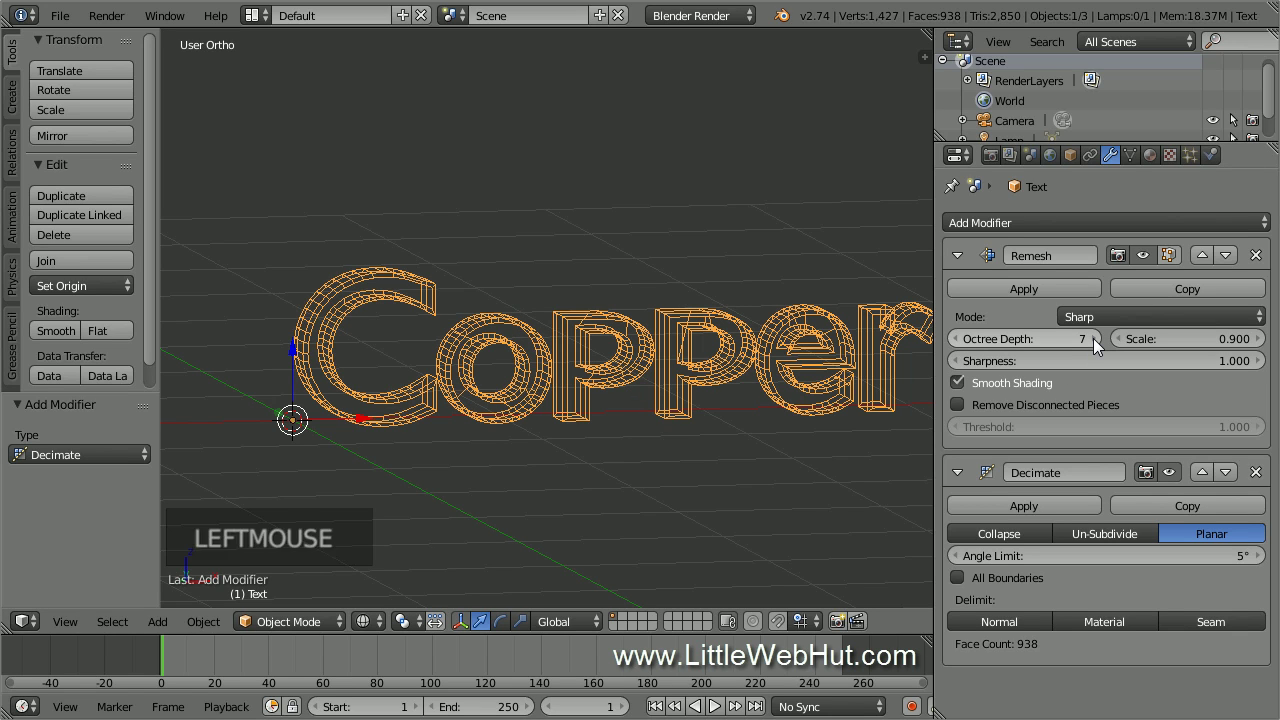
# Switch the viewport to Solid shading and add a Wireframe modifier to the text
pyautogui.click(381, 620)
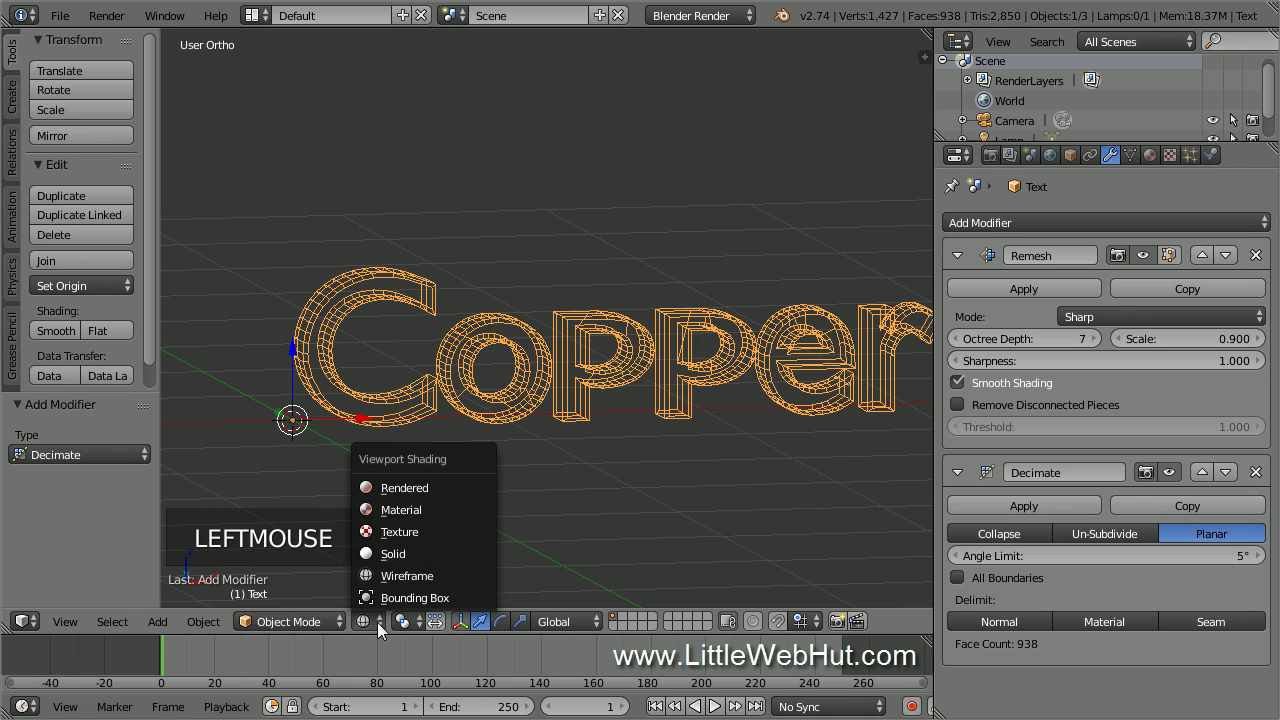
pyautogui.click(449, 553)
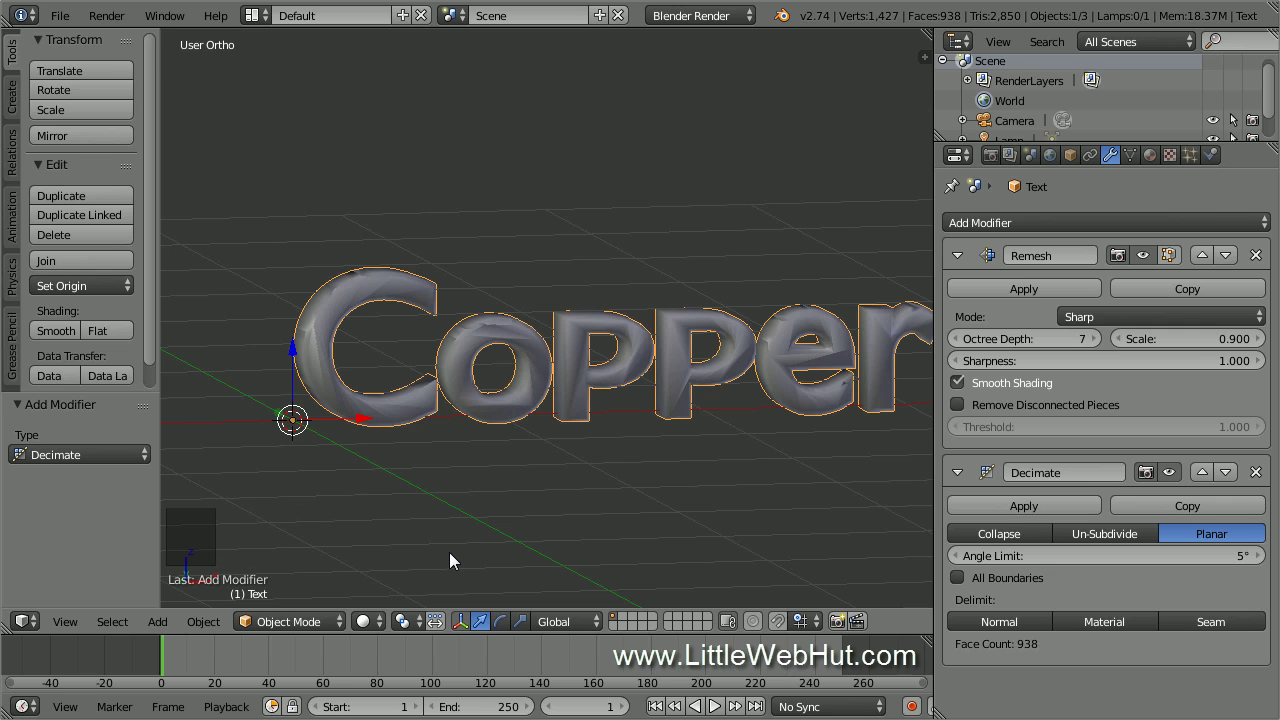
pyautogui.click(1056, 225)
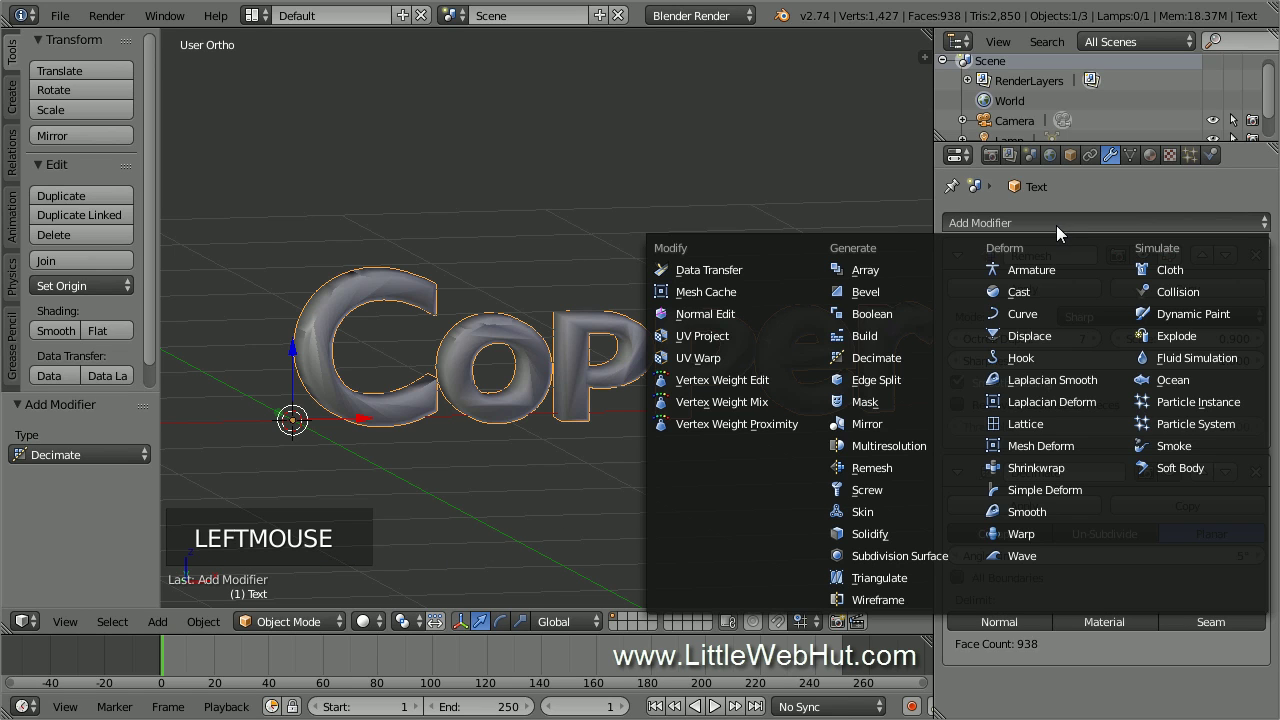
pyautogui.click(923, 601)
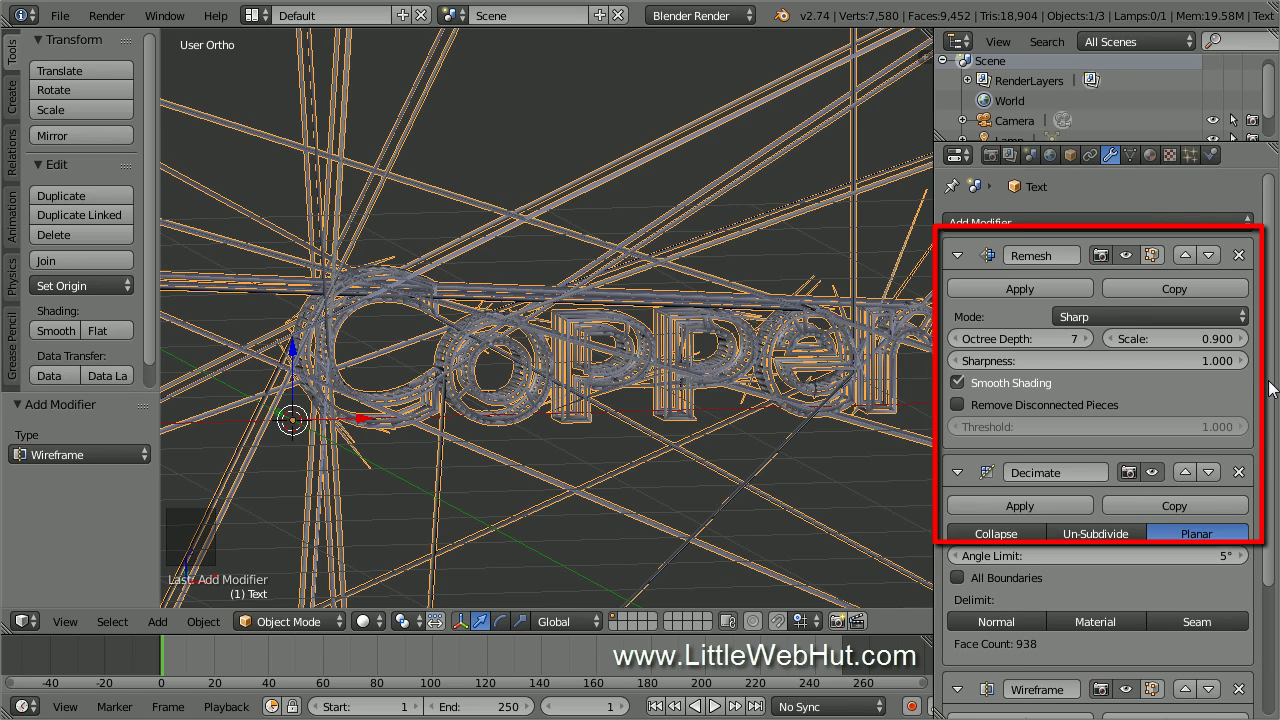
# Turn off Even Thickness and set the wireframe thickness to 0.03
pyautogui.moveTo(1271, 388); pyautogui.dragTo(1269, 566)
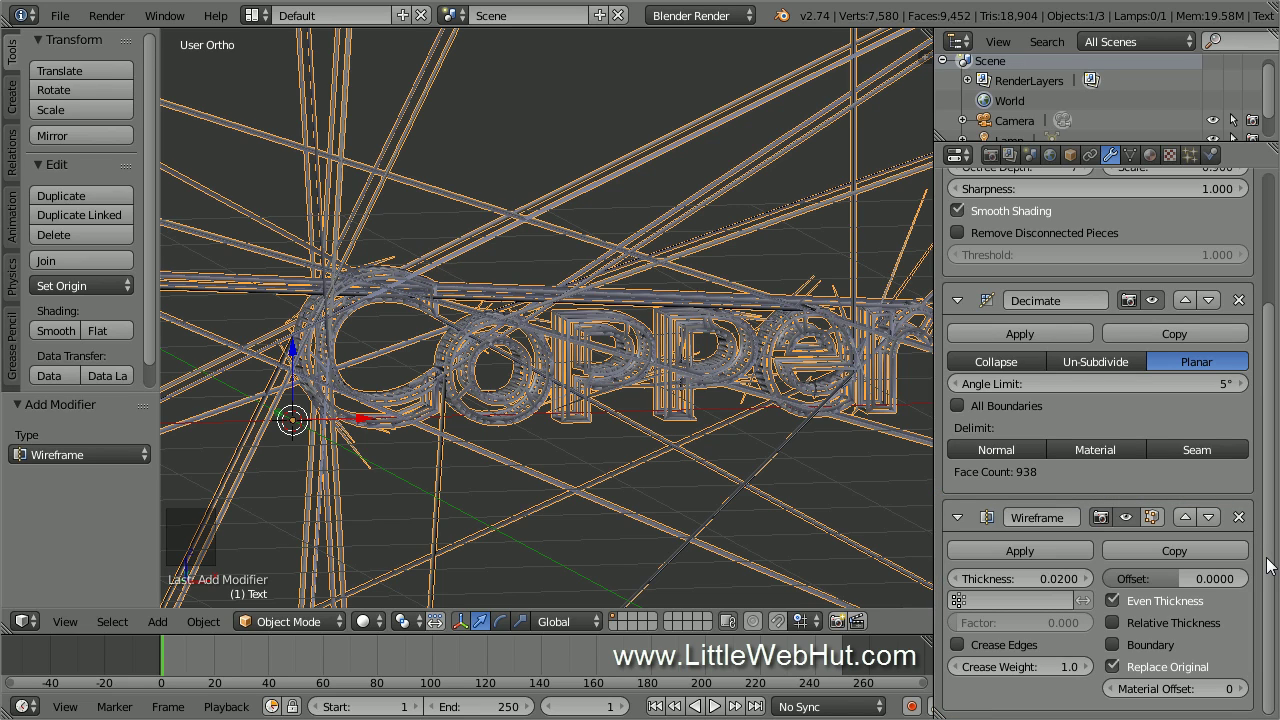
pyautogui.click(1110, 601)
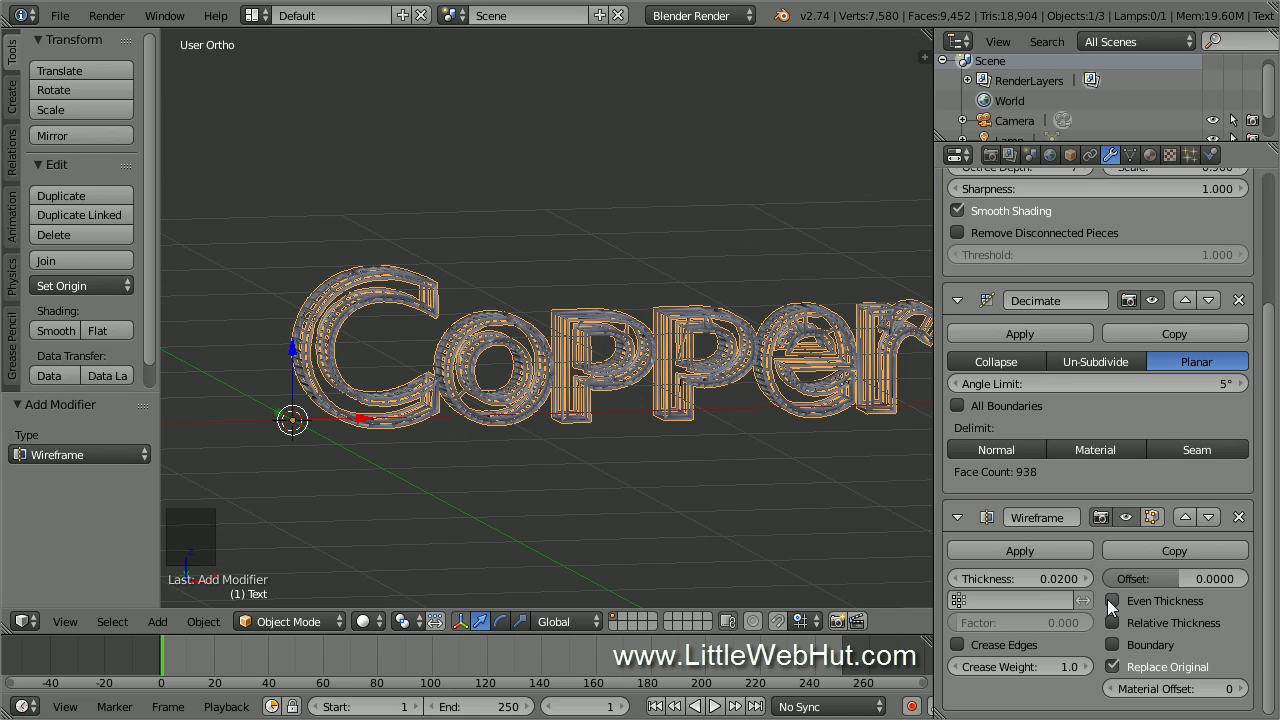
pyautogui.click(1040, 576)
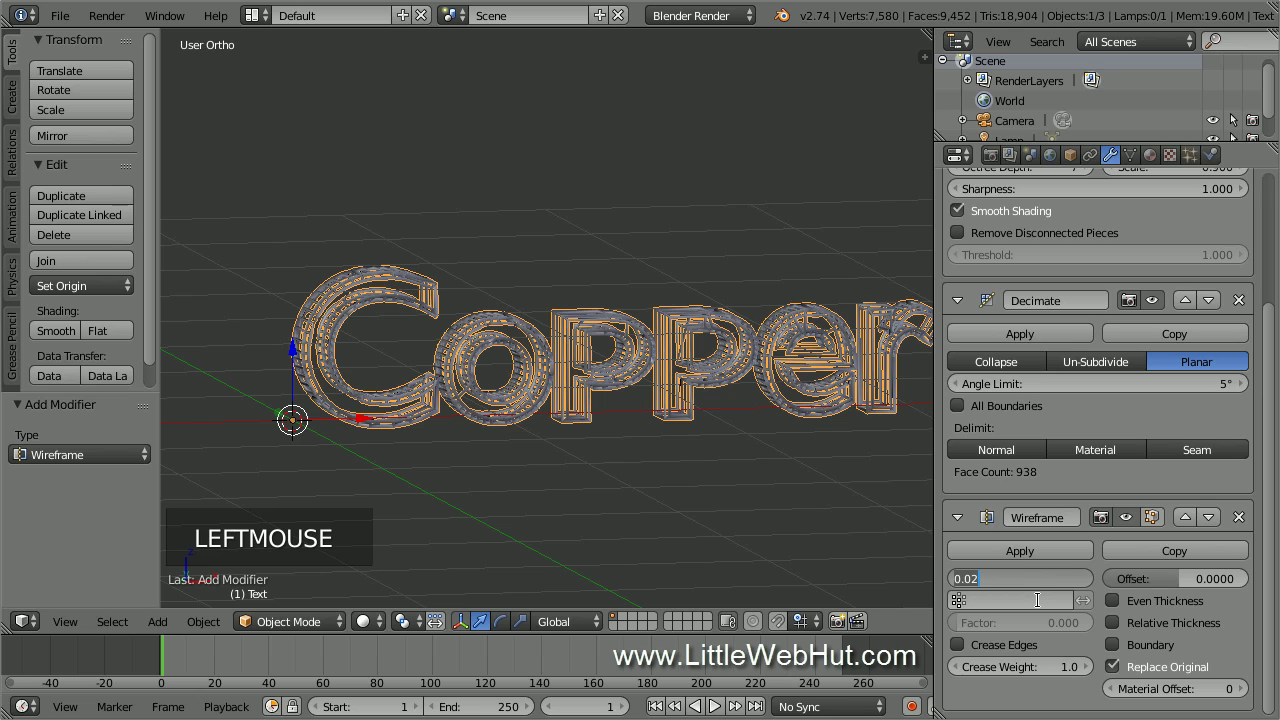
pyautogui.write('.03')
pyautogui.press('Return')
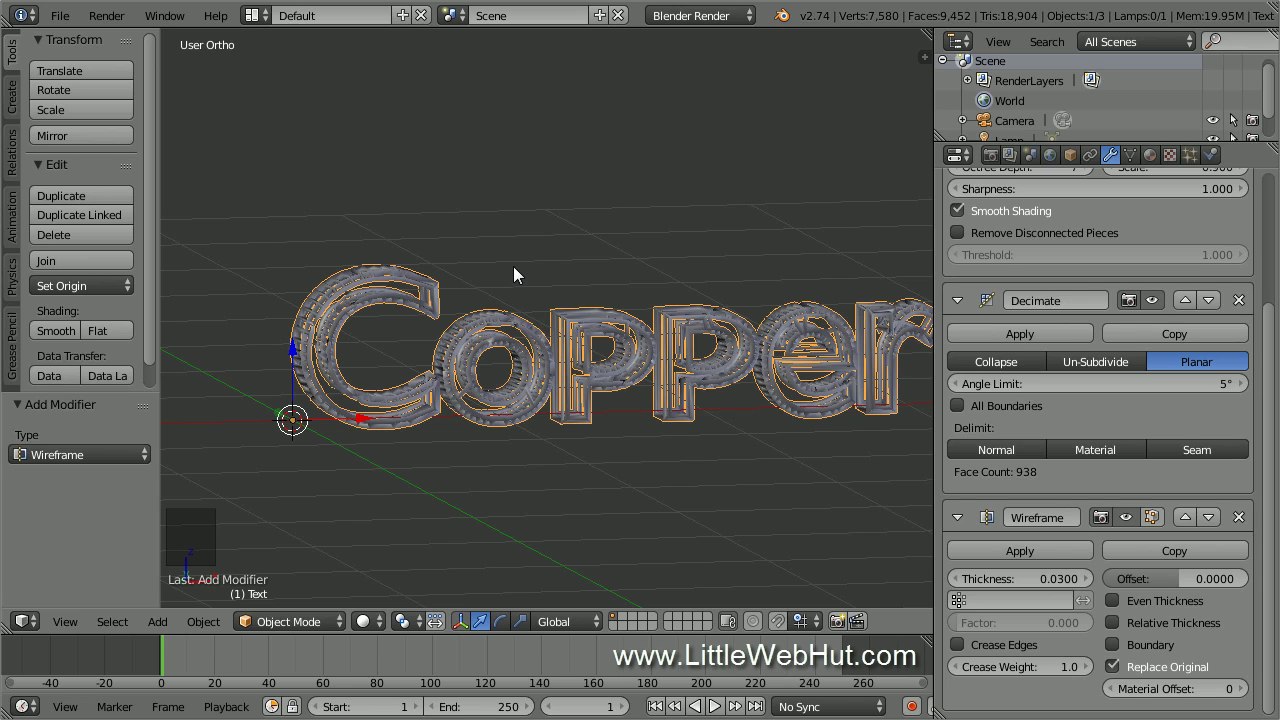
# Add a plane, scale it by 100, and lower it 0.048 along Z in front view
pyautogui.hotkey('shift', 'a')
pyautogui.moveTo(512, 184)
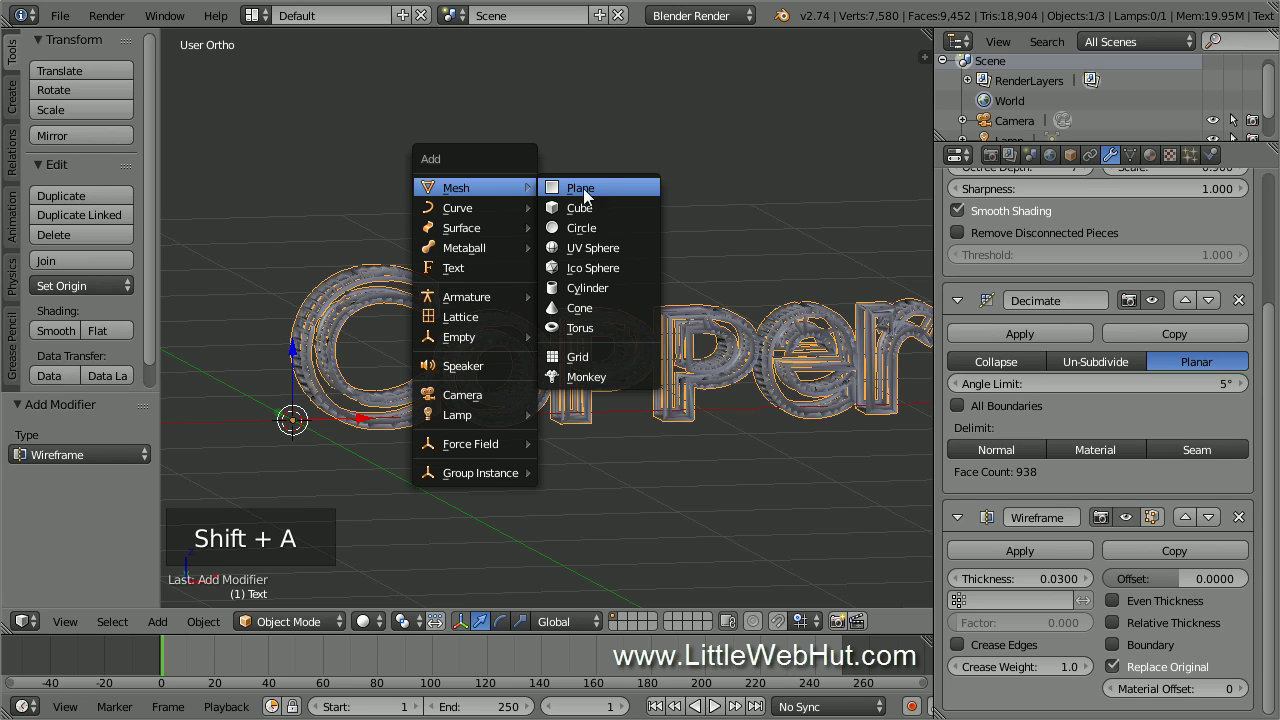
pyautogui.click(615, 188)
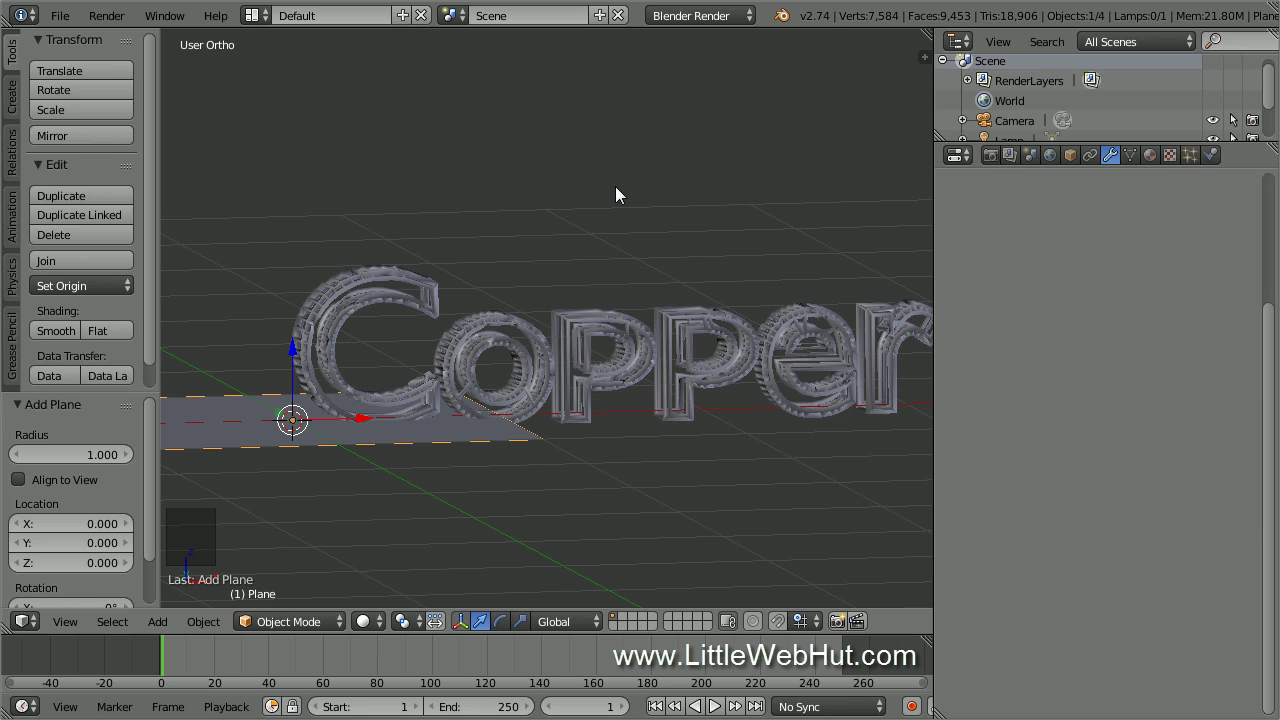
pyautogui.write('s100')
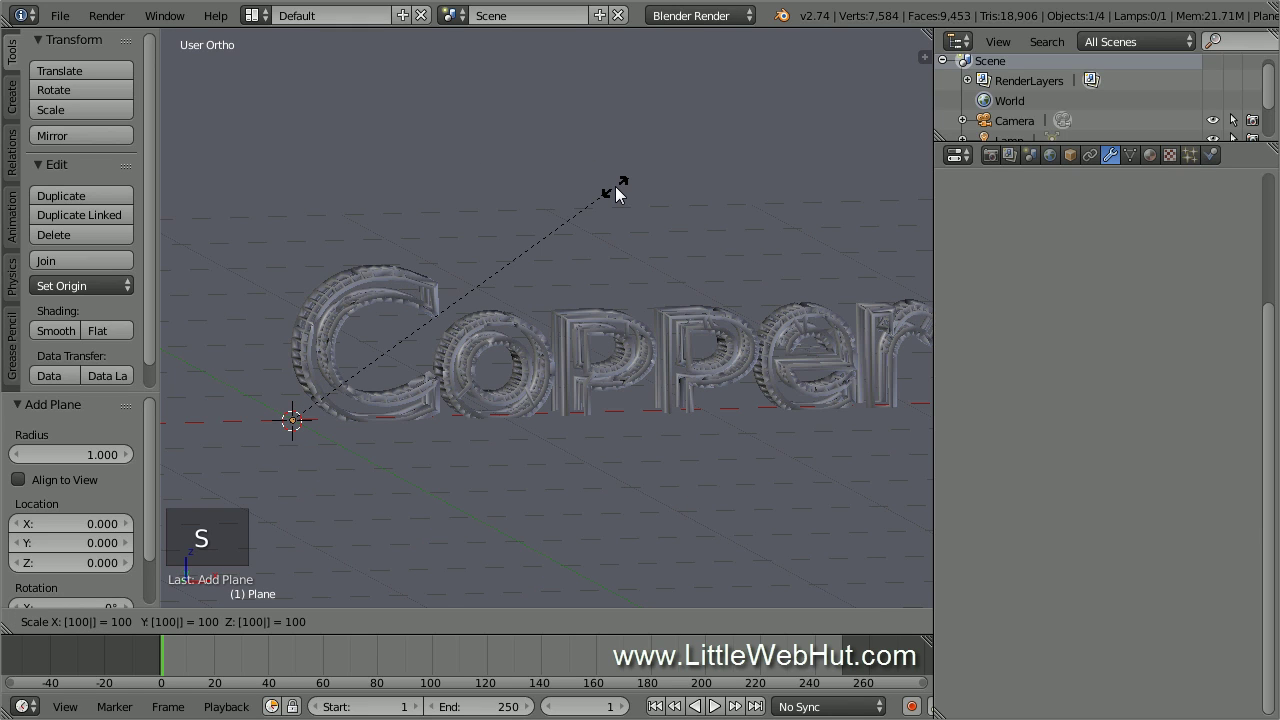
pyautogui.press('Return')
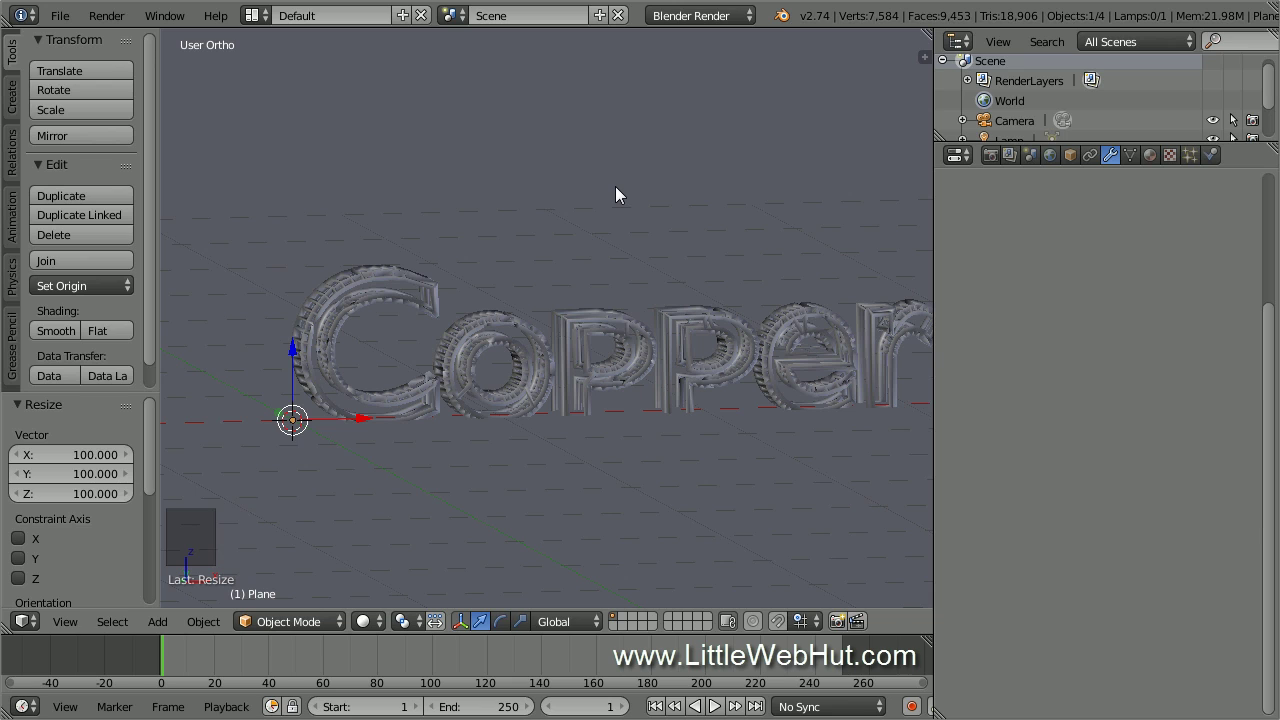
pyautogui.press('KP_1')
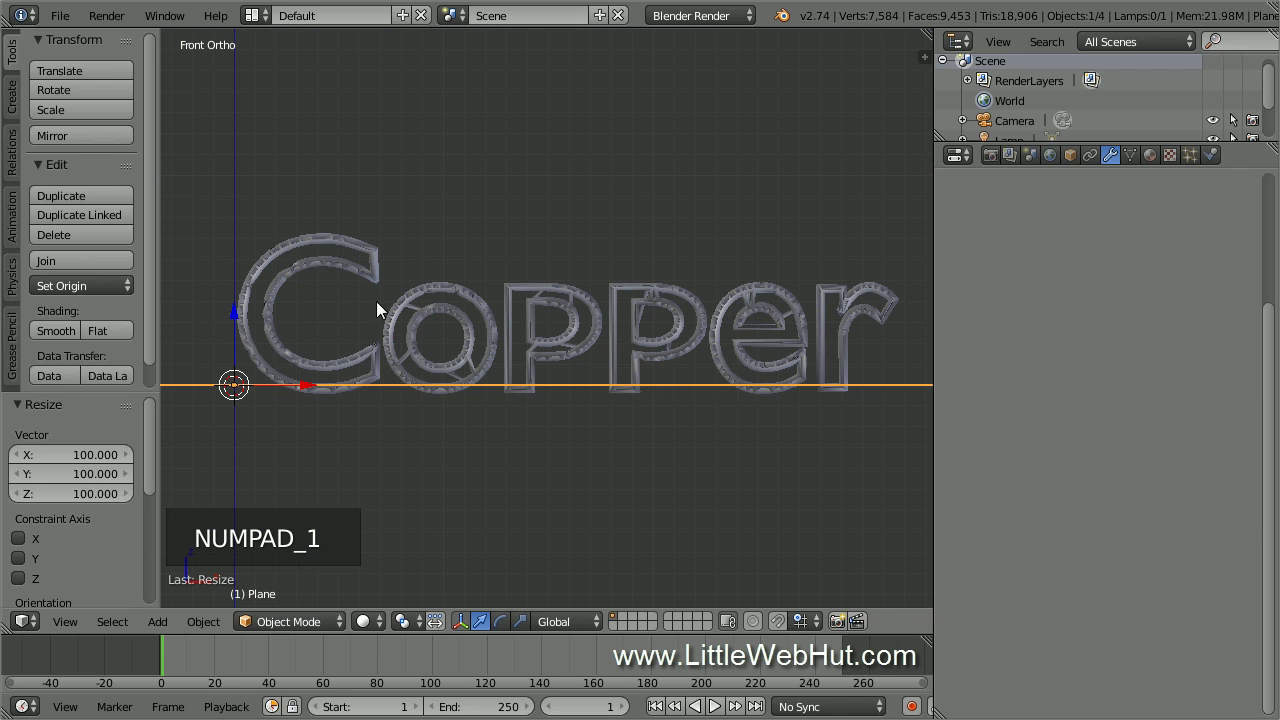
pyautogui.moveTo(232, 307); pyautogui.dragTo(235, 316)
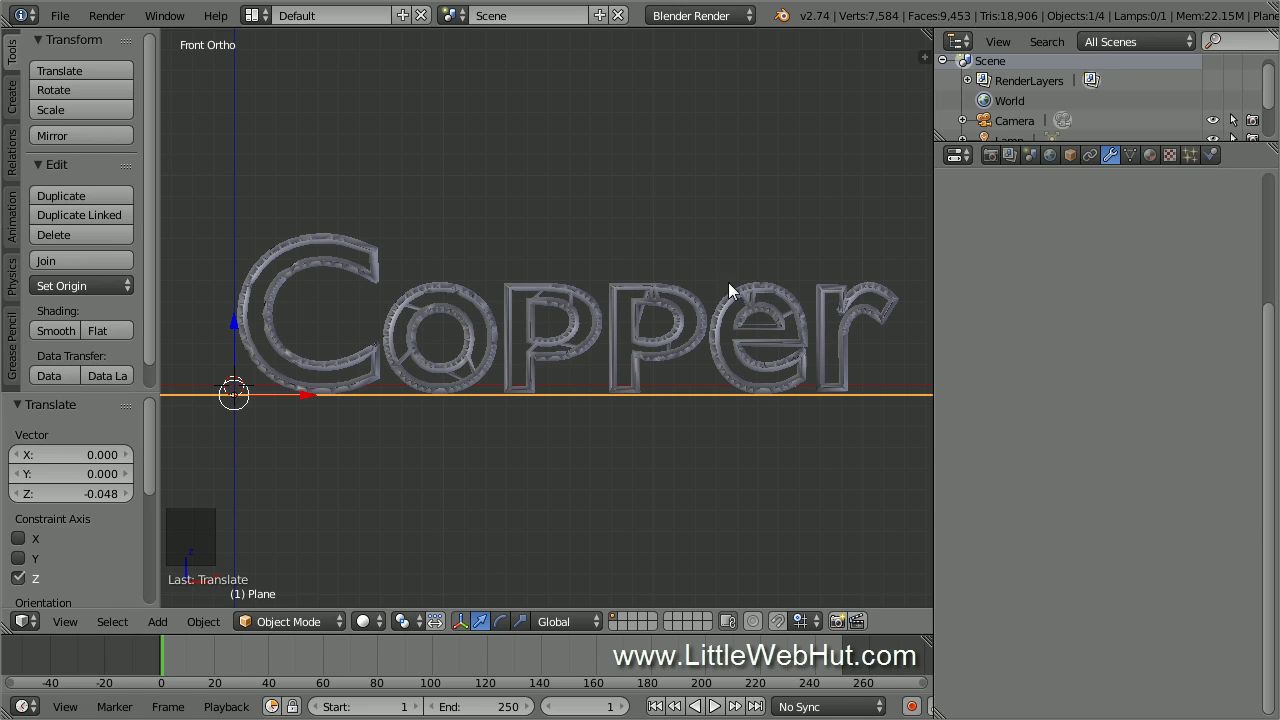
# Create Material.001 for the plane, switch the renderer to Cycles Render, and enable Use Nodes for Diffuse BSDF
pyautogui.click(1150, 157)
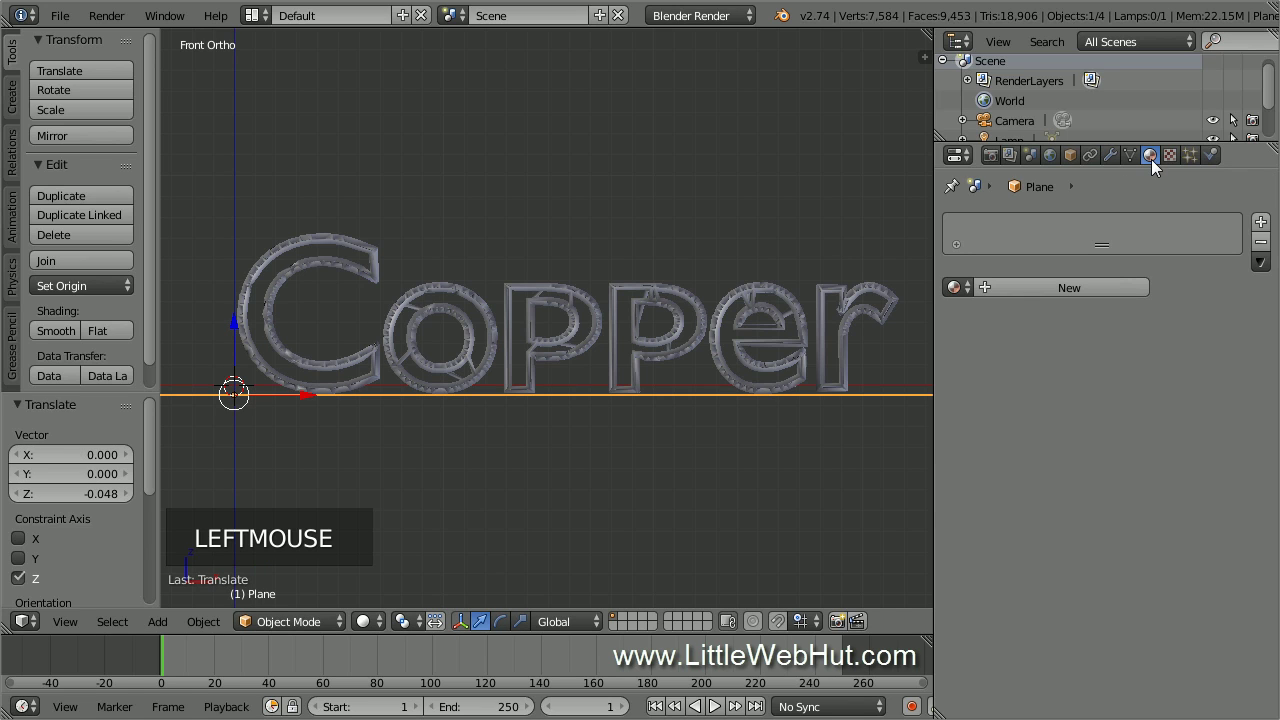
pyautogui.click(1070, 288)
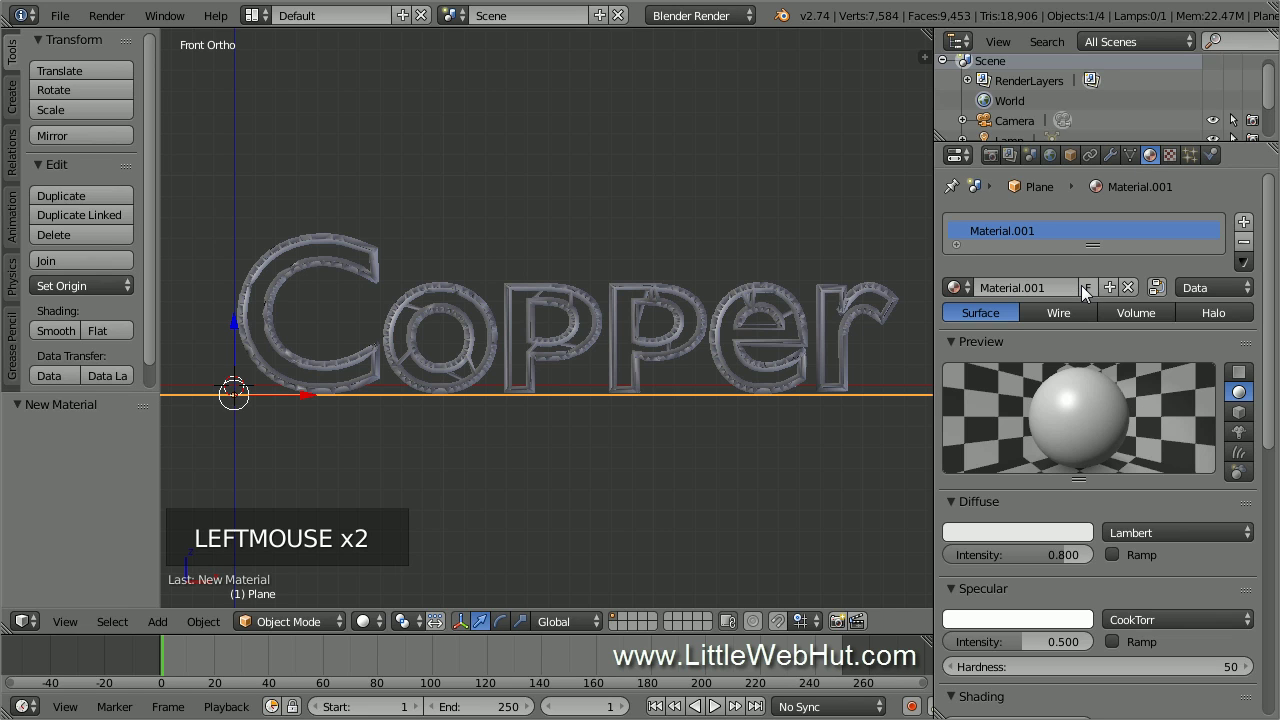
pyautogui.click(744, 15)
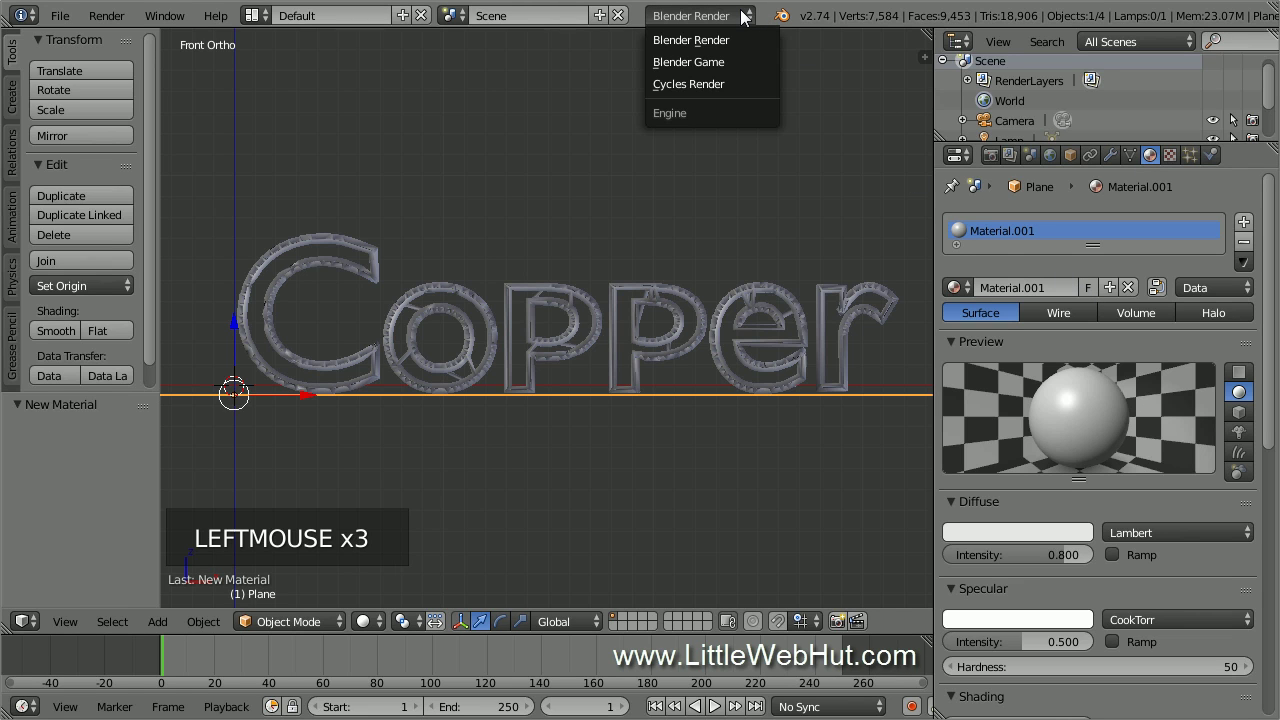
pyautogui.click(745, 84)
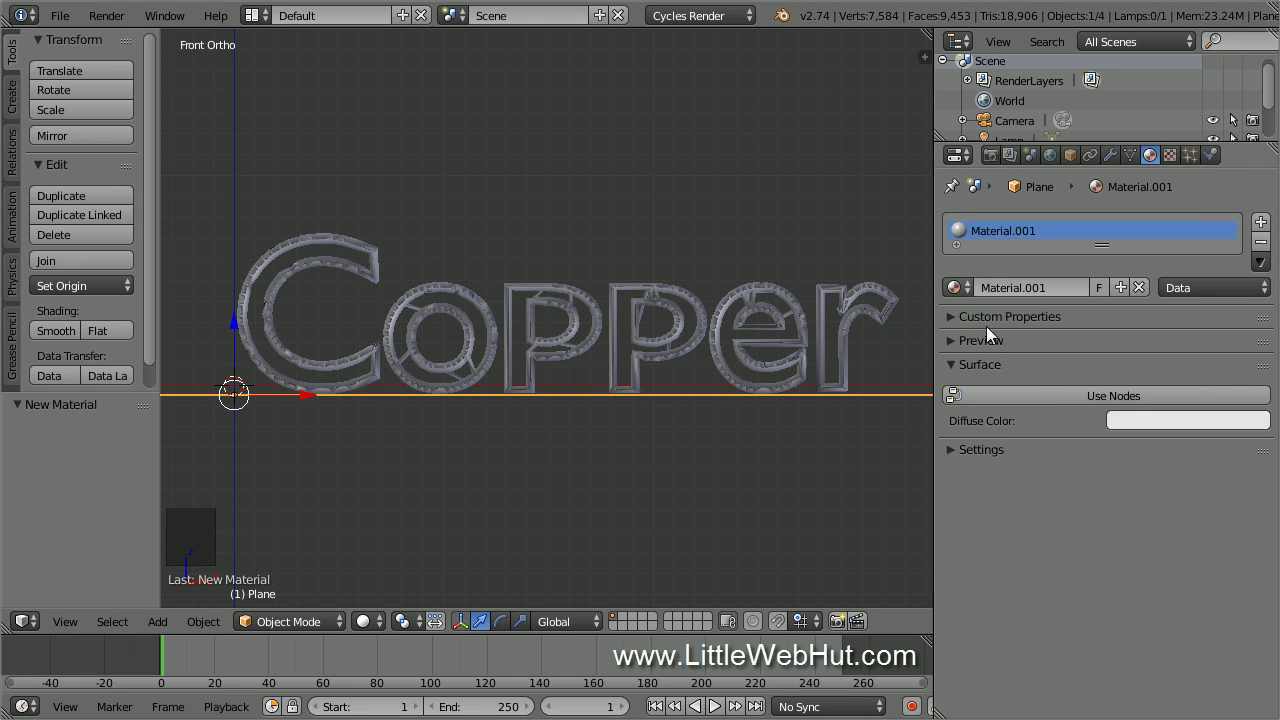
pyautogui.click(1050, 395)
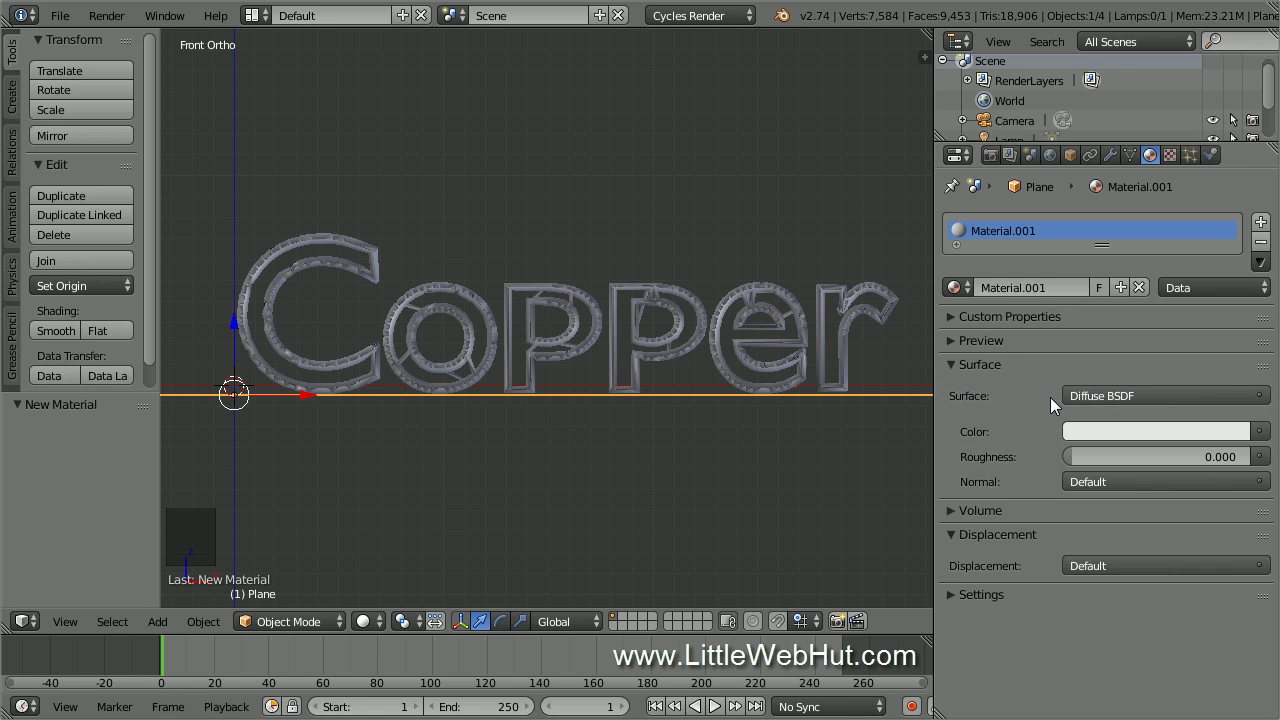
# Give the Copper text a new Glossy BSDF material with roughness 0.1
pyautogui.rightClick(861, 286)
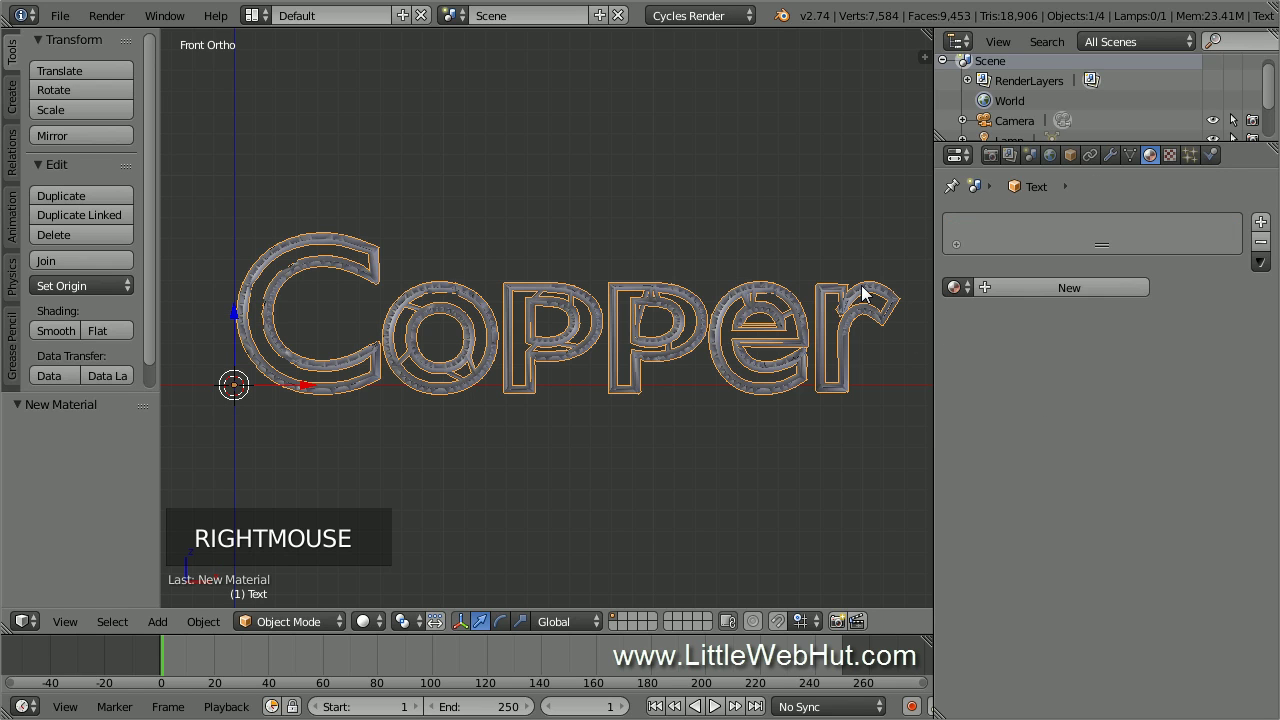
pyautogui.click(1028, 289)
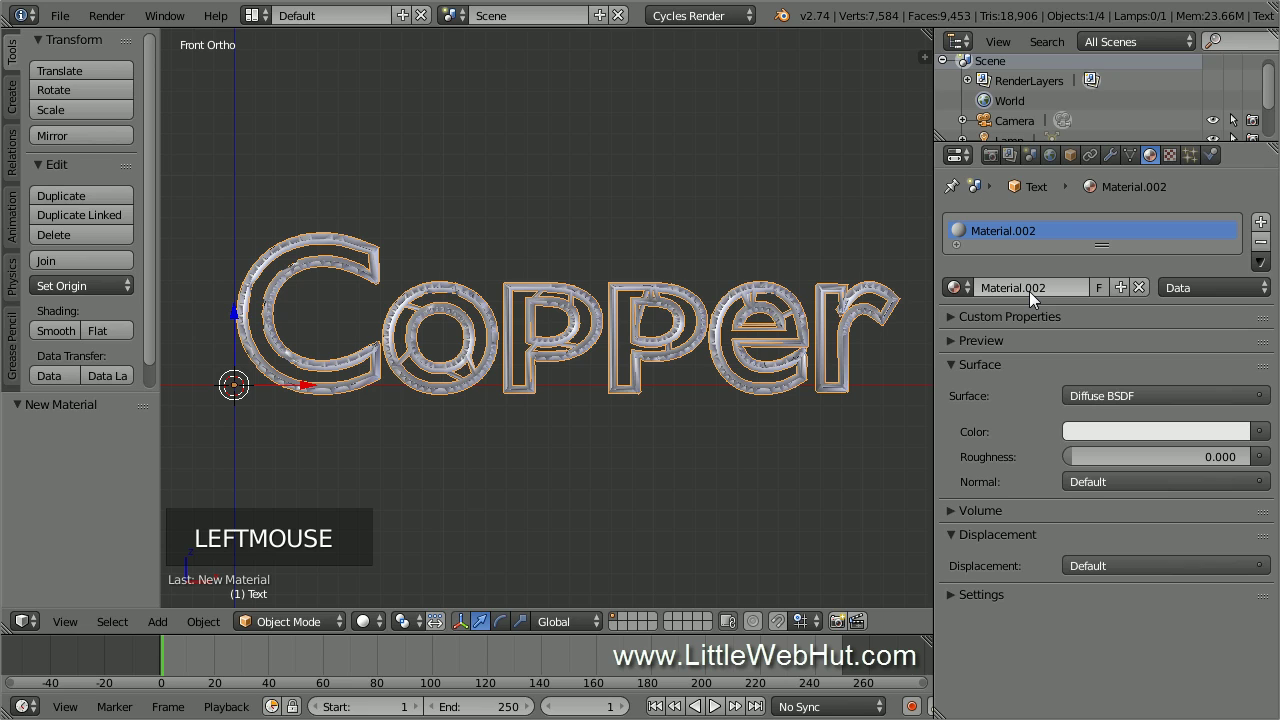
pyautogui.click(1144, 396)
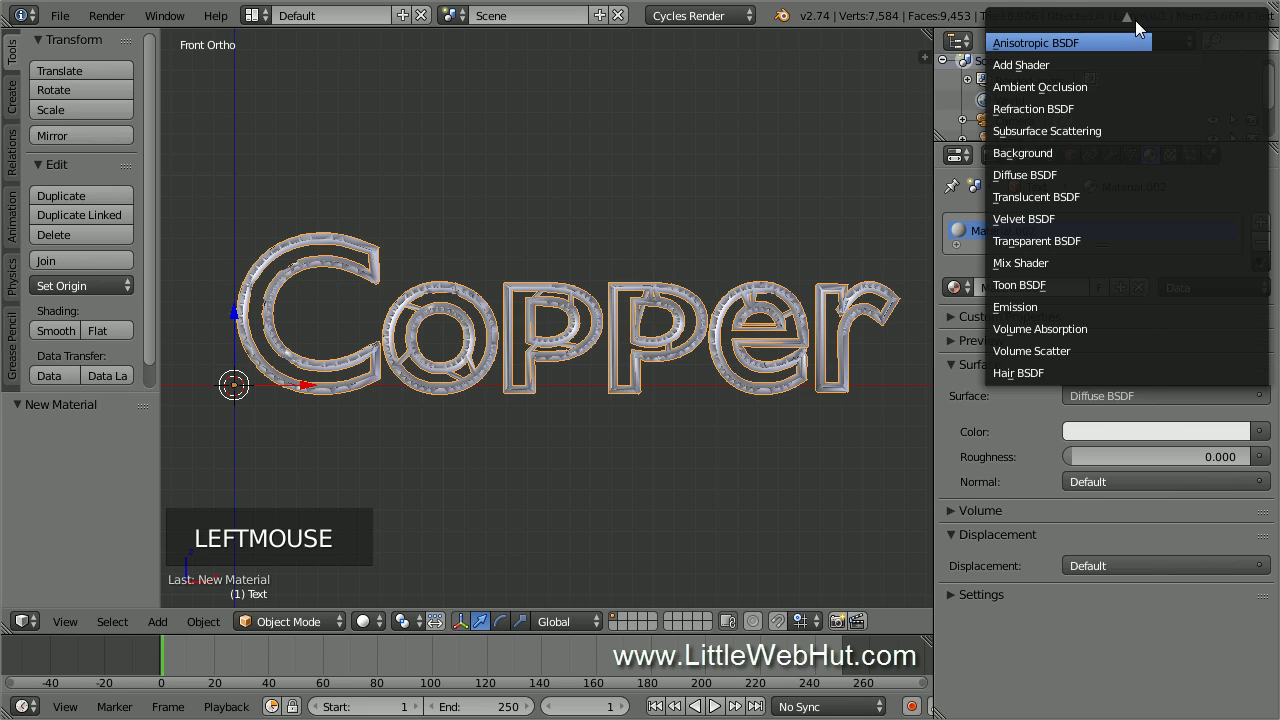
pyautogui.moveTo(1135, 19)
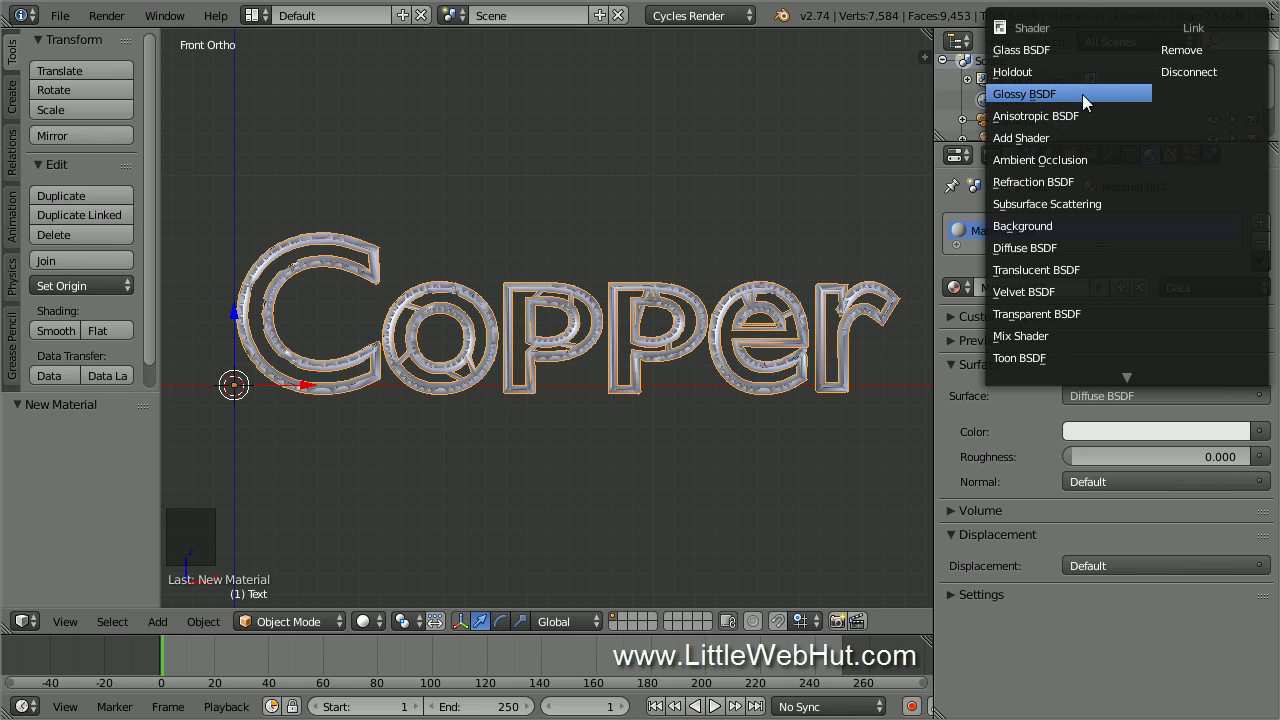
pyautogui.click(1082, 94)
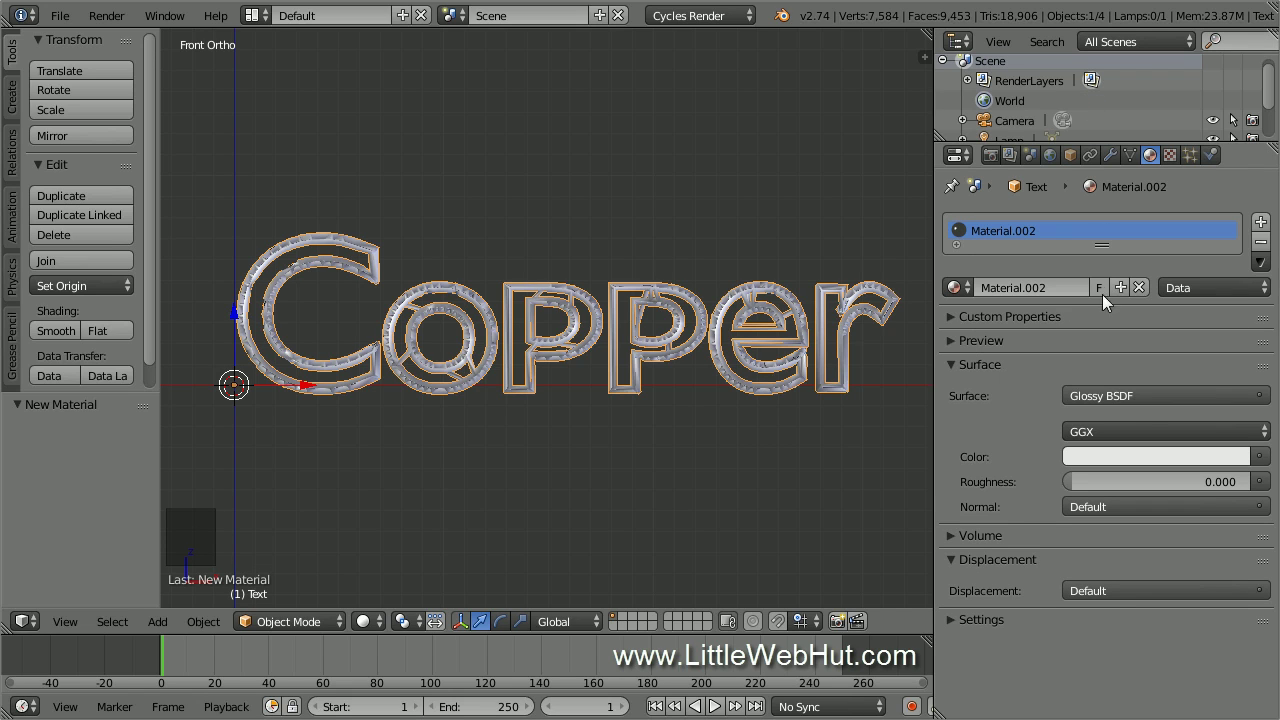
pyautogui.click(1172, 481)
pyautogui.write('.1')
pyautogui.press('Return')
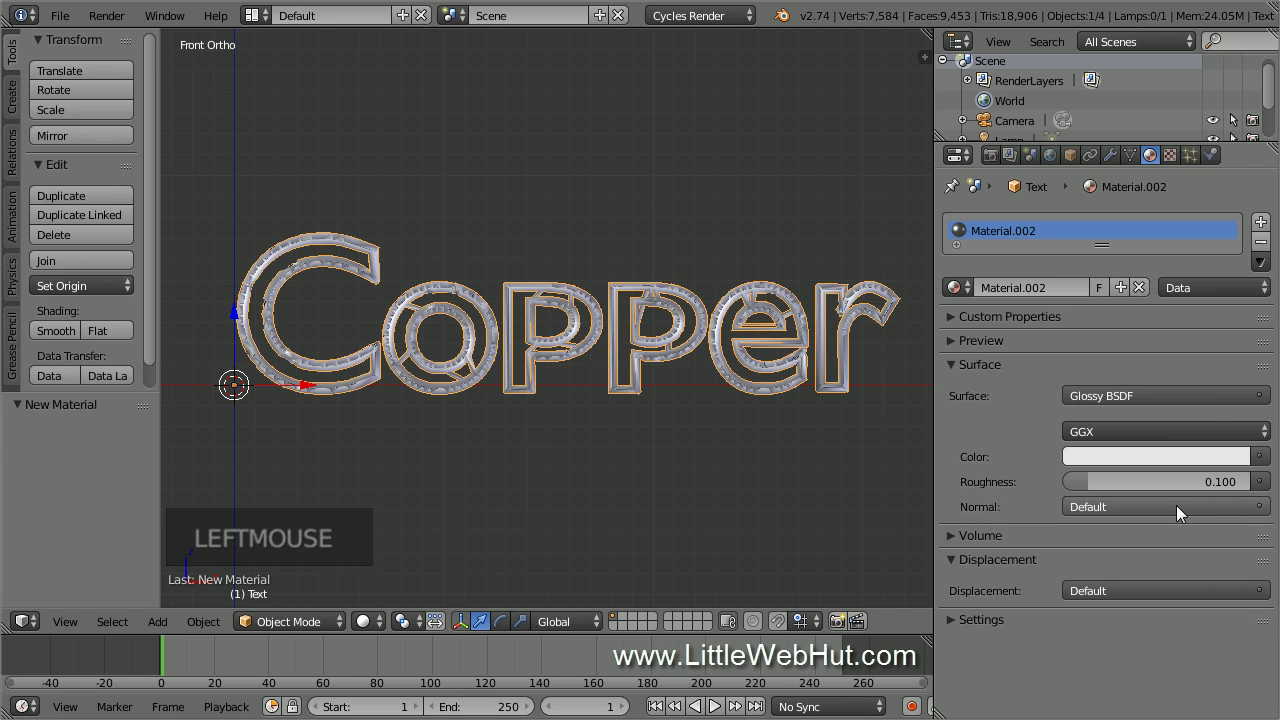
# Set the glossy colour to hex E7966B, then view from the right and zoom out
pyautogui.click(1179, 456)
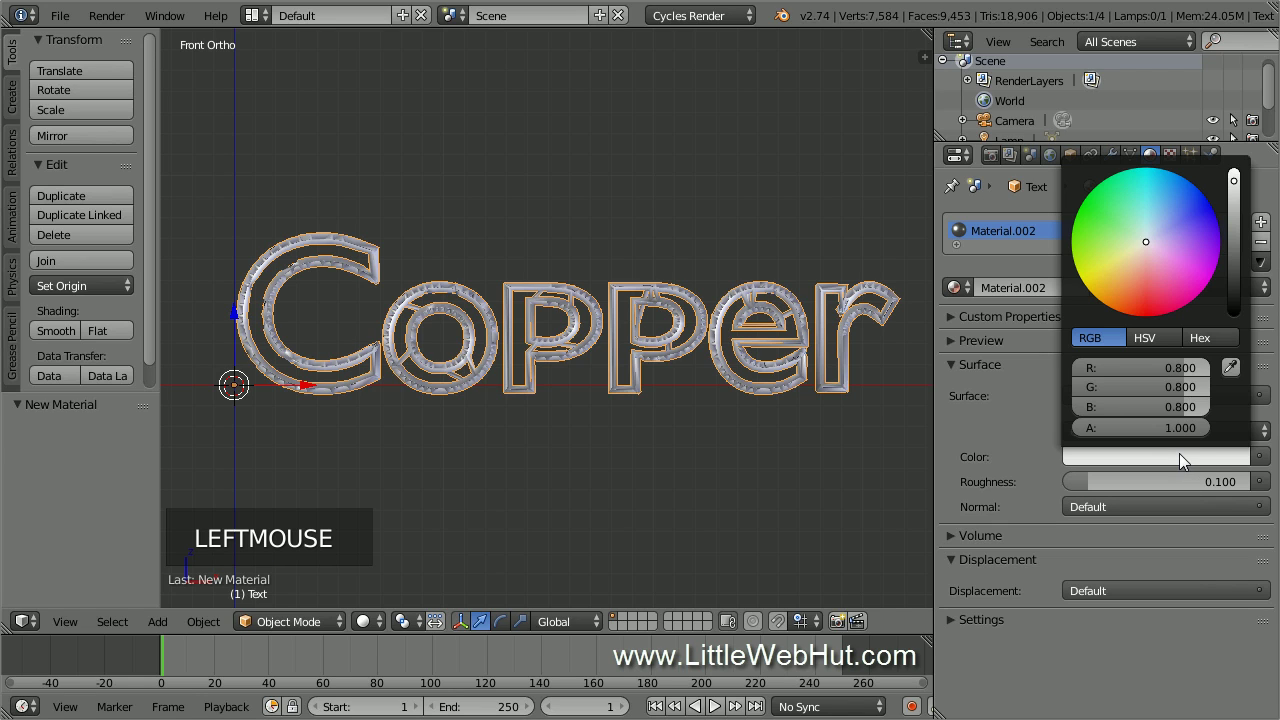
pyautogui.click(1204, 336)
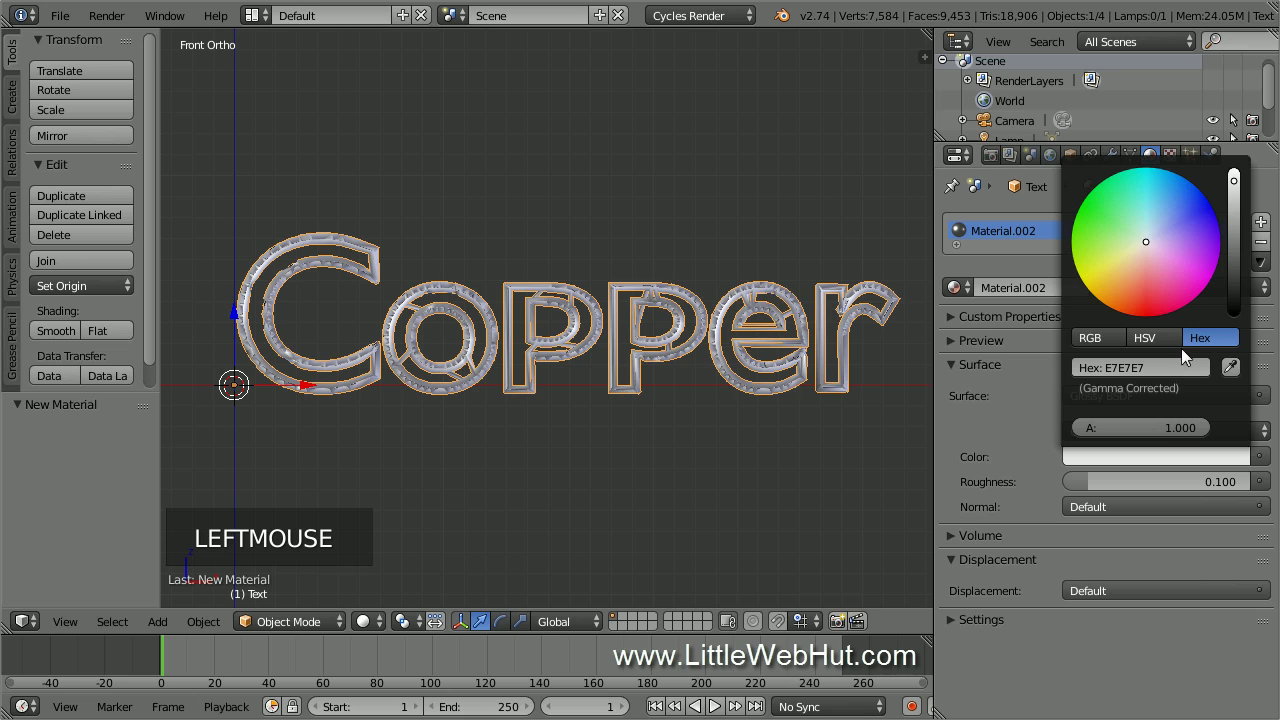
pyautogui.click(1133, 369)
pyautogui.write('e')
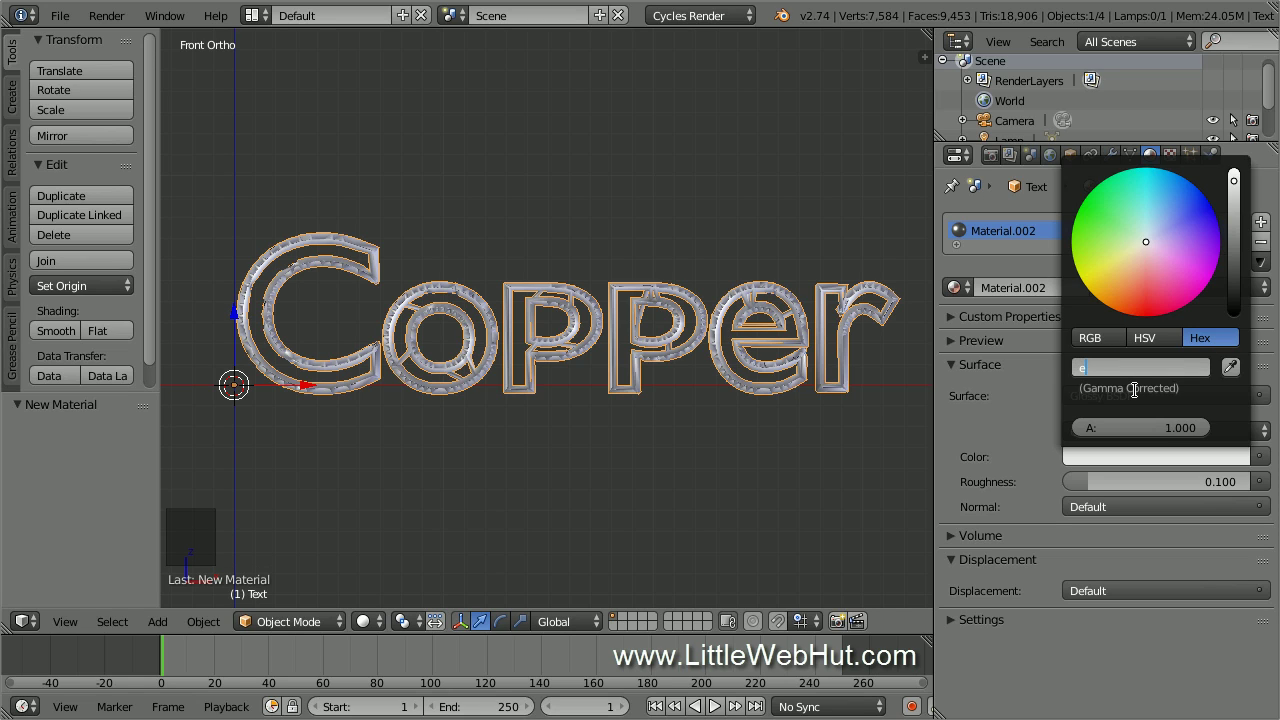
pyautogui.write('7966b')
pyautogui.press('Return')
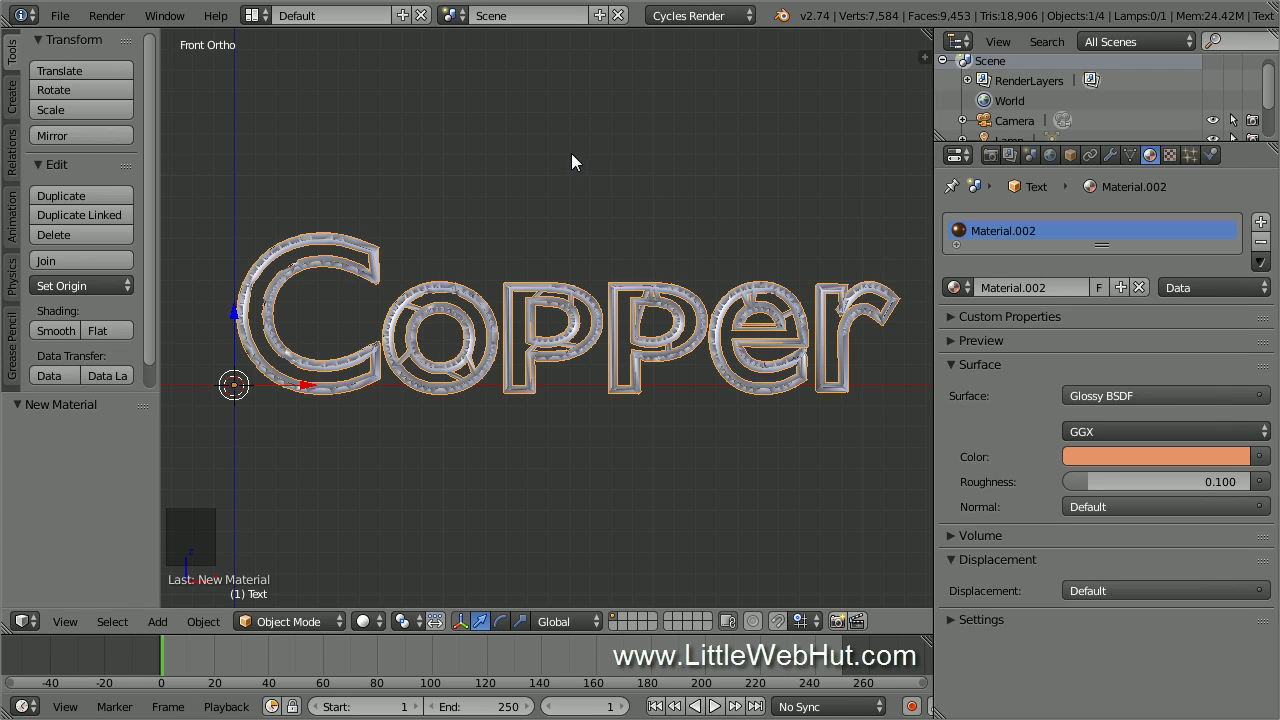
pyautogui.press('KP_3')
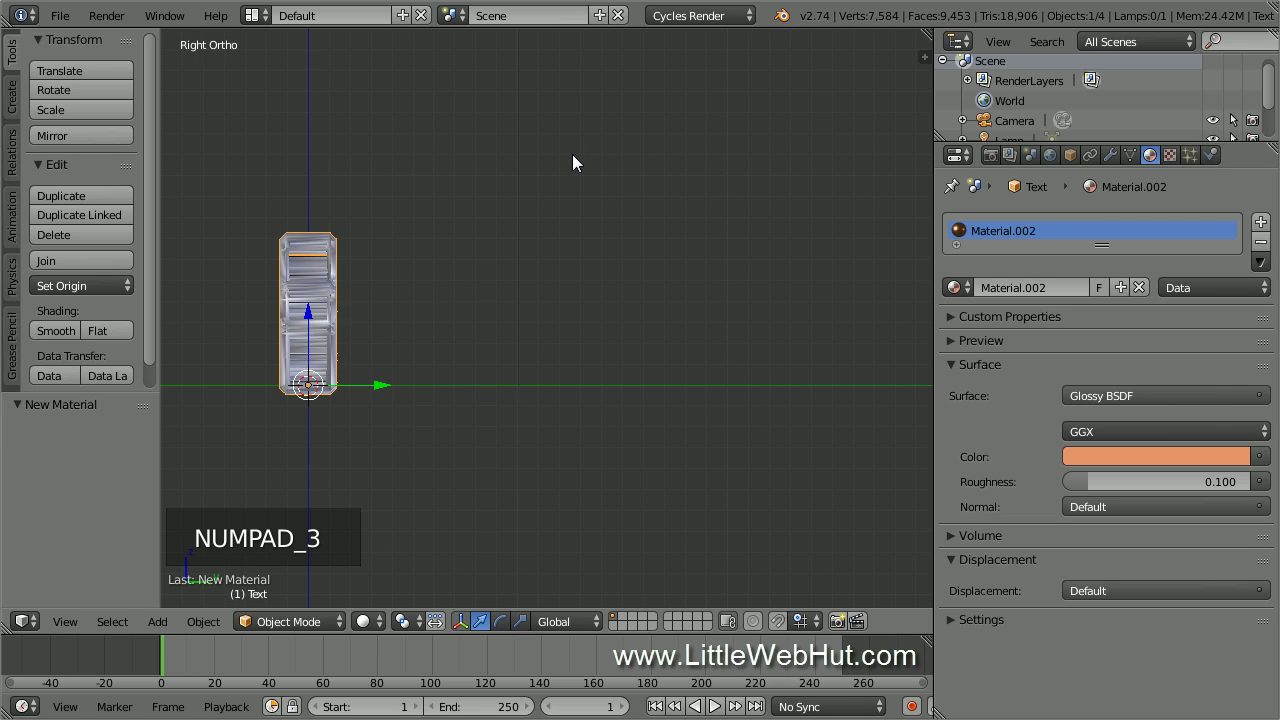
pyautogui.scroll(-5, 577, 158)
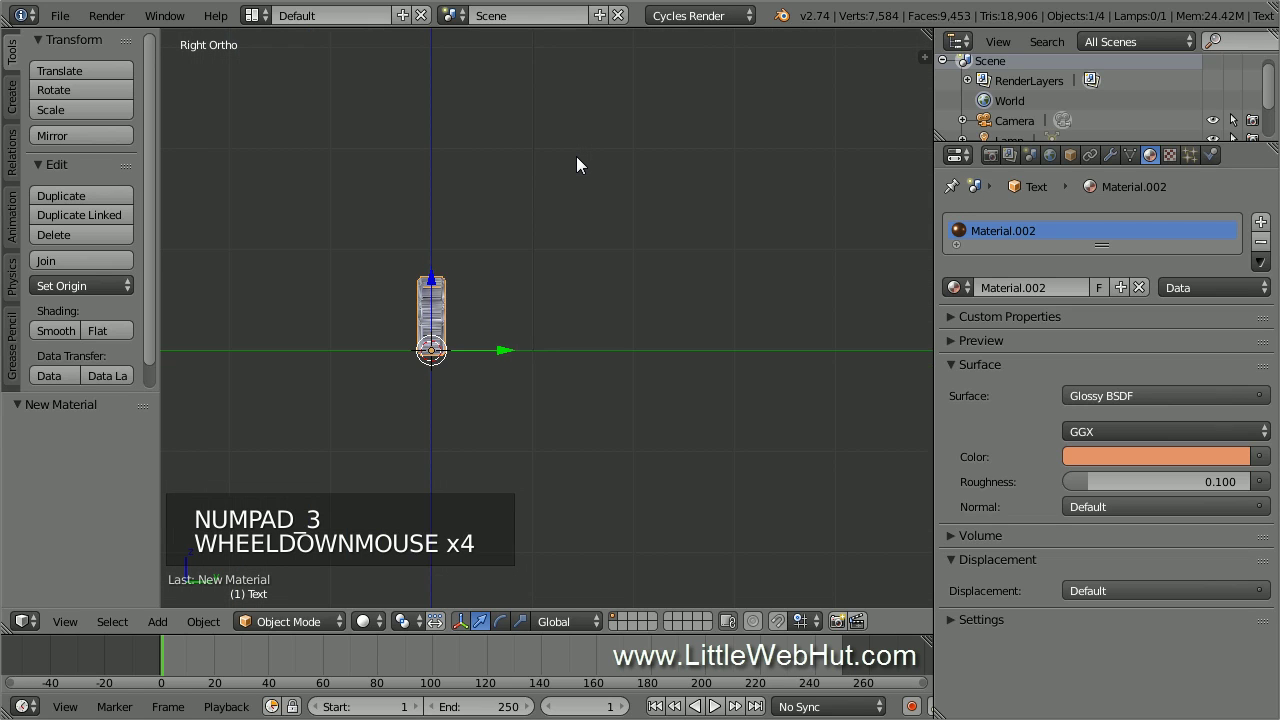
pyautogui.scroll(-4, 577, 158)
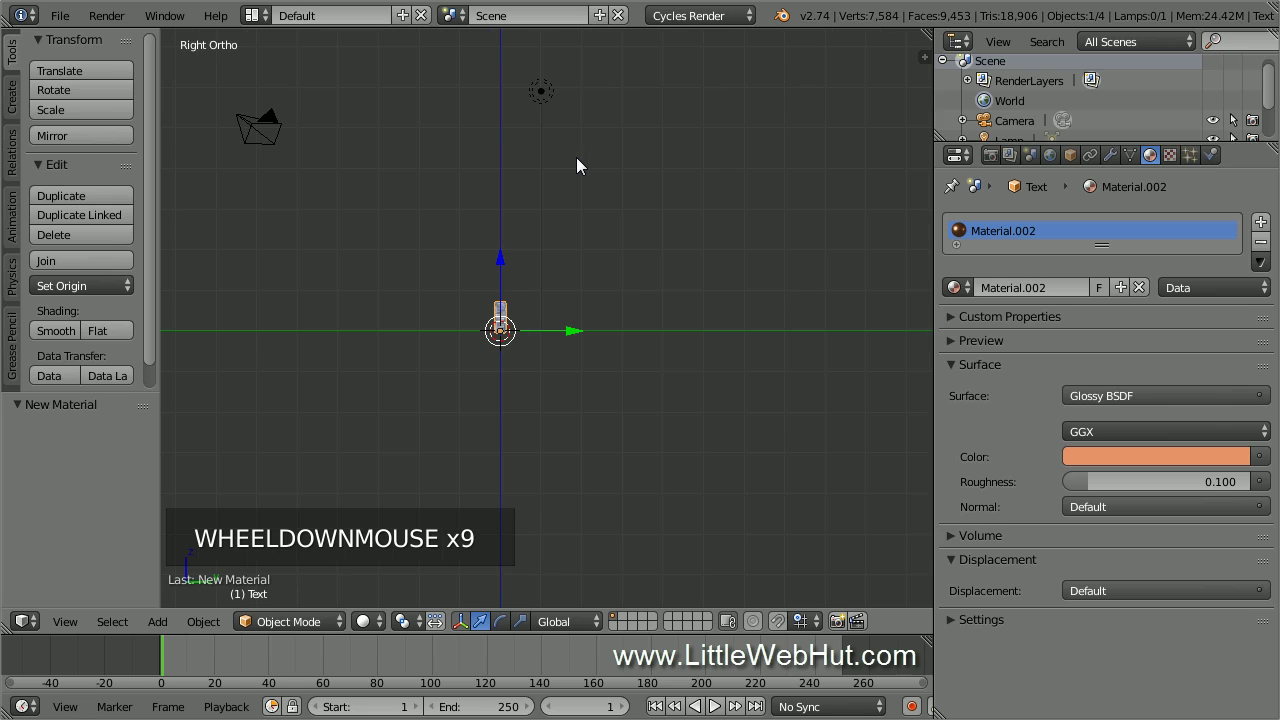
# Move the lamp in front of the text (-3.989 Y, -4.974 Z), then -2.388 along X
pyautogui.rightClick(541, 93)
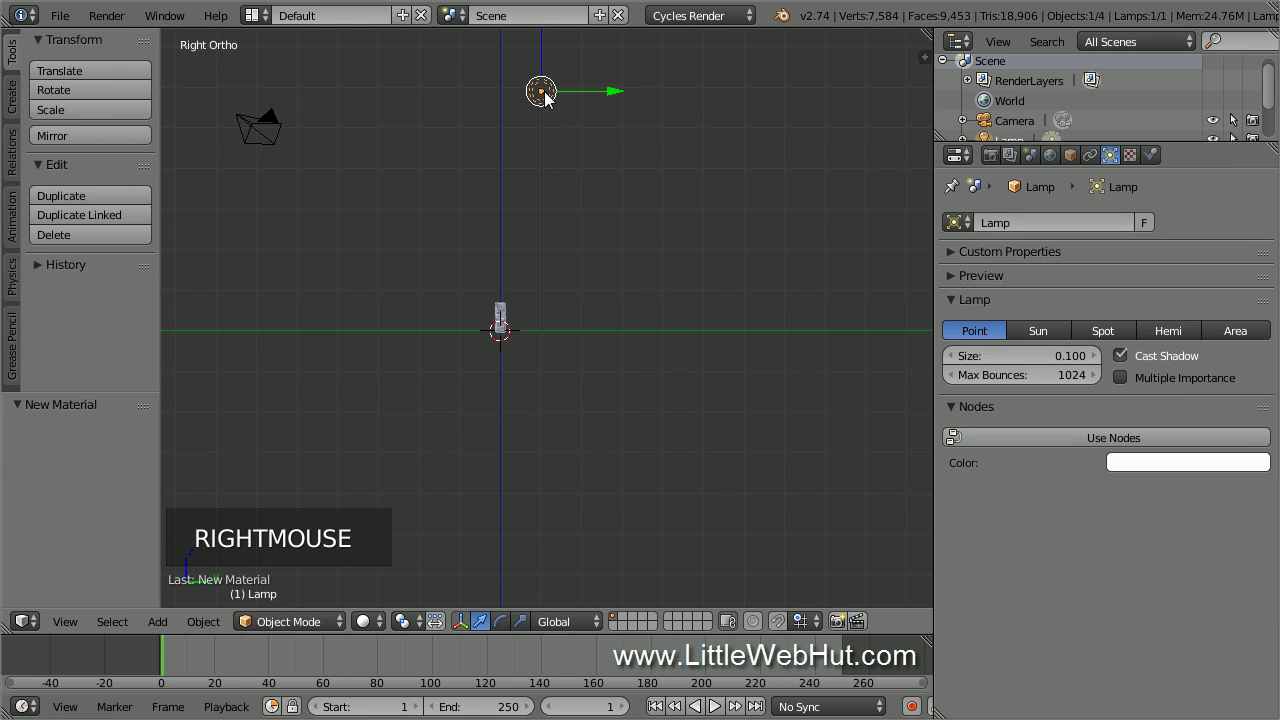
pyautogui.press('g')
pyautogui.press('g')
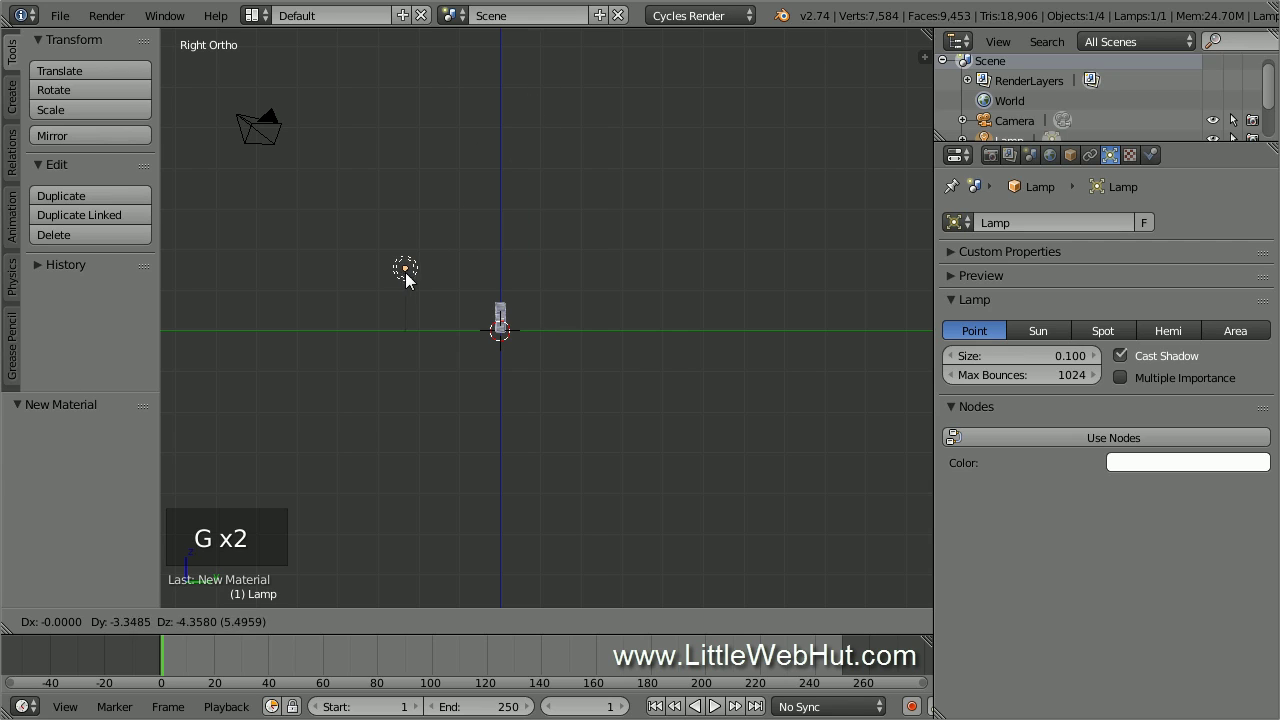
pyautogui.click(381, 297)
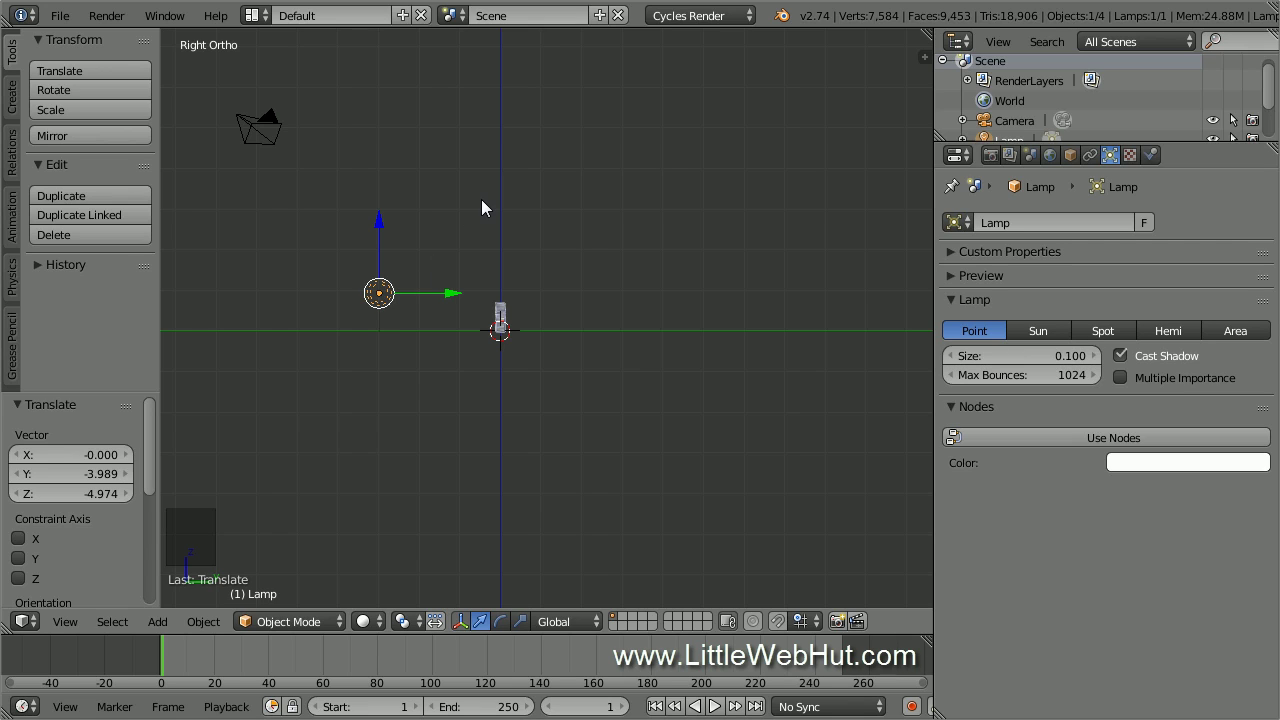
pyautogui.press('KP_1')
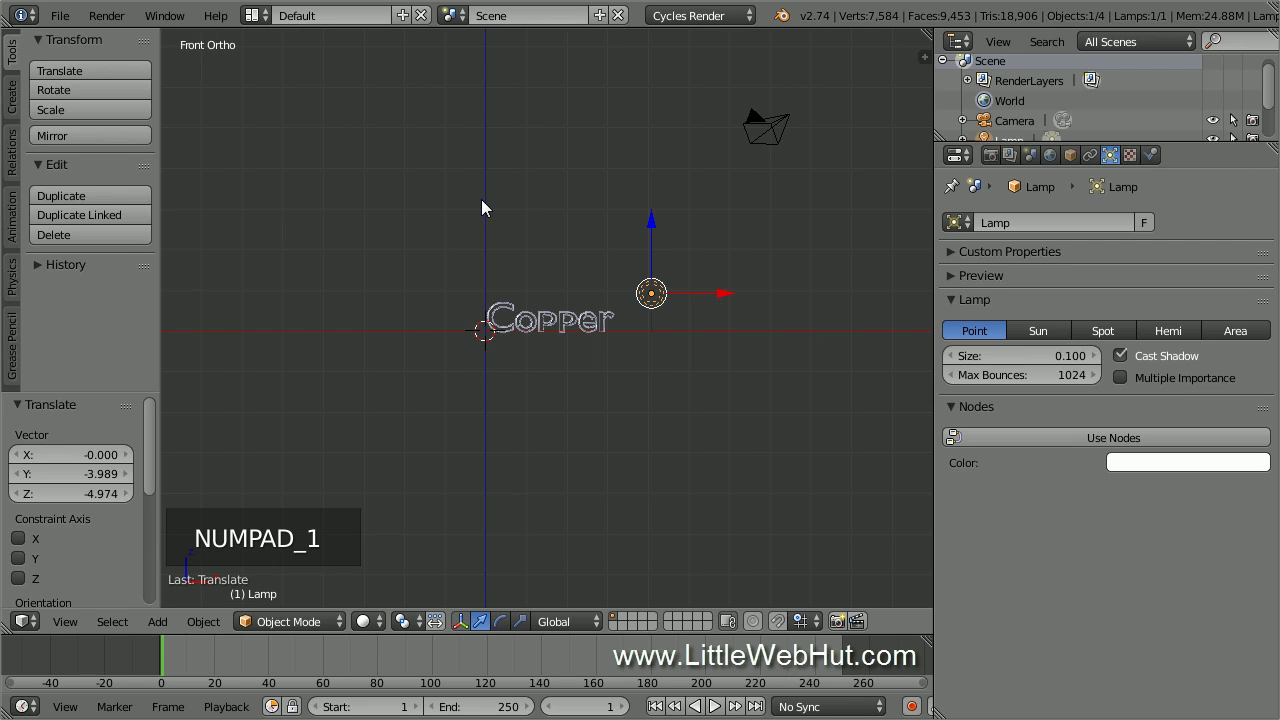
pyautogui.moveTo(719, 296); pyautogui.dragTo(621, 313)
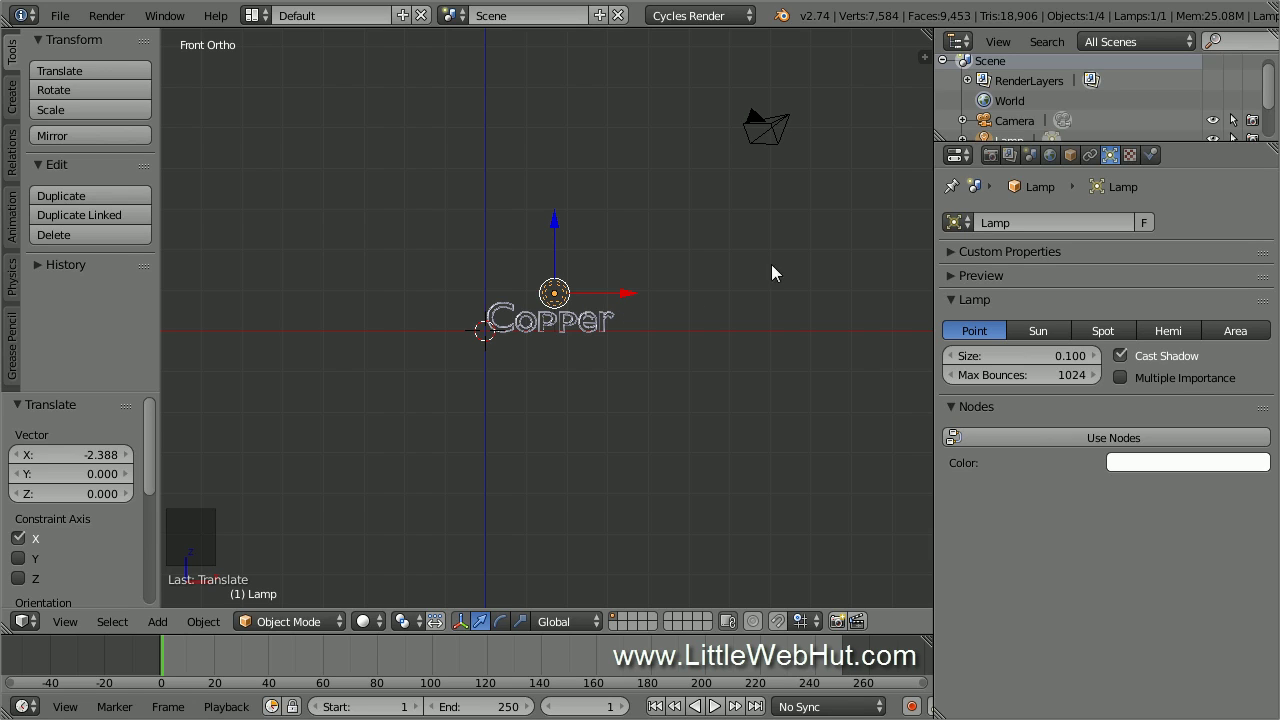
# Set the lamp size to 3 and give it node-based emission with strength 3000
pyautogui.click(1116, 152)
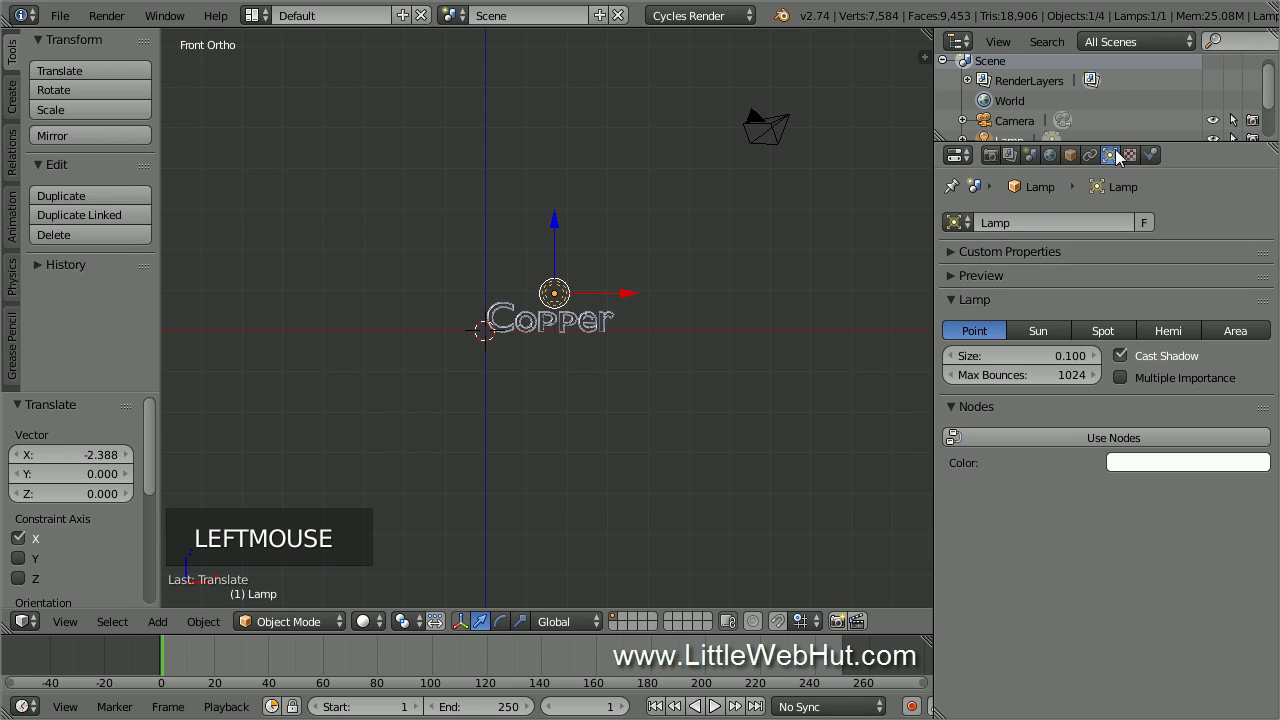
pyautogui.click(1070, 357)
pyautogui.write('3')
pyautogui.press('Return')
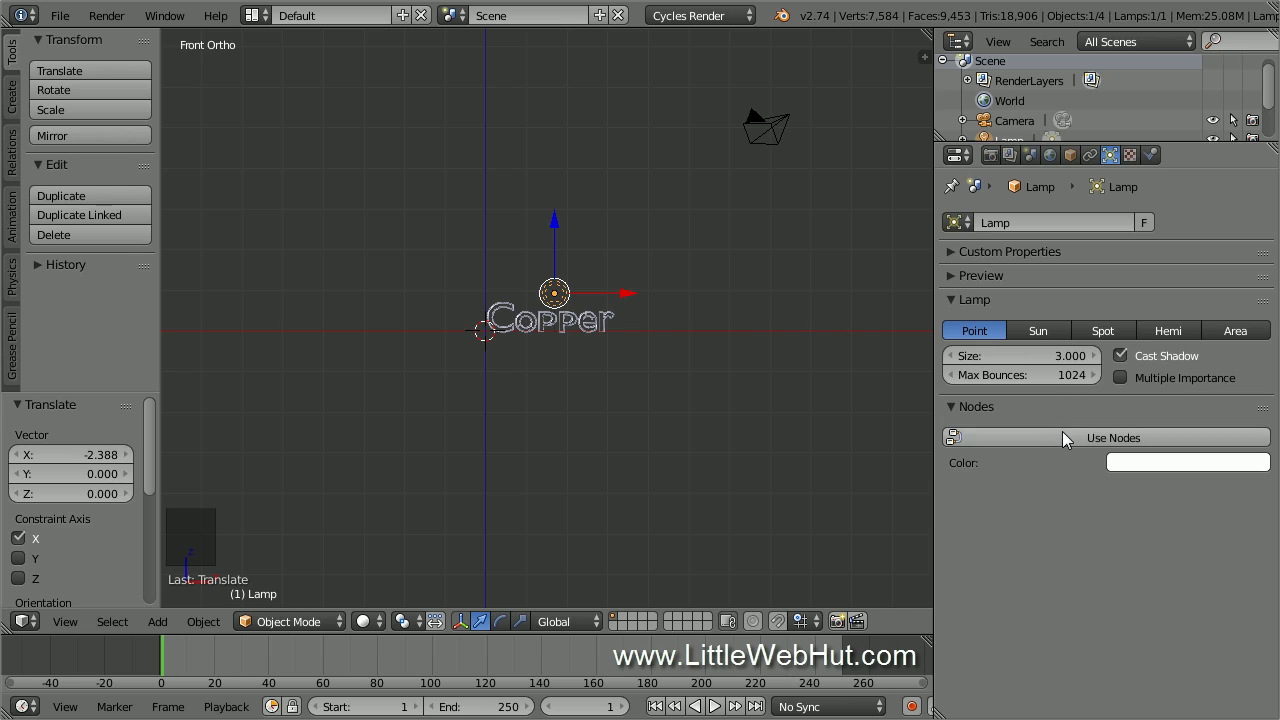
pyautogui.click(1063, 436)
pyautogui.doubleClick(1193, 497)
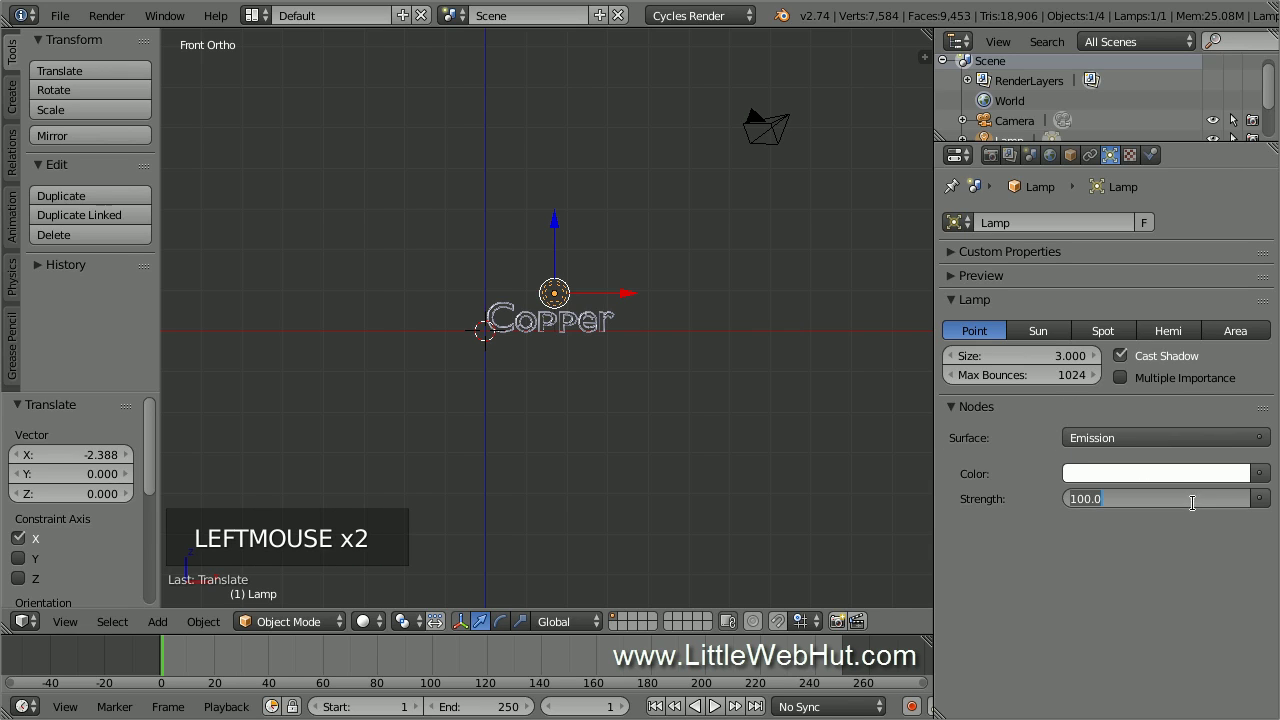
pyautogui.write('3000')
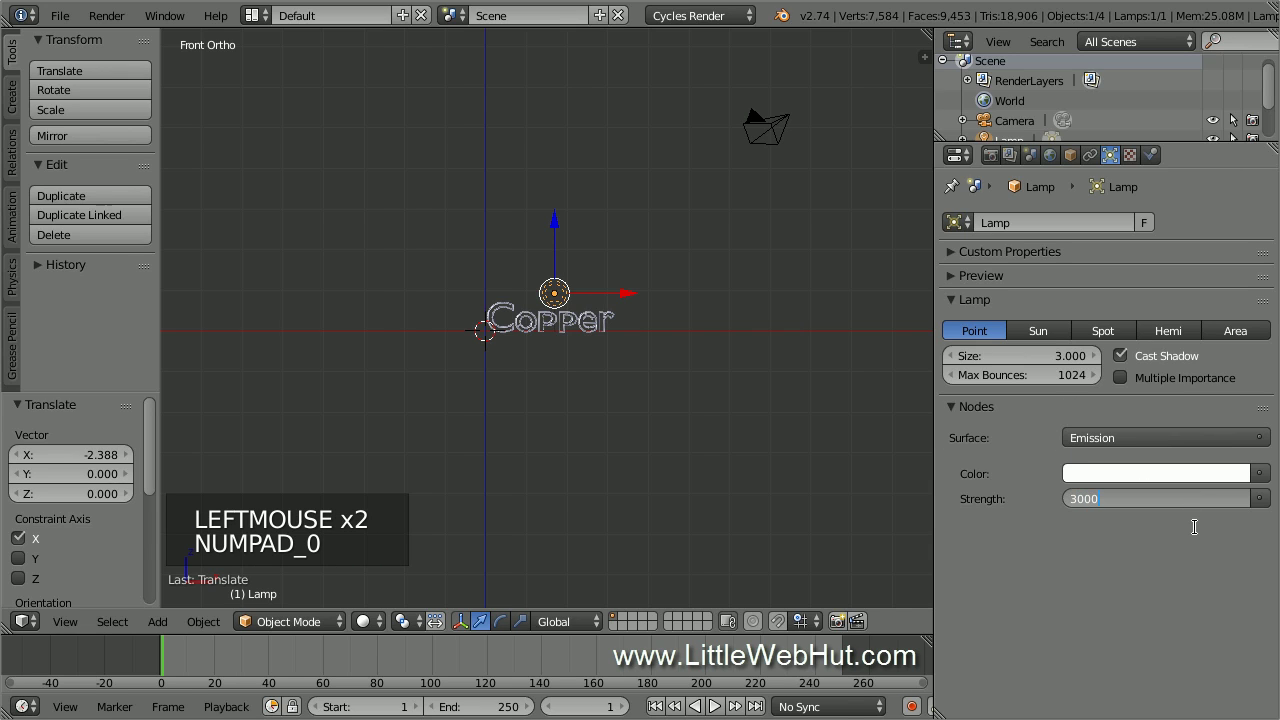
pyautogui.press('Return')
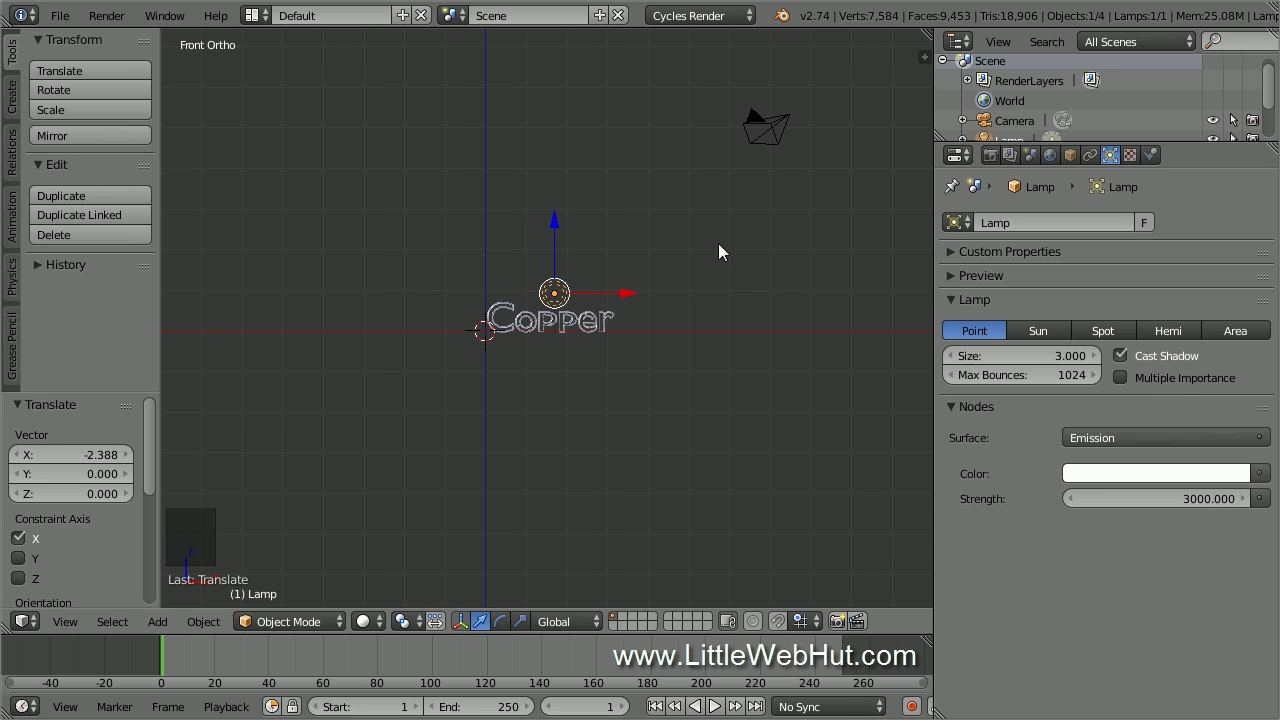
# Look through the scene camera and enable Lock Camera to View in the side panel
pyautogui.press('KP_0')
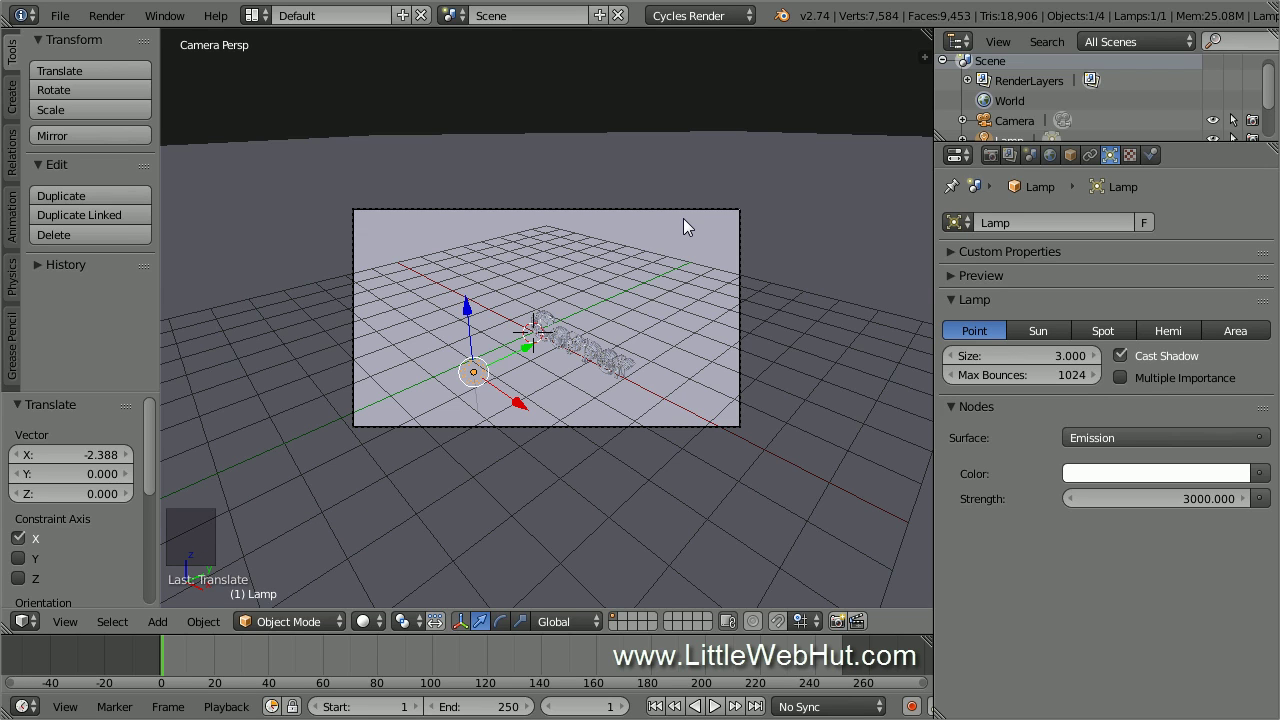
pyautogui.scroll(2, 684, 220)
pyautogui.scroll(1, 683, 226)
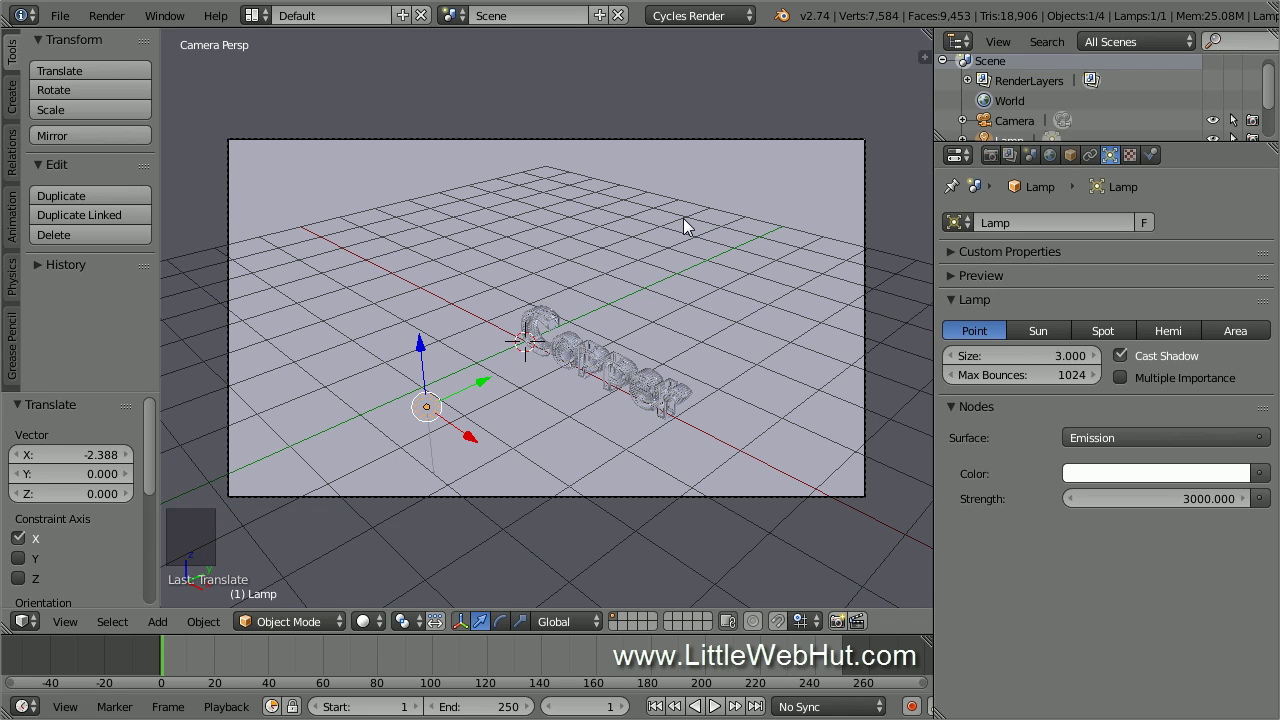
pyautogui.press('n')
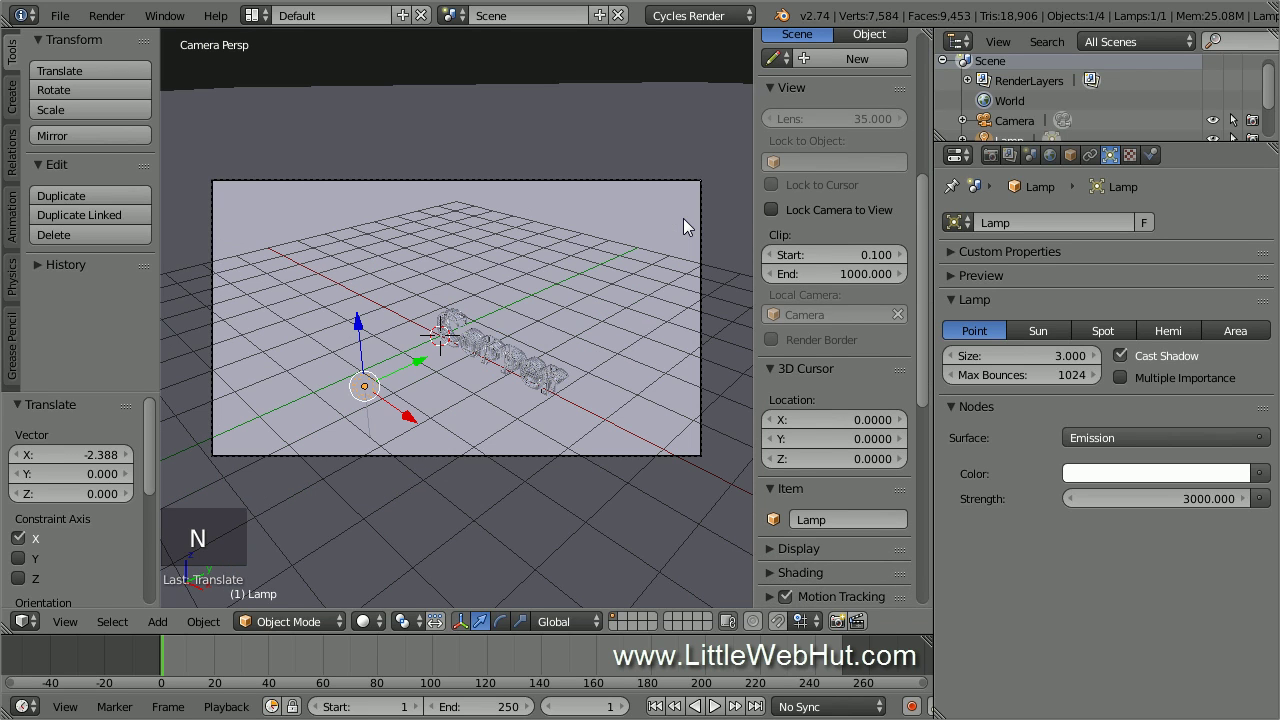
pyautogui.click(772, 209)
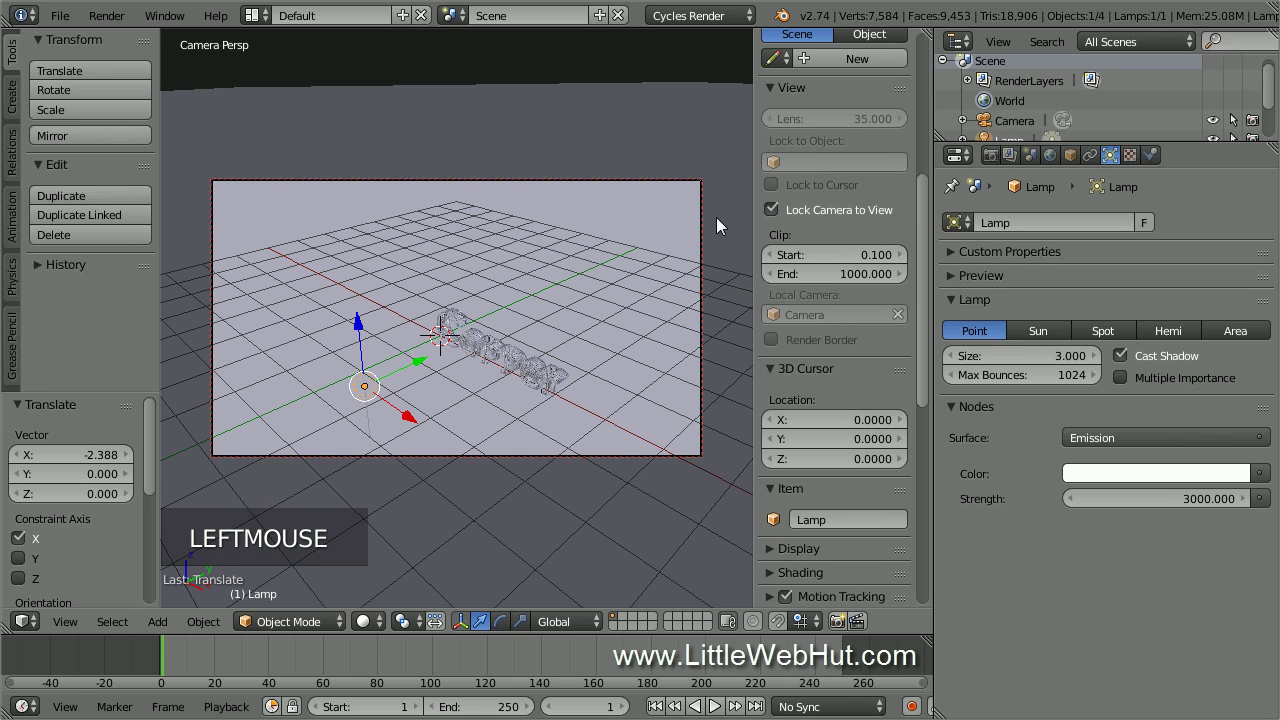
pyautogui.press('n')
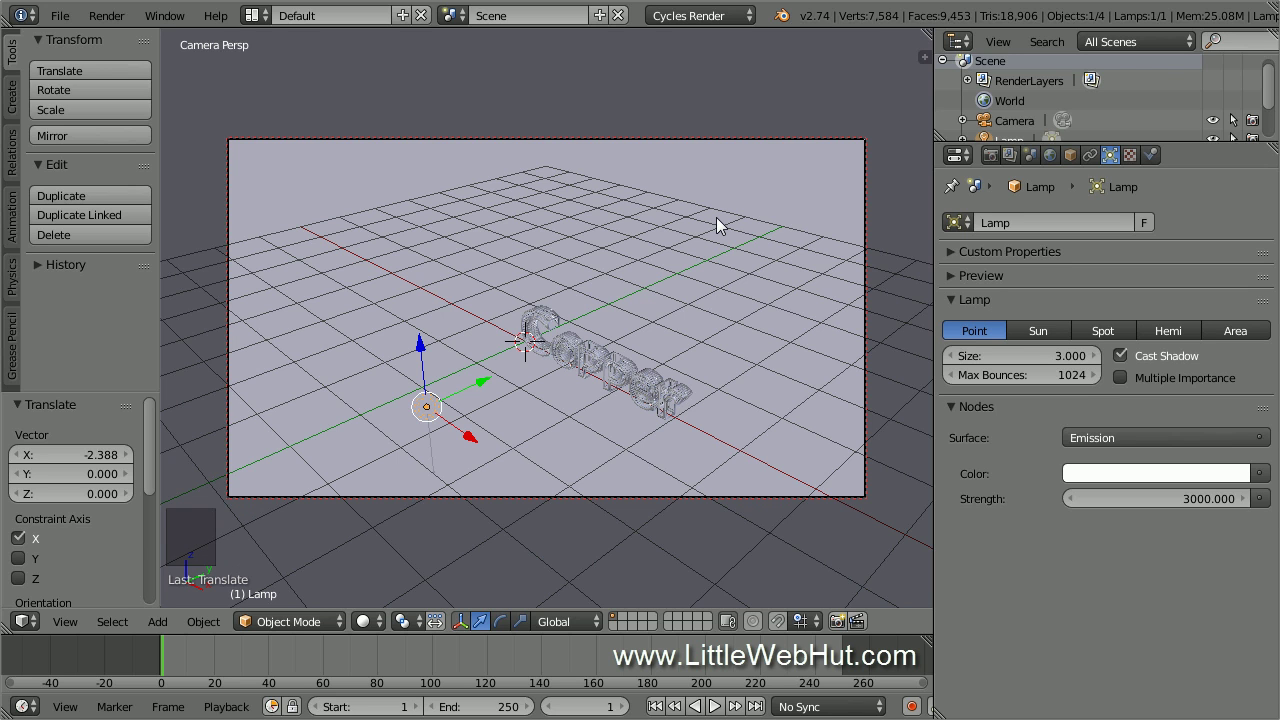
# Zoom, orbit and pan the camera so the Copper text fills the frame at a low angle
pyautogui.scroll(7, 717, 220)
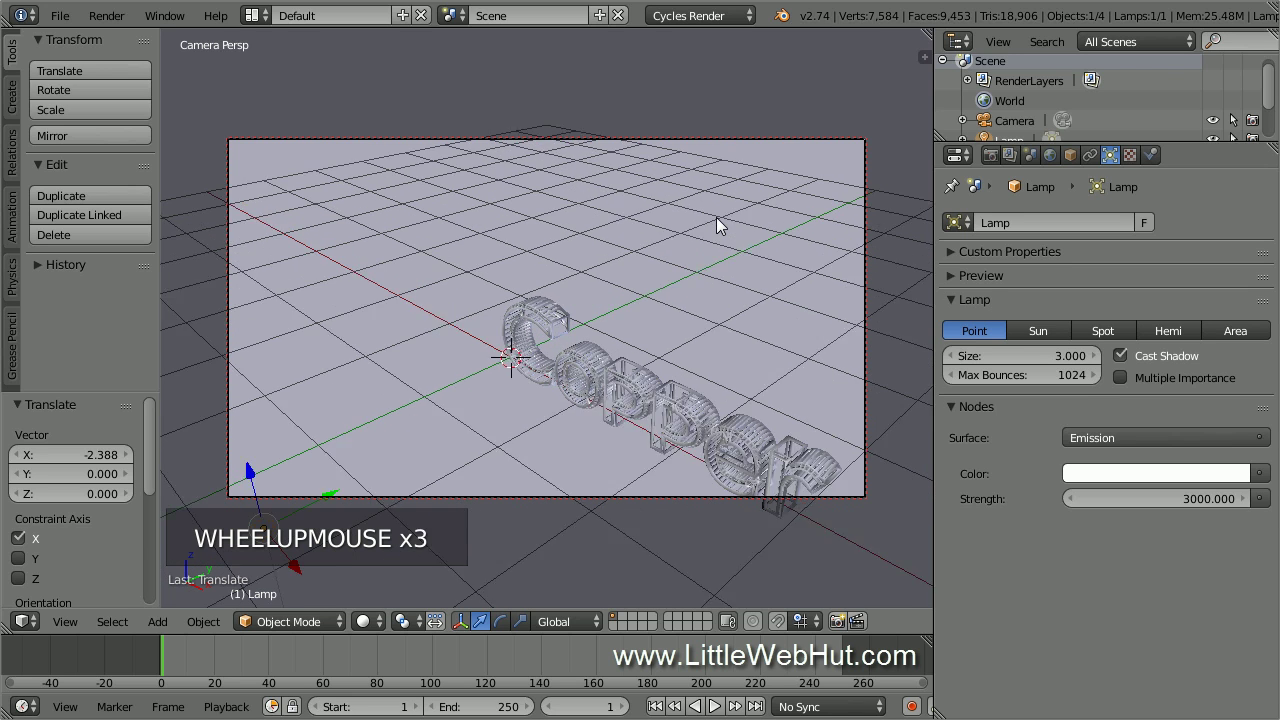
pyautogui.moveTo(652, 298); pyautogui.dragTo(857, 286, button='middle')
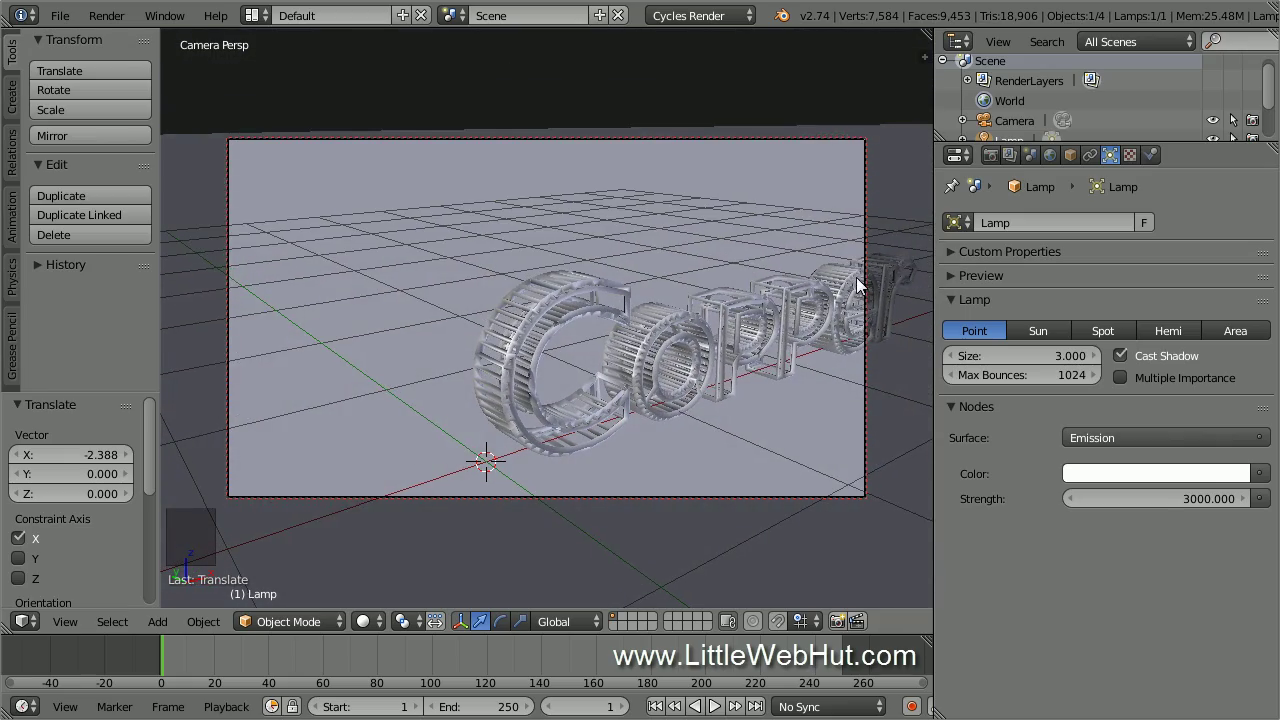
pyautogui.keyDown('shift'); pyautogui.moveTo(857, 360); pyautogui.dragTo(657, 332, button='middle'); pyautogui.keyUp('shift')
# Switch viewport shading to Rendered for a live Cycles preview of the copper text
pyautogui.click(381, 621)
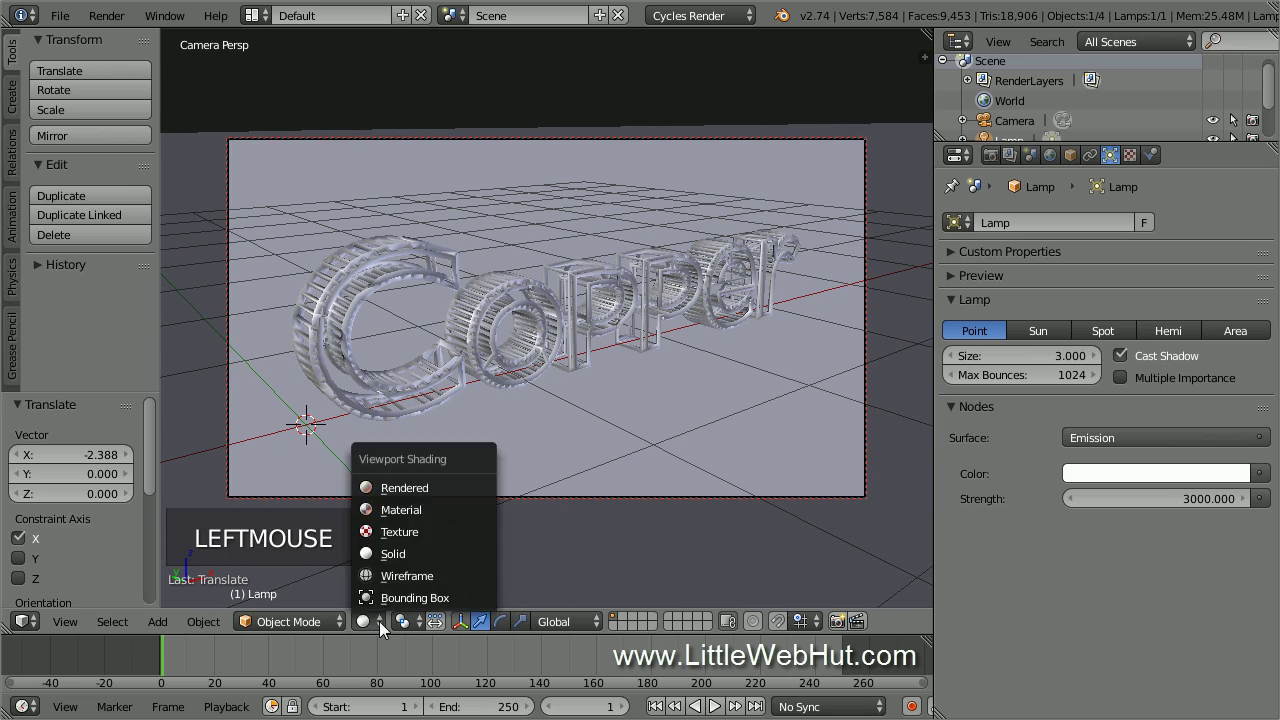
pyautogui.click(472, 489)
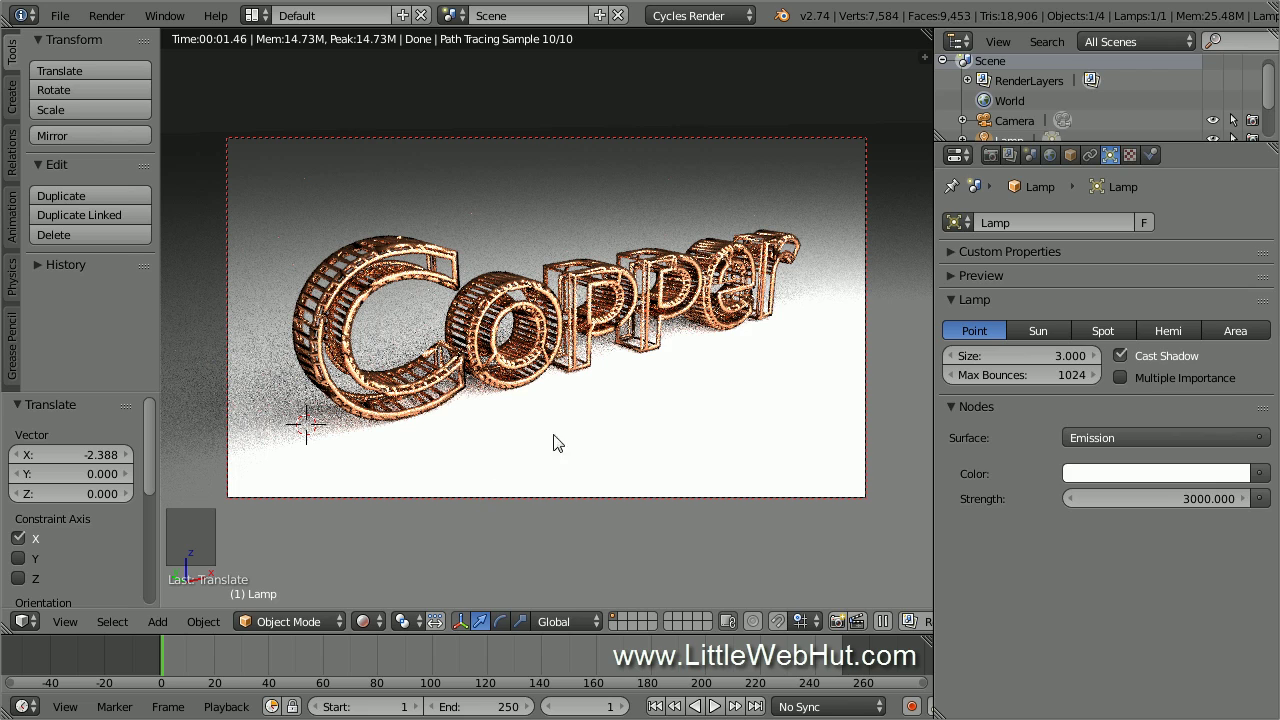
# Under Render Sampling, set Render samples to 500 and Clamp Indirect to 1.00
pyautogui.click(991, 156)
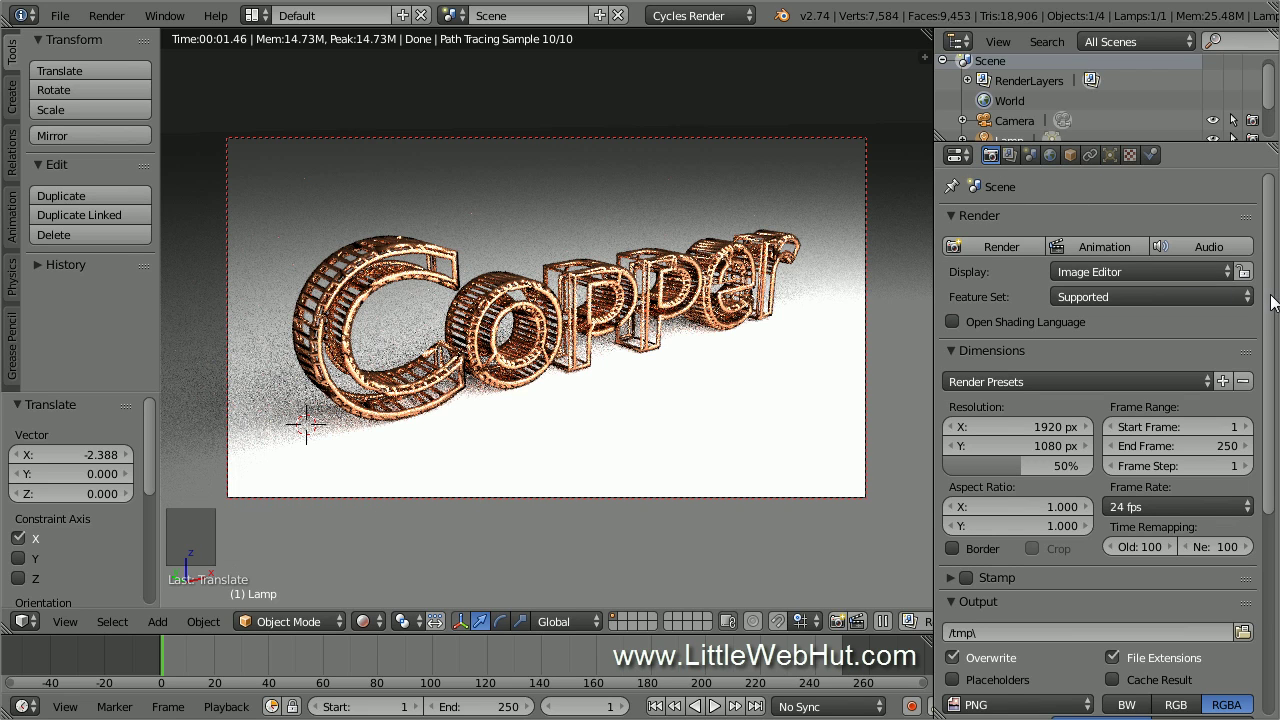
pyautogui.moveTo(1270, 303); pyautogui.dragTo(1127, 508)
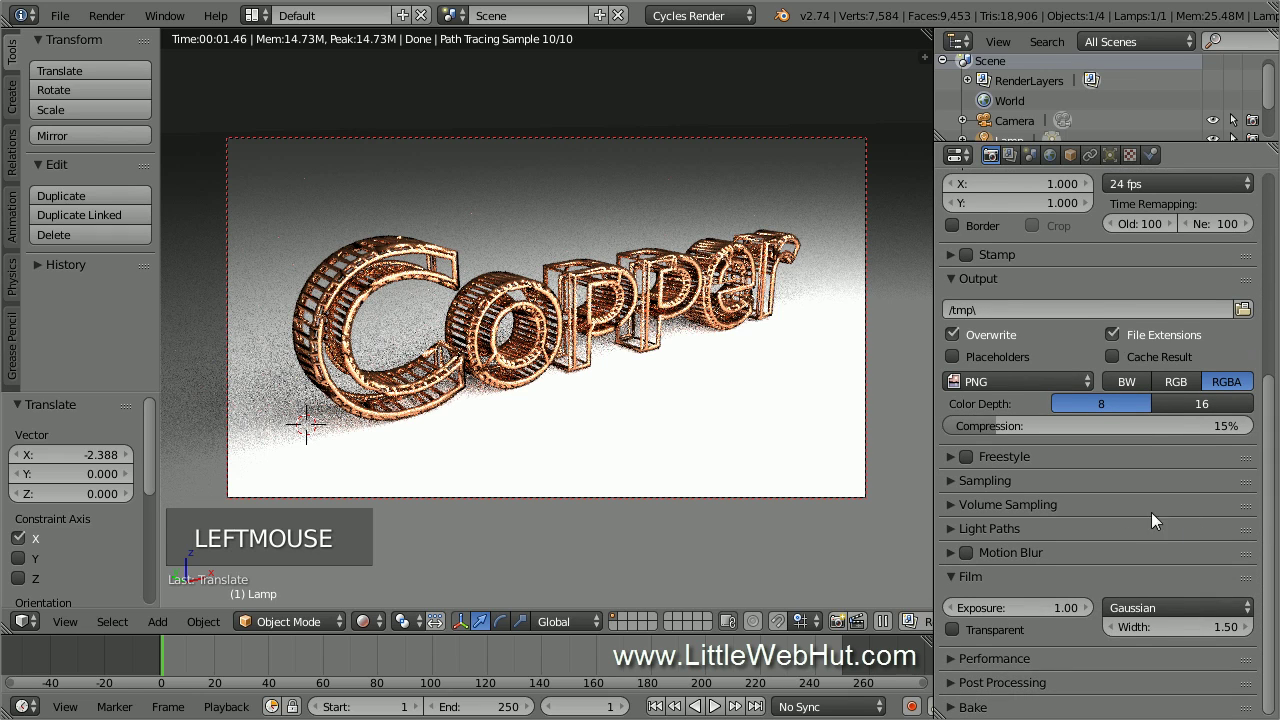
pyautogui.click(953, 481)
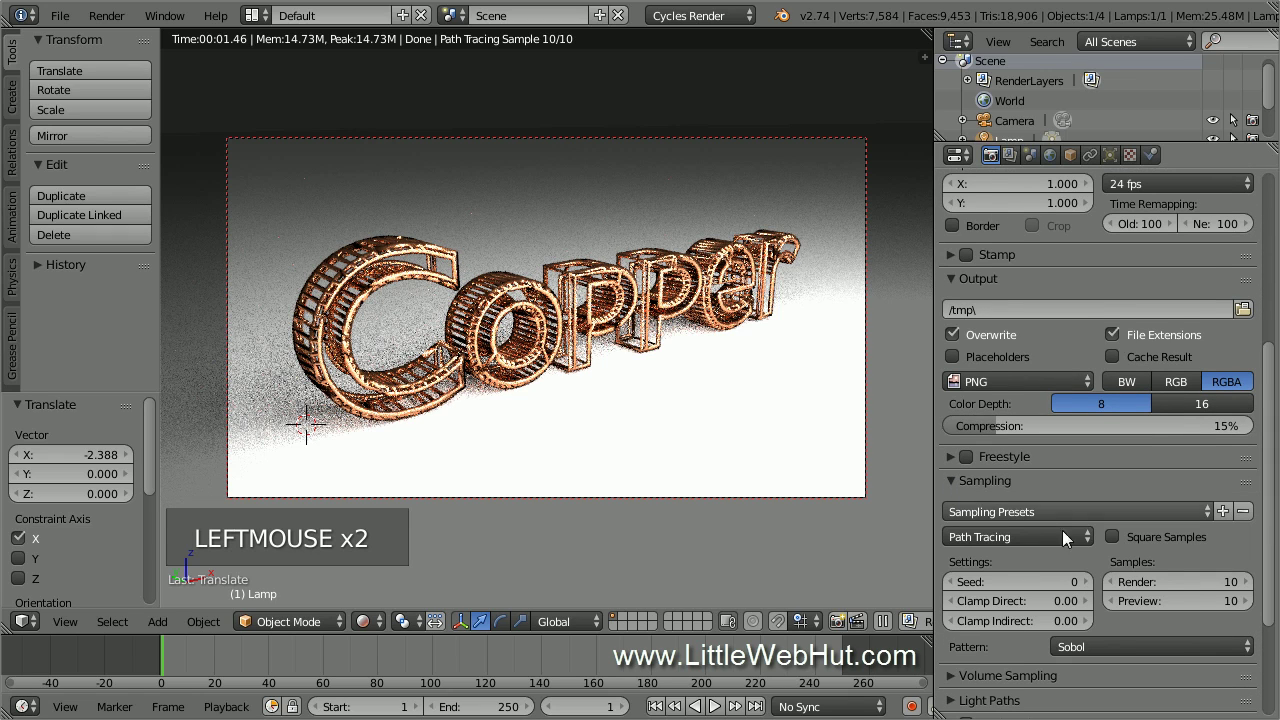
pyautogui.click(1206, 581)
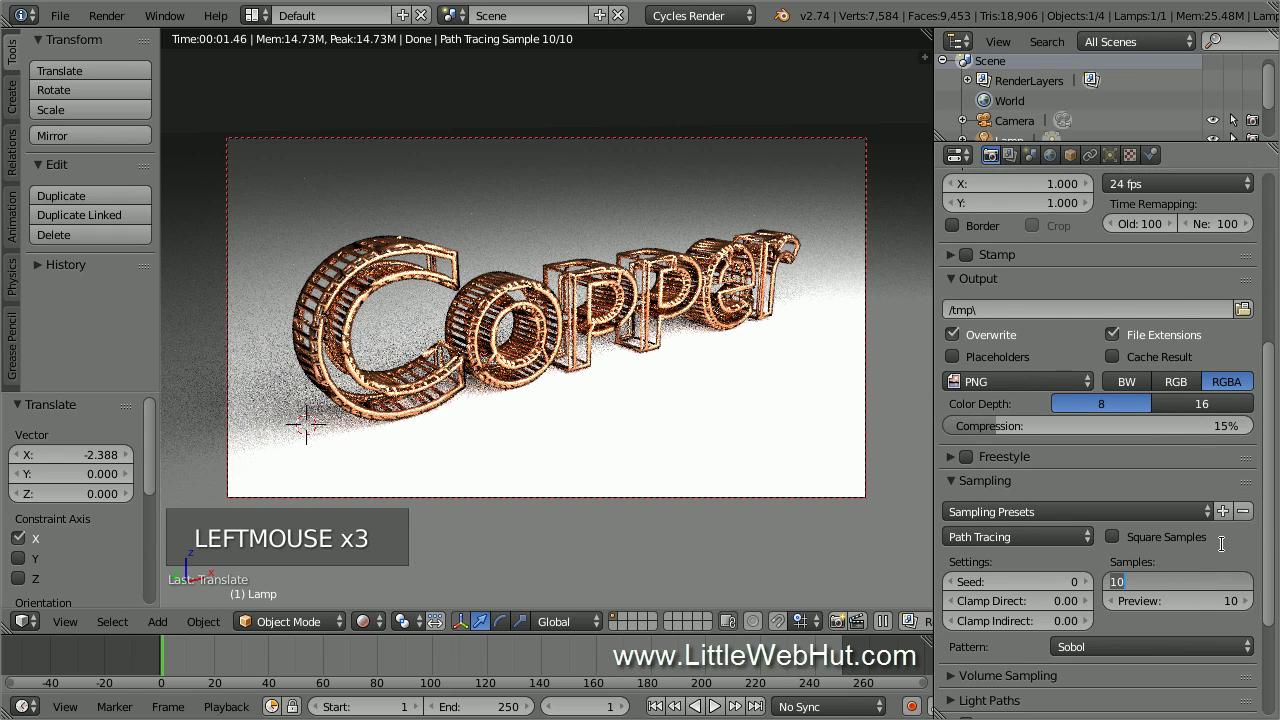
pyautogui.write('500')
pyautogui.press('Return')
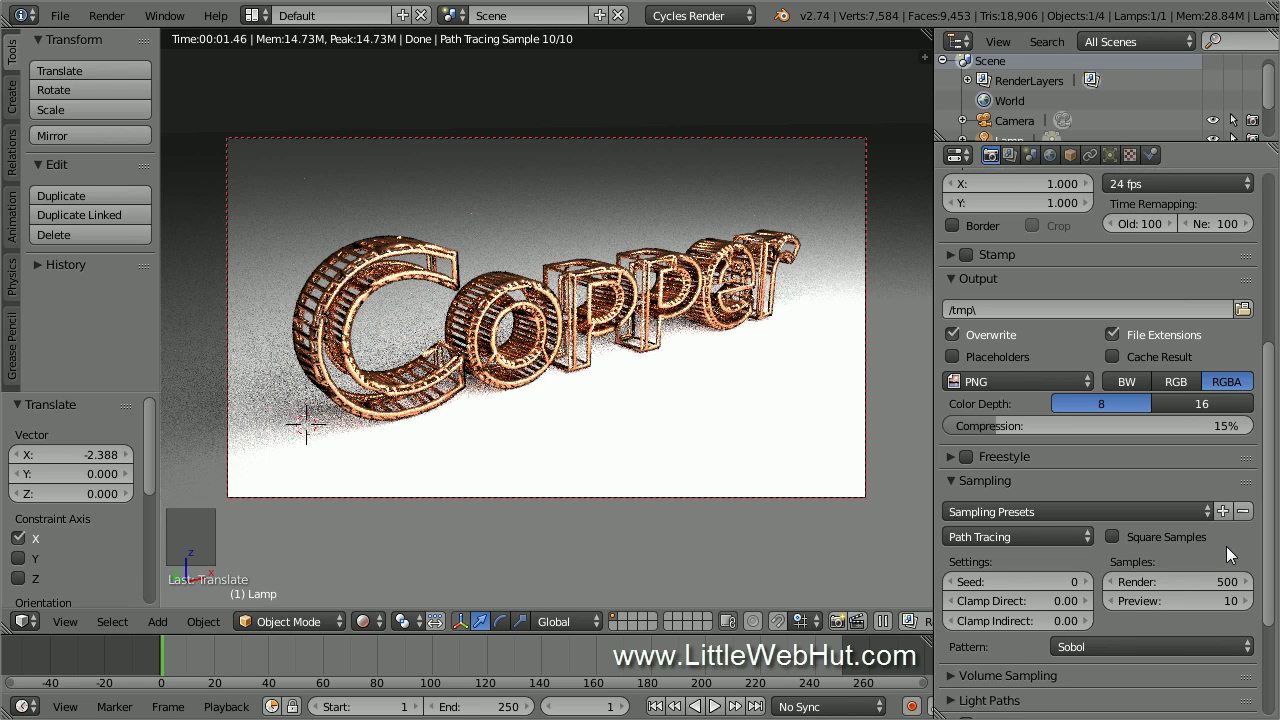
pyautogui.click(1064, 620)
pyautogui.write('1')
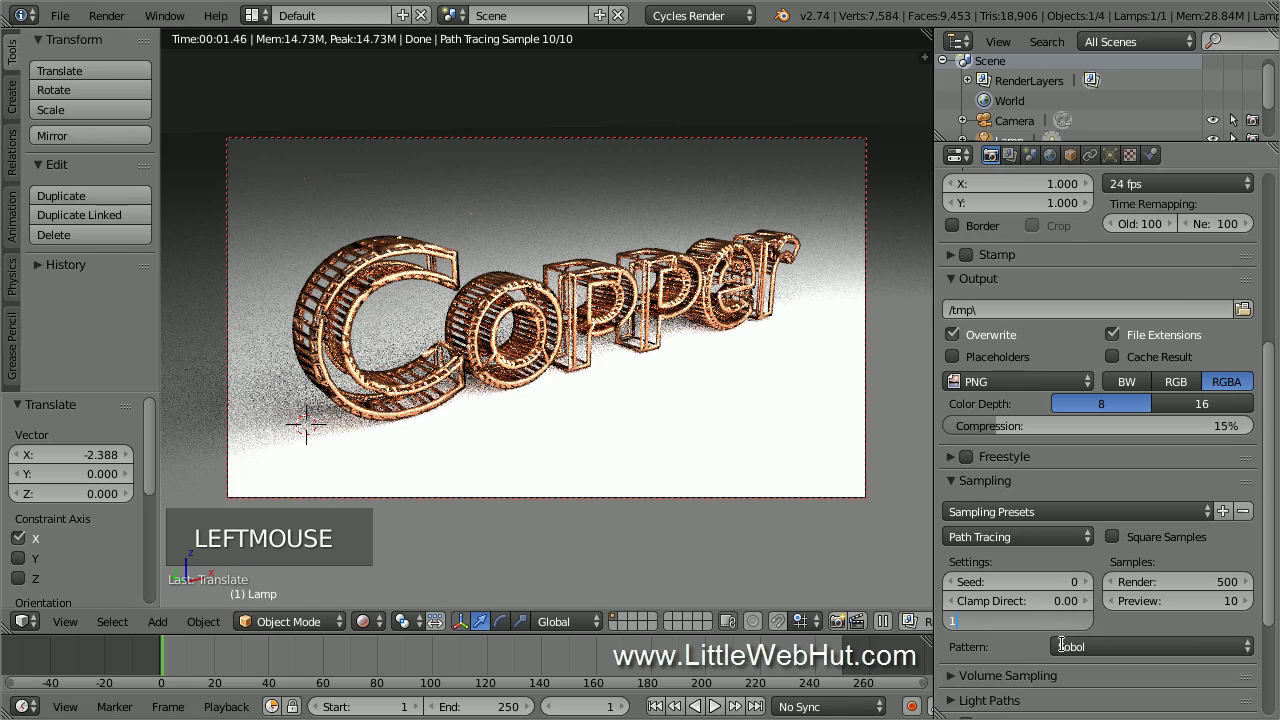
pyautogui.press('Return')
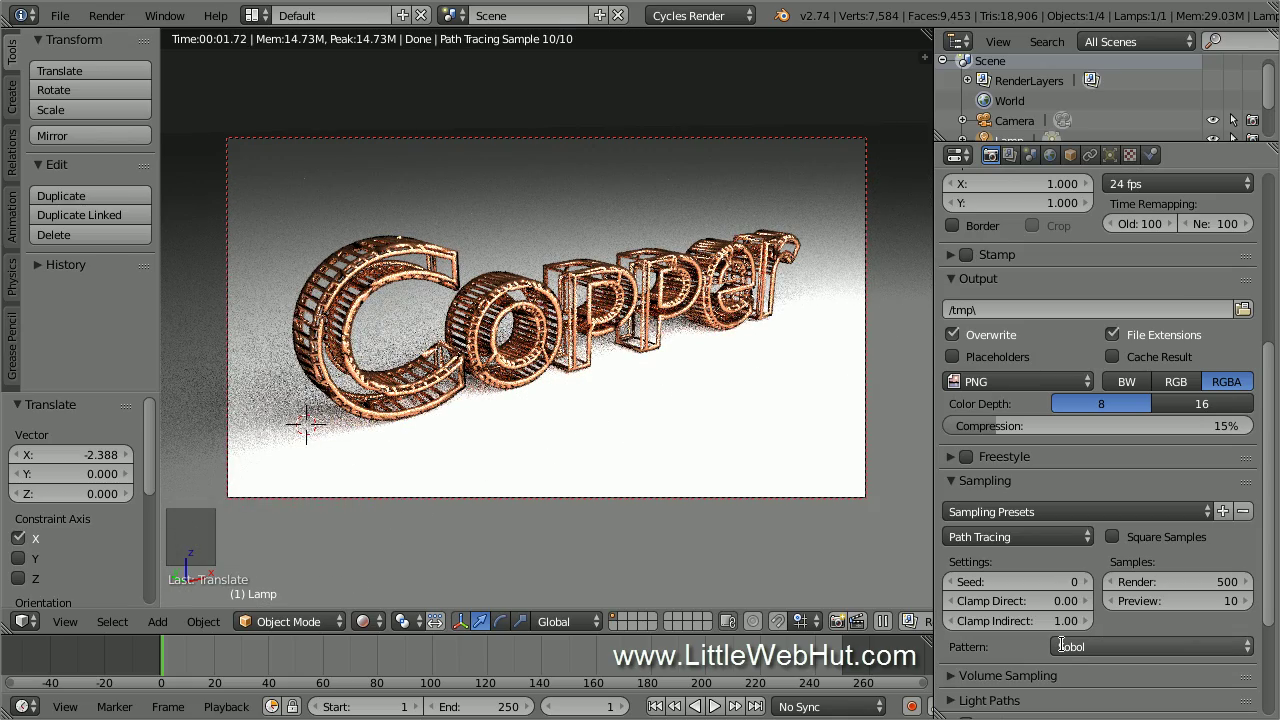
# Save copper.blend again so it keeps the 500-sample, clamped Cycles settings
pyautogui.click(58, 15)
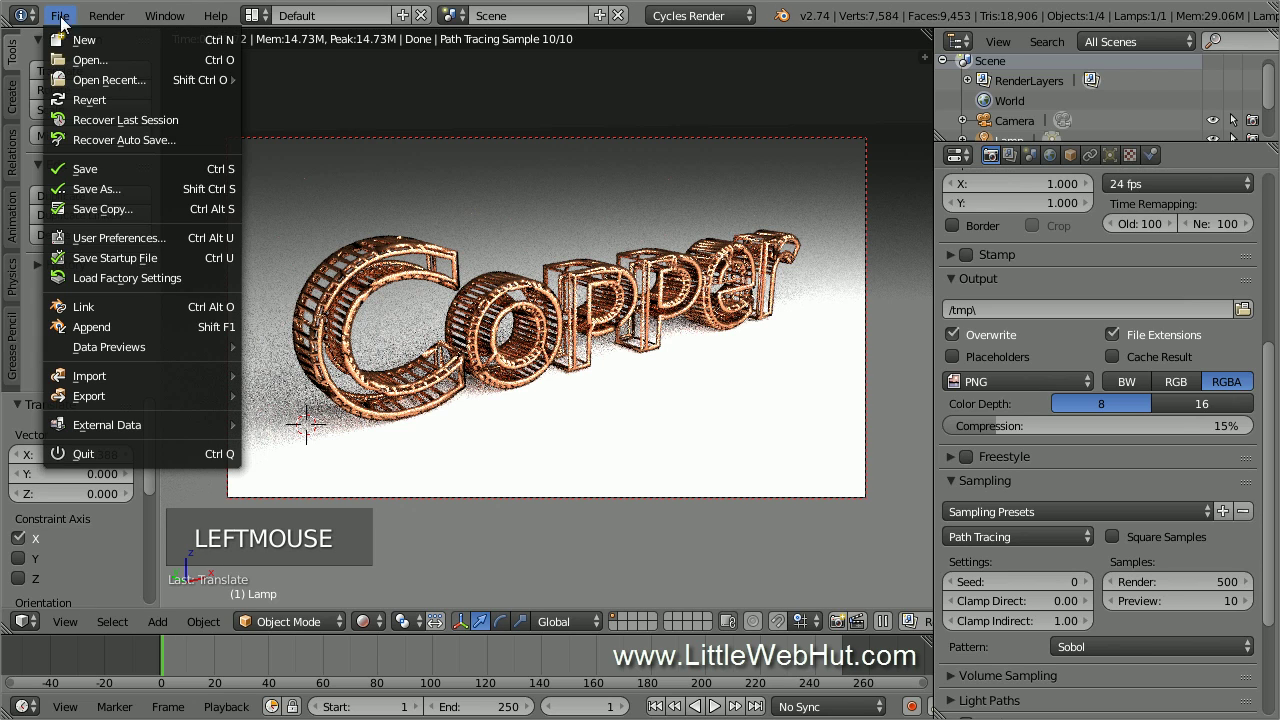
pyautogui.click(126, 168)
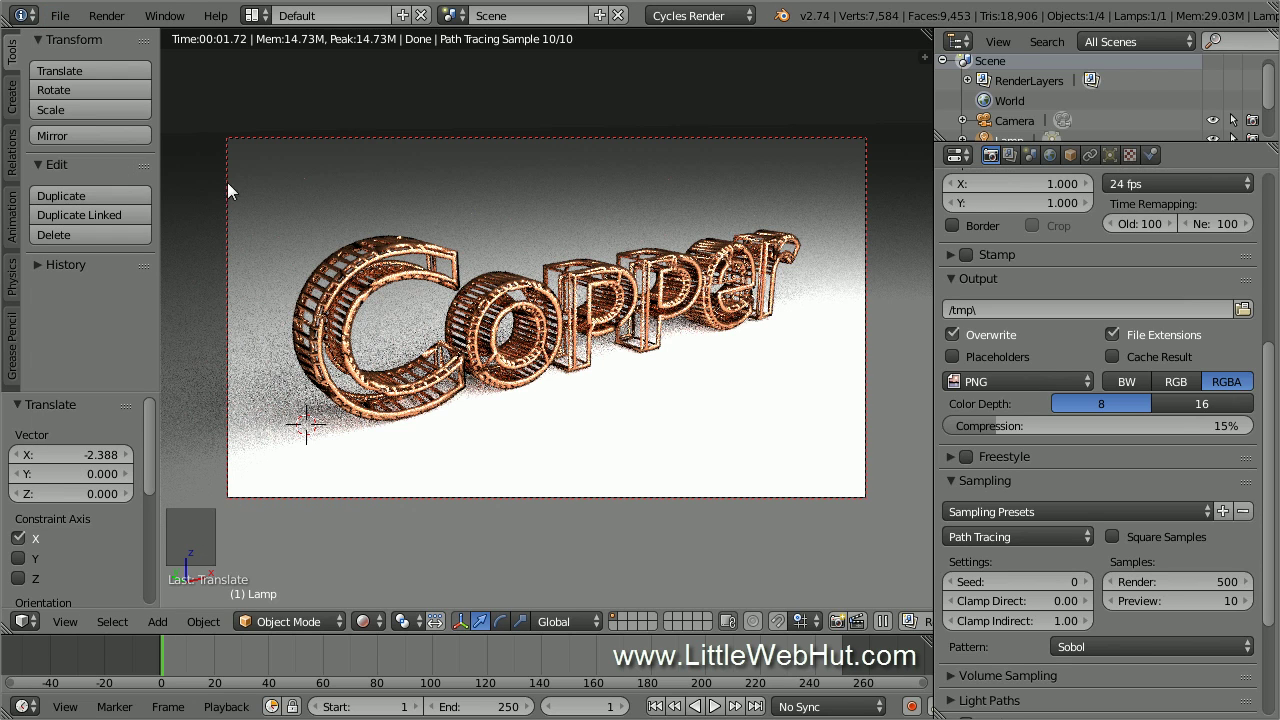
pyautogui.moveTo(1266, 414); pyautogui.dragTo(1262, 232)
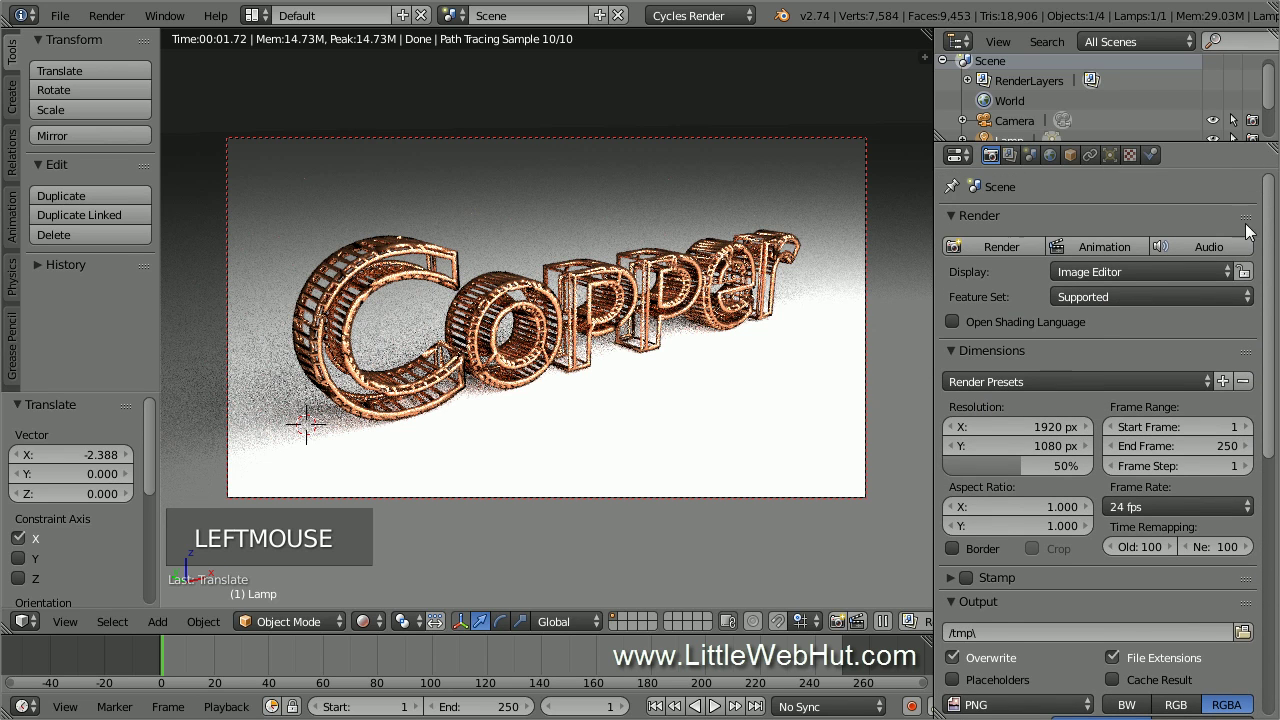
# Render the final Cycles still of the copper wireframe 'Copper' lettering on the white floor
pyautogui.click(1015, 247)
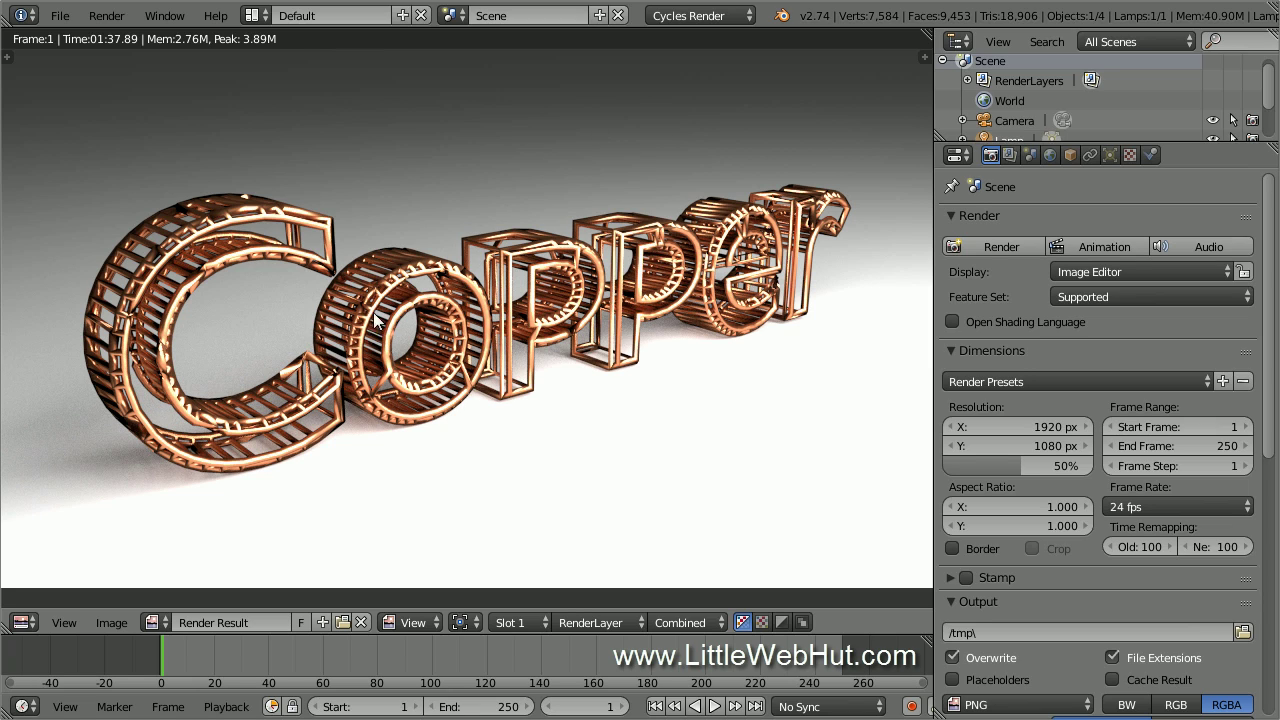
# Save the render result as the PNG file copper.png in C:\demo
pyautogui.click(118, 624)
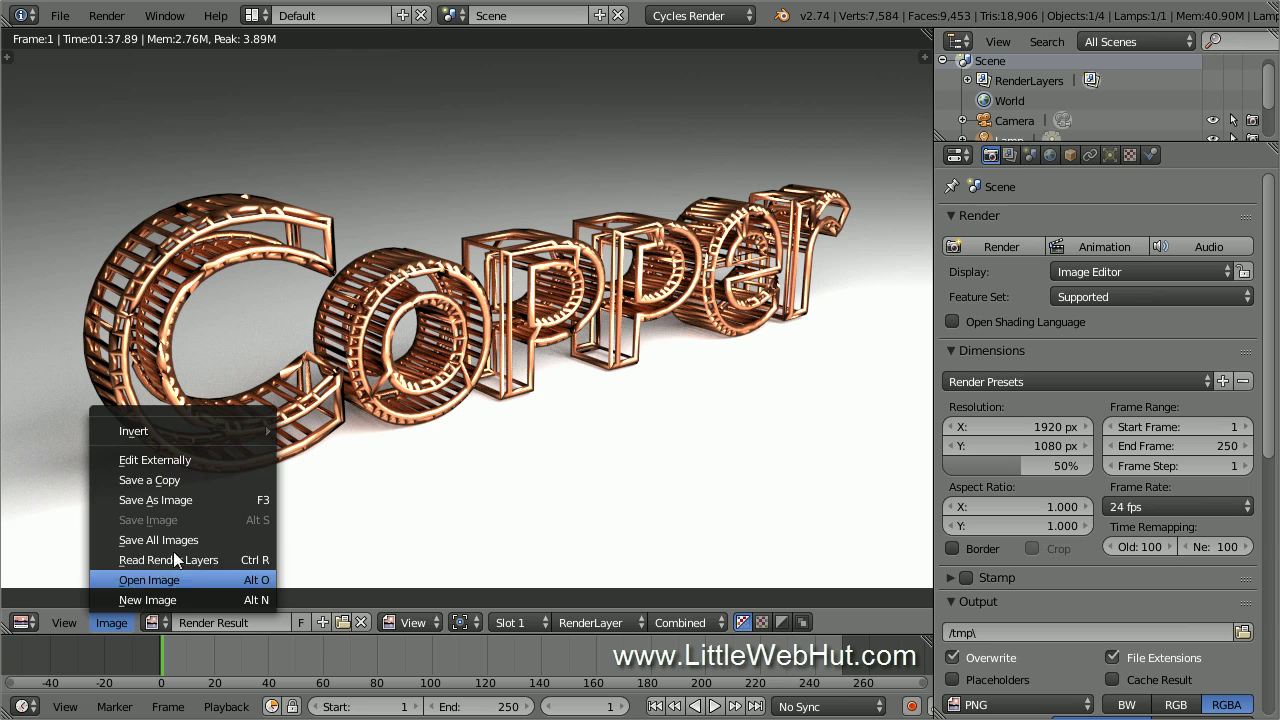
pyautogui.click(232, 502)
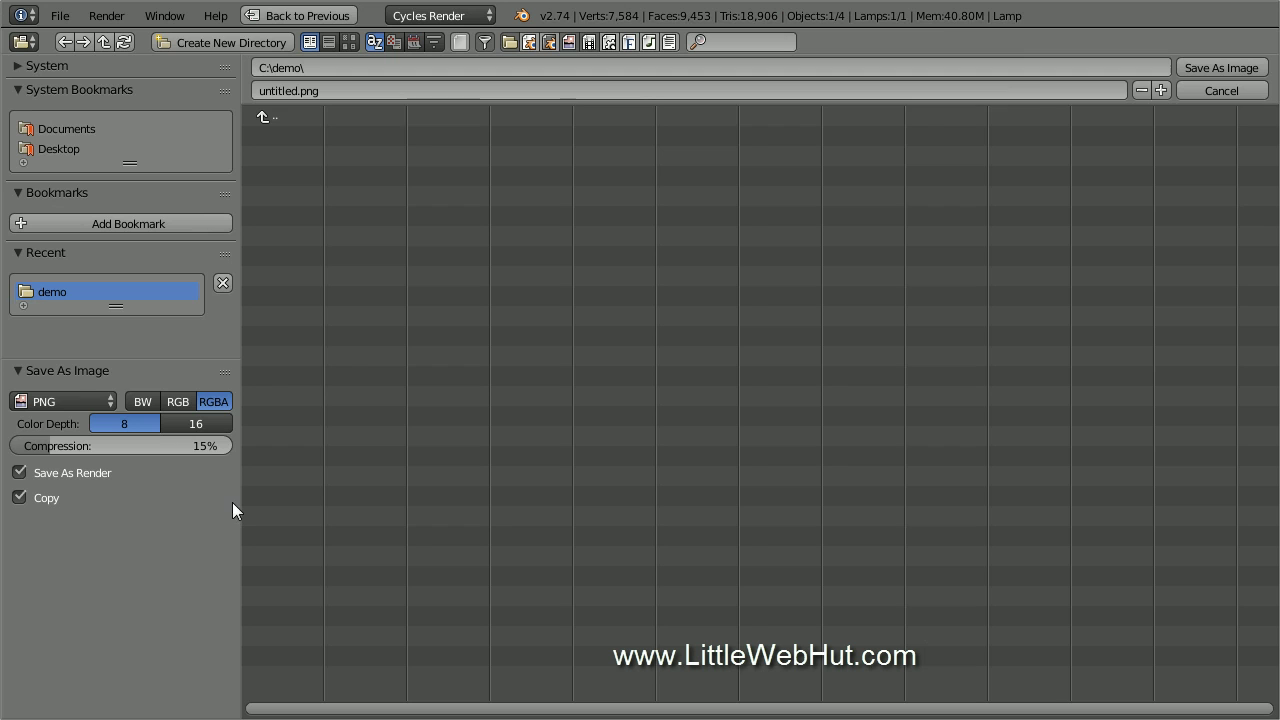
pyautogui.click(294, 93)
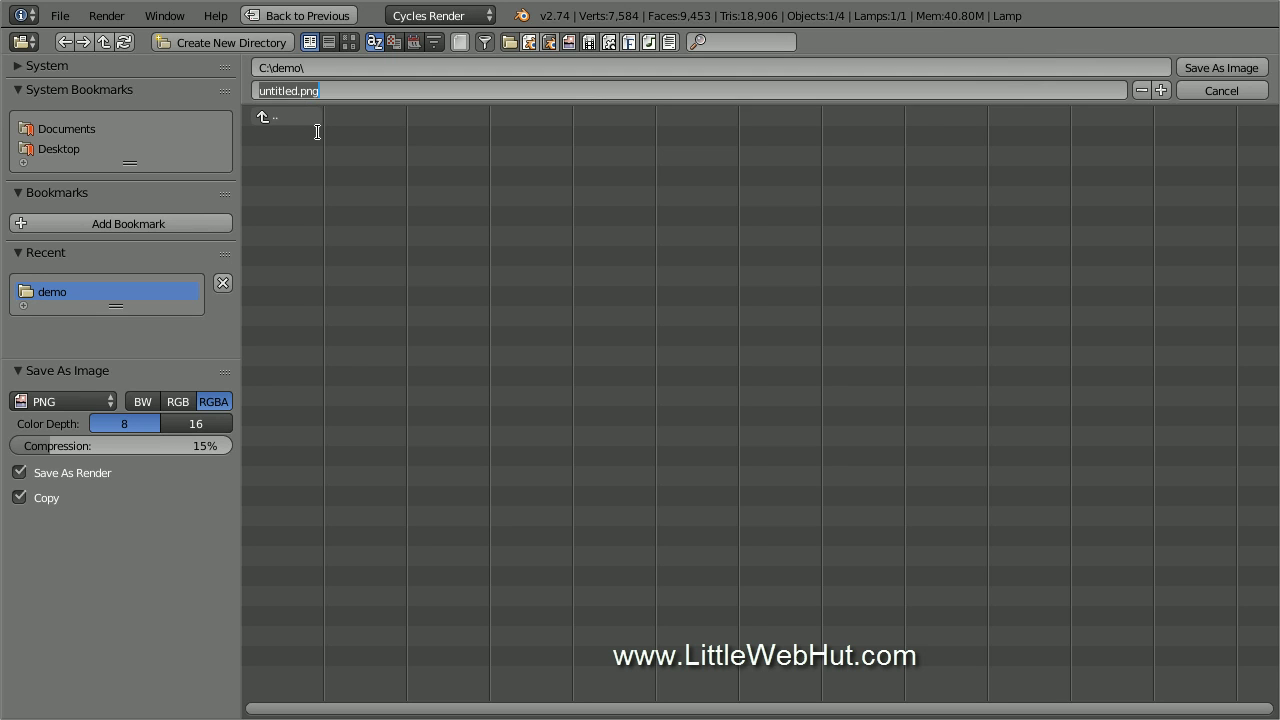
pyautogui.write('copper.png')
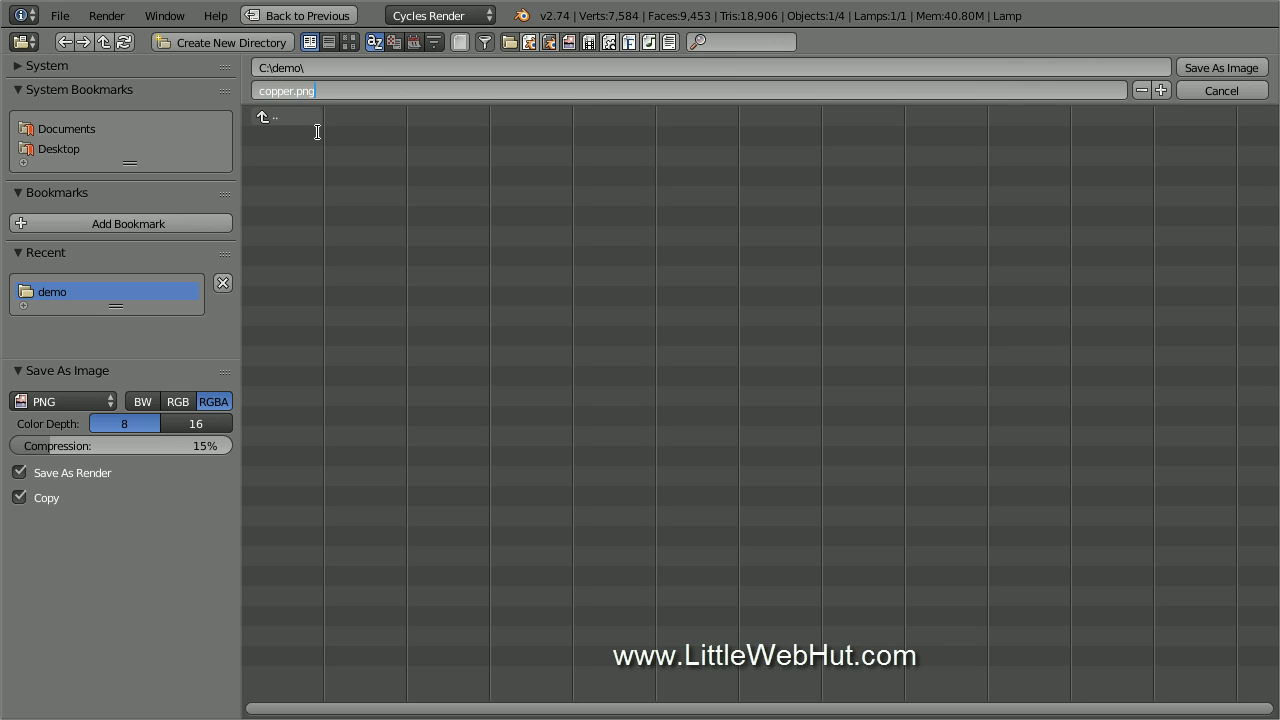
pyautogui.press('Return')
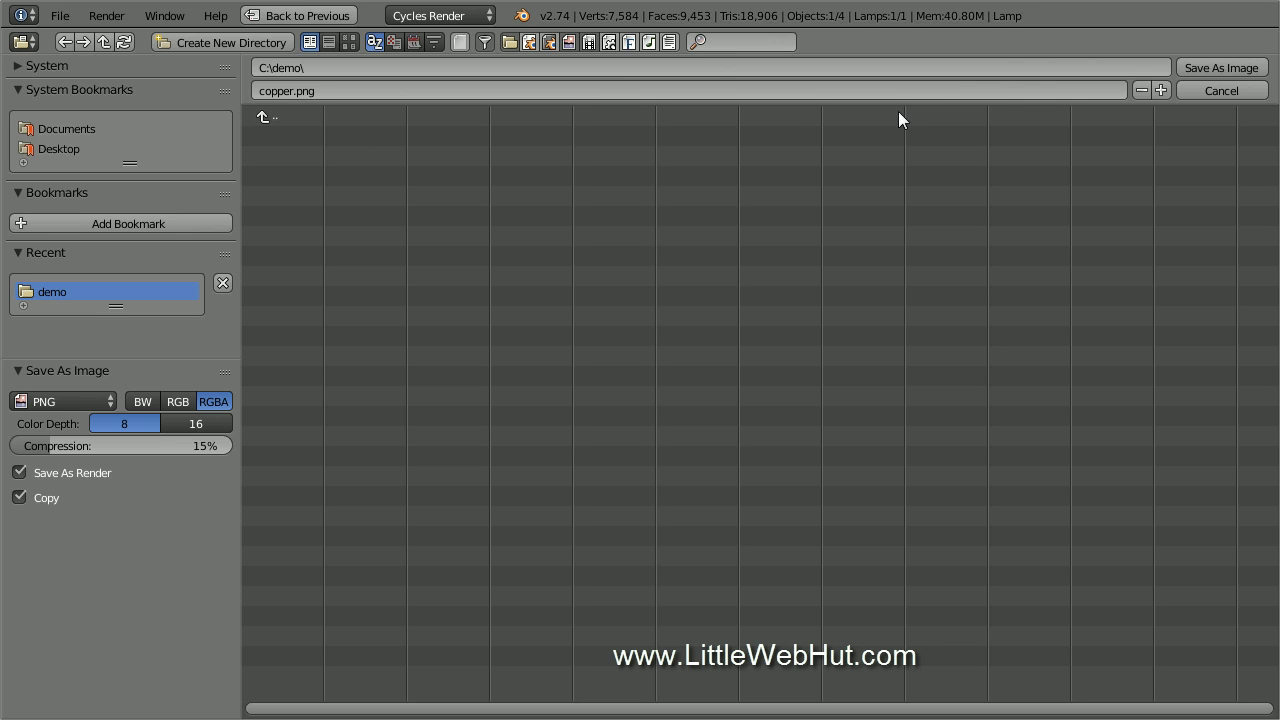
pyautogui.click(1203, 65)
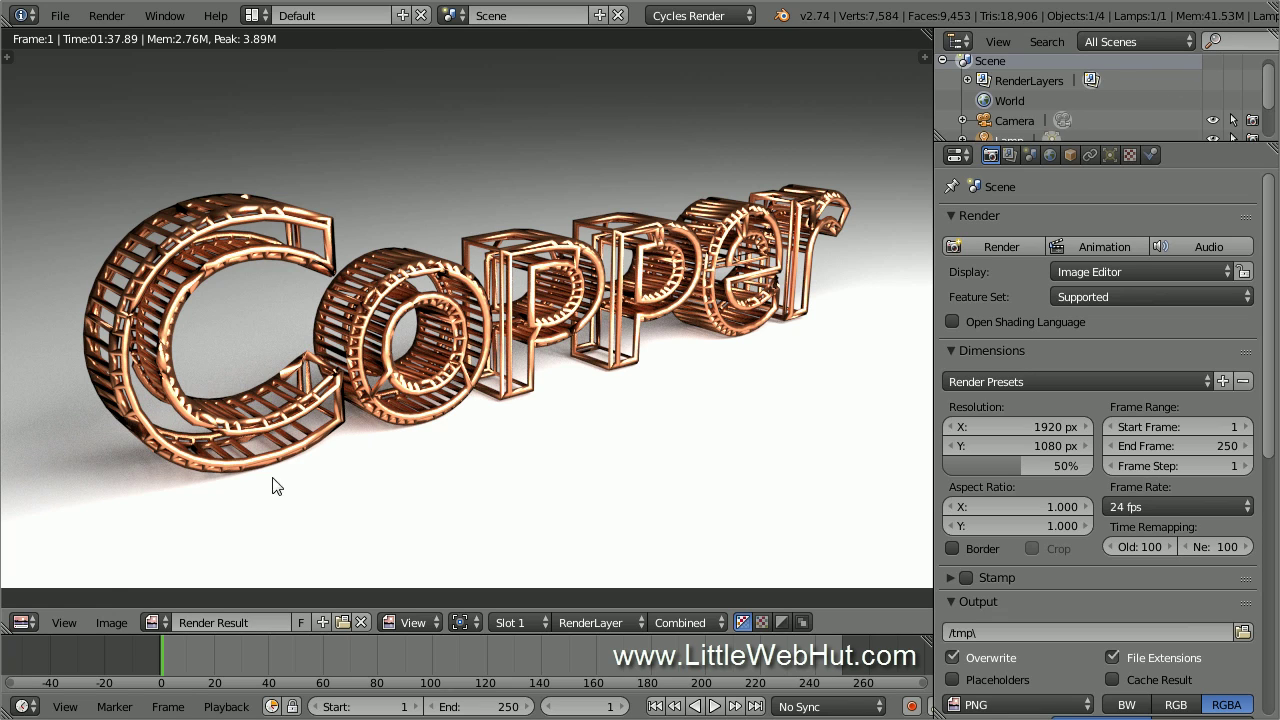
pyautogui.click(25, 622)
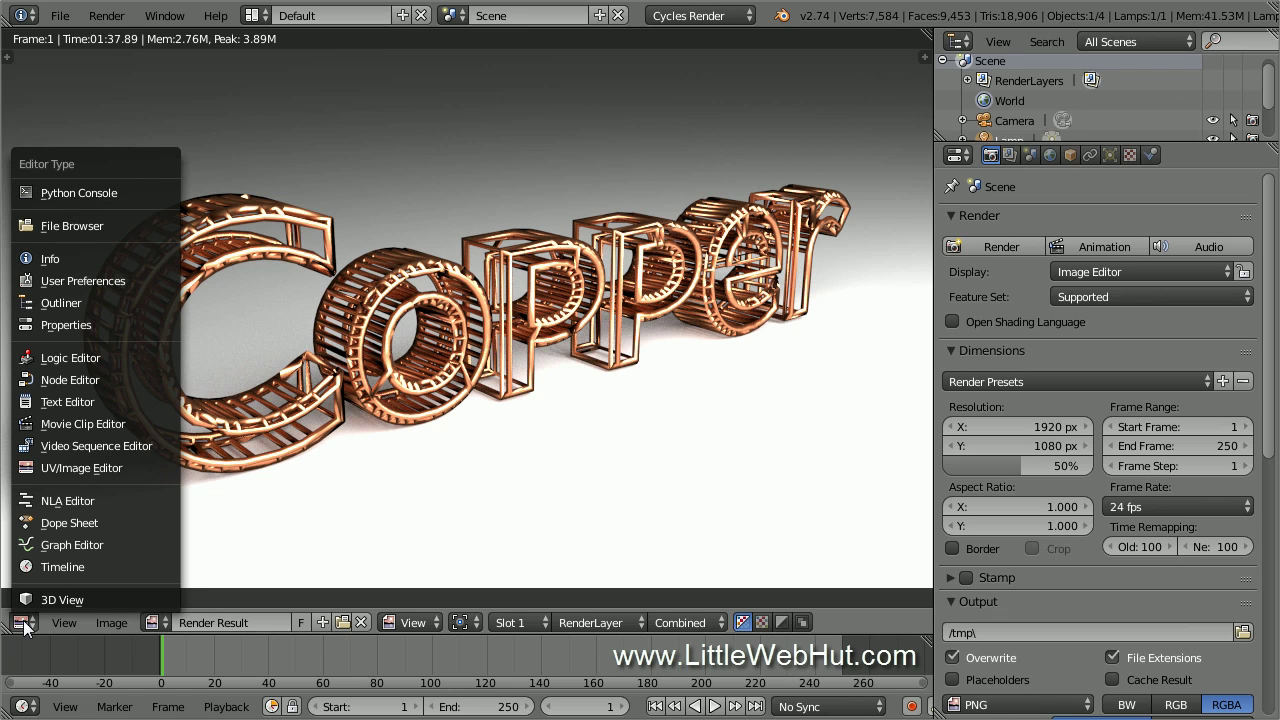
pyautogui.click(104, 602)
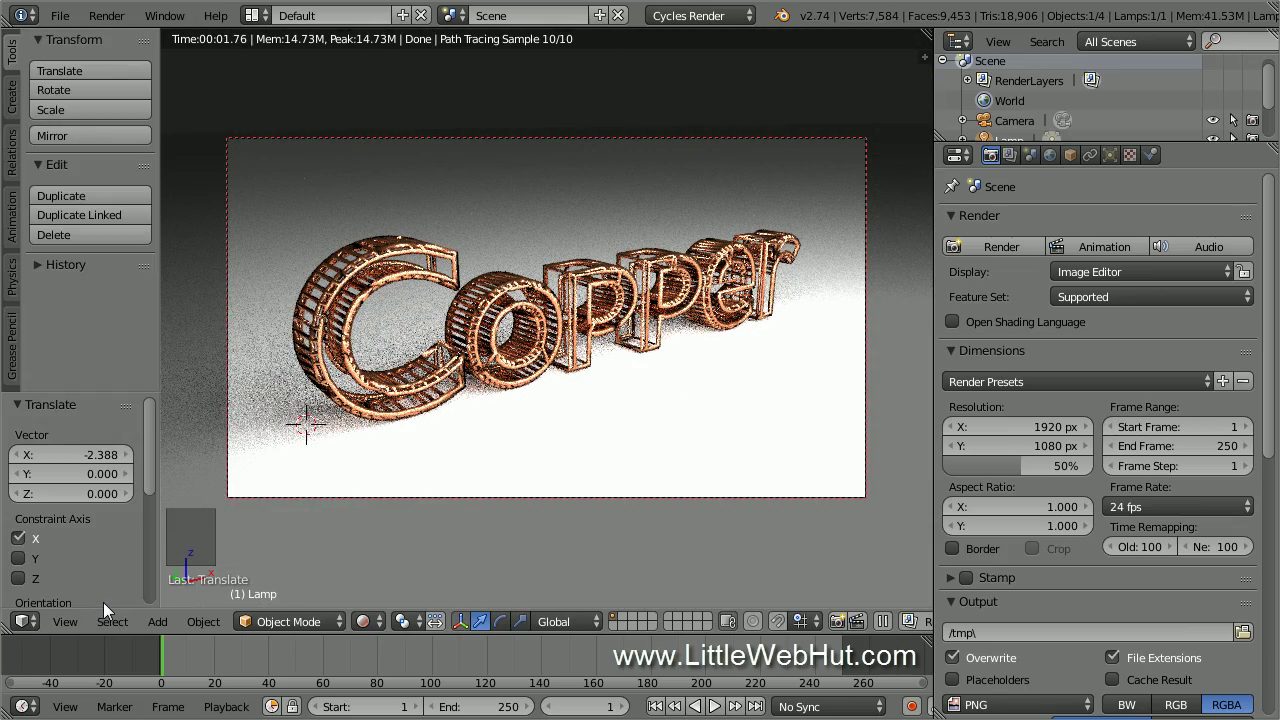
pyautogui.click(25, 622)
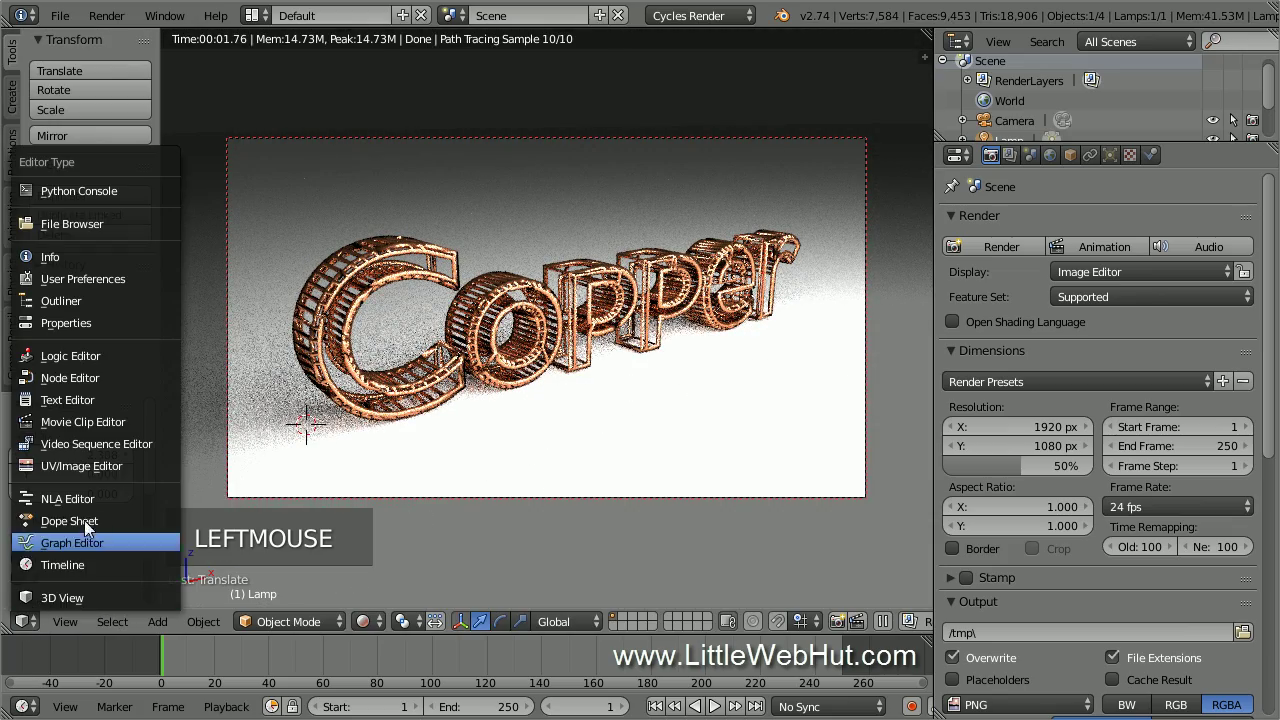
pyautogui.click(129, 465)
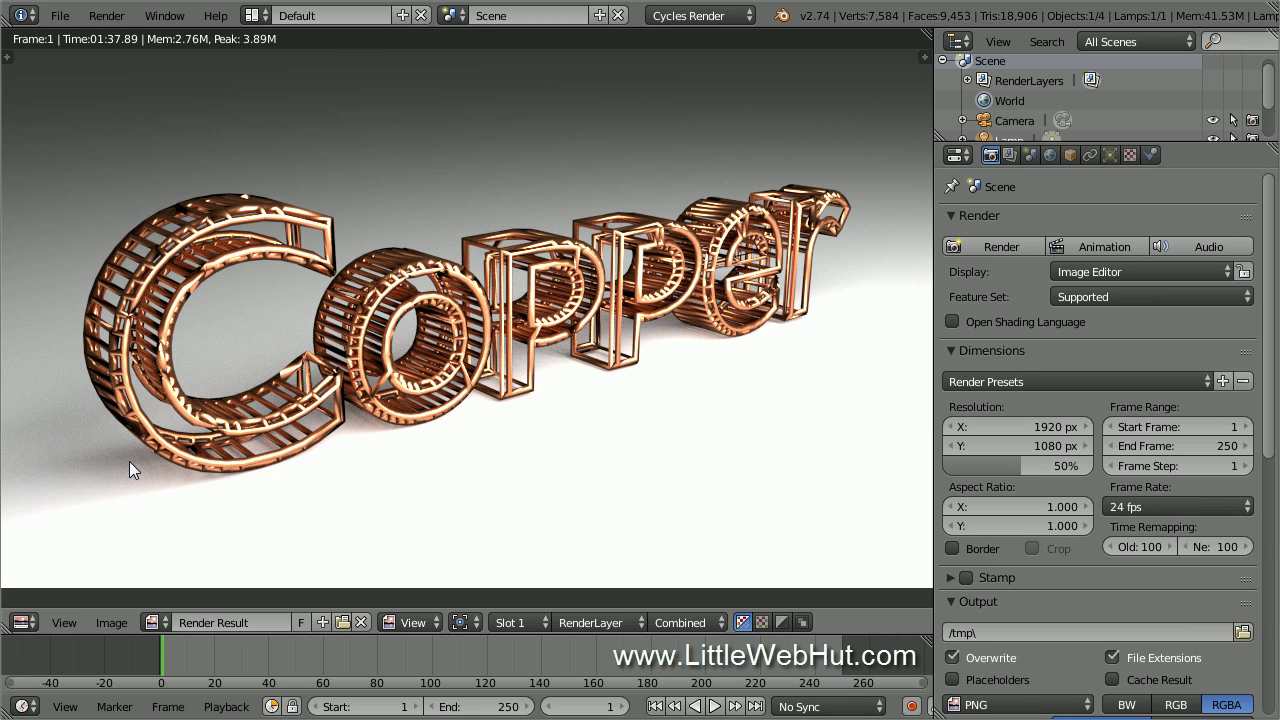